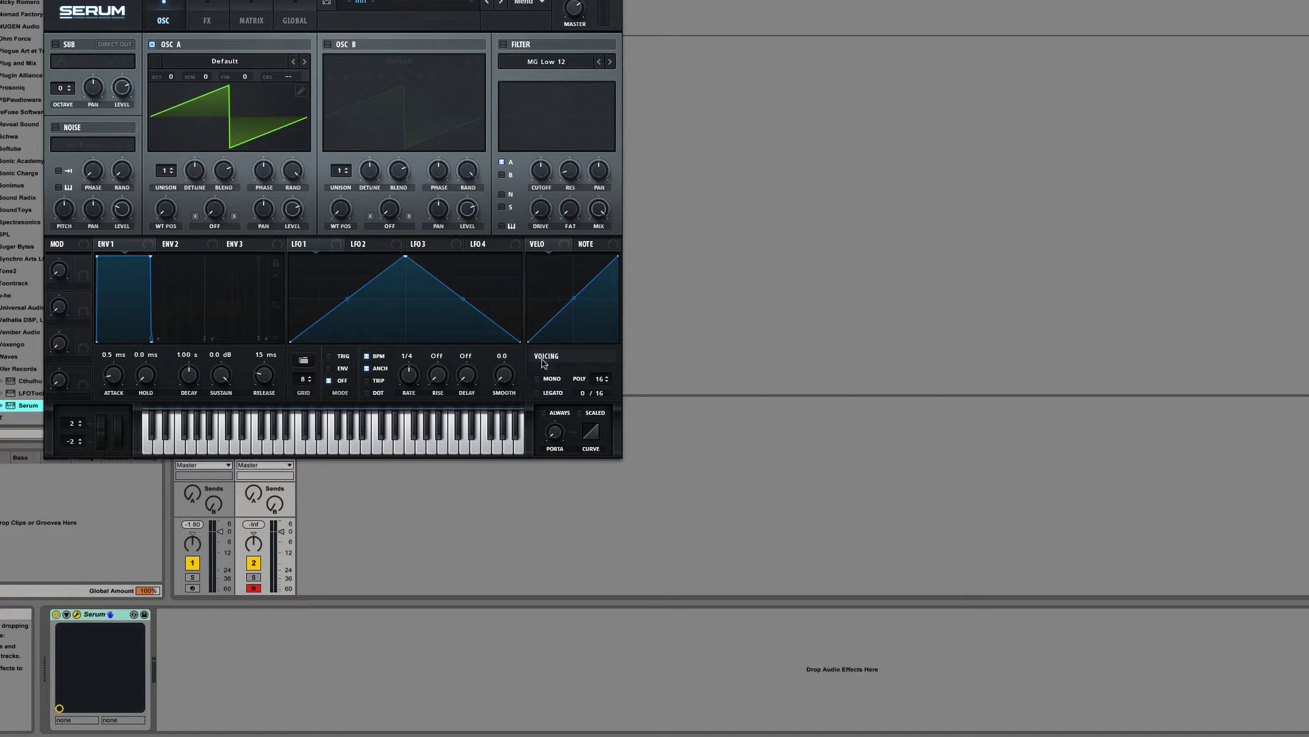
# Bring the Serum window fully into view and read in the Serum manual how to determine the source pitch for 2048 samples per cycle.
pyautogui.moveTo(342, 0); pyautogui.dragTo(470, 75)
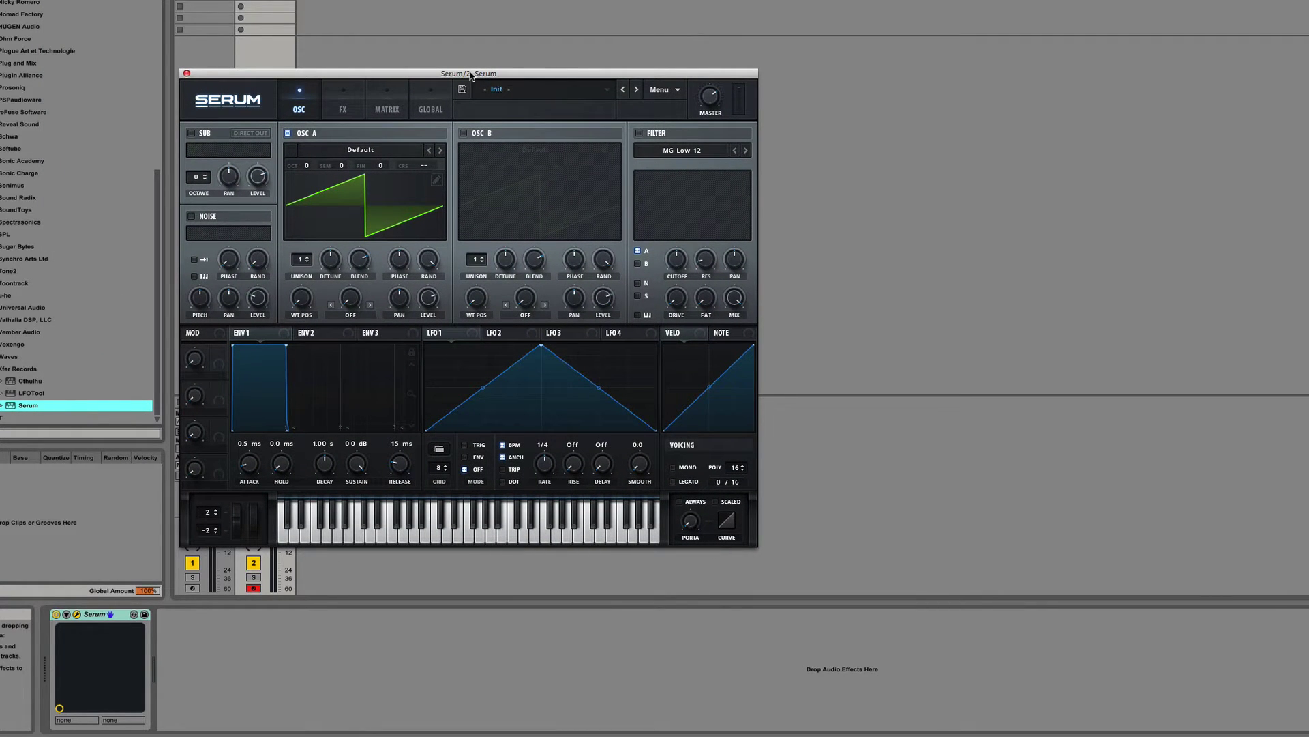
pyautogui.press('super+Tab')
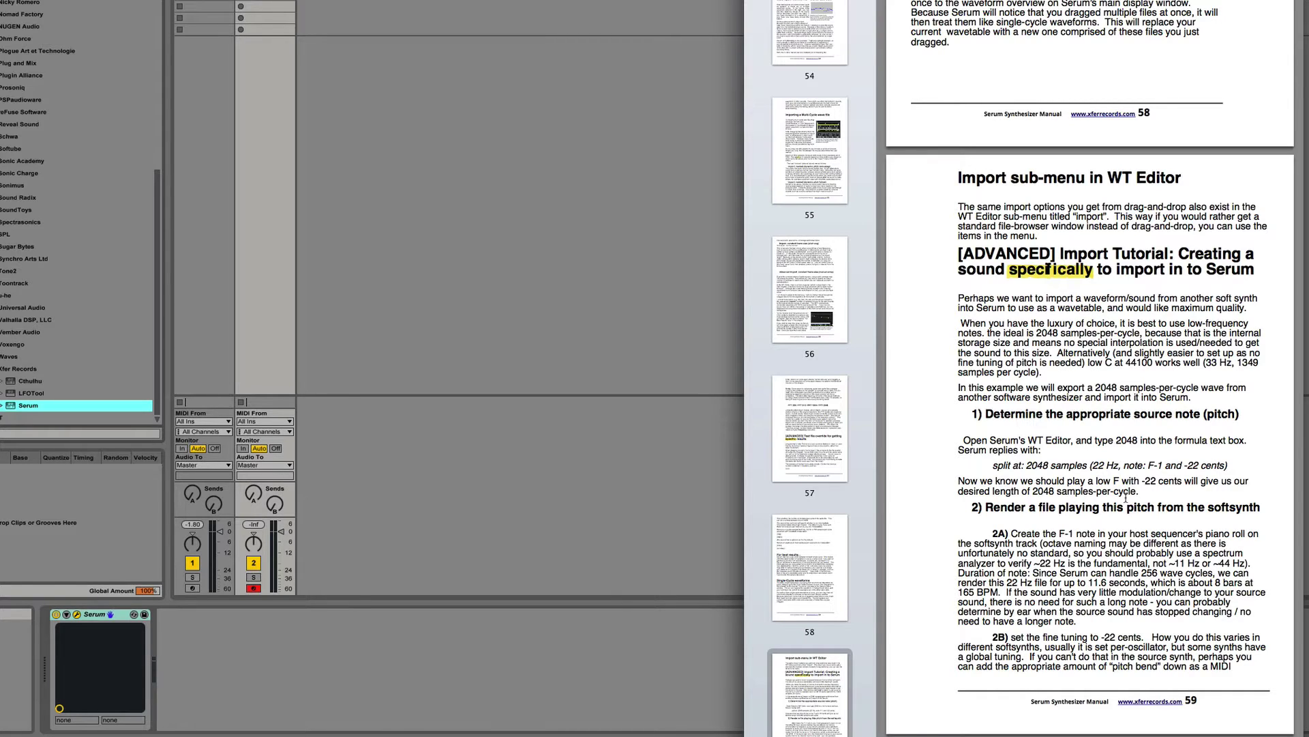
pyautogui.moveTo(1053, 439); pyautogui.dragTo(1158, 440)
pyautogui.click(1103, 440)
pyautogui.moveTo(1077, 441); pyautogui.dragTo(1199, 443)
pyautogui.click(542, 411)
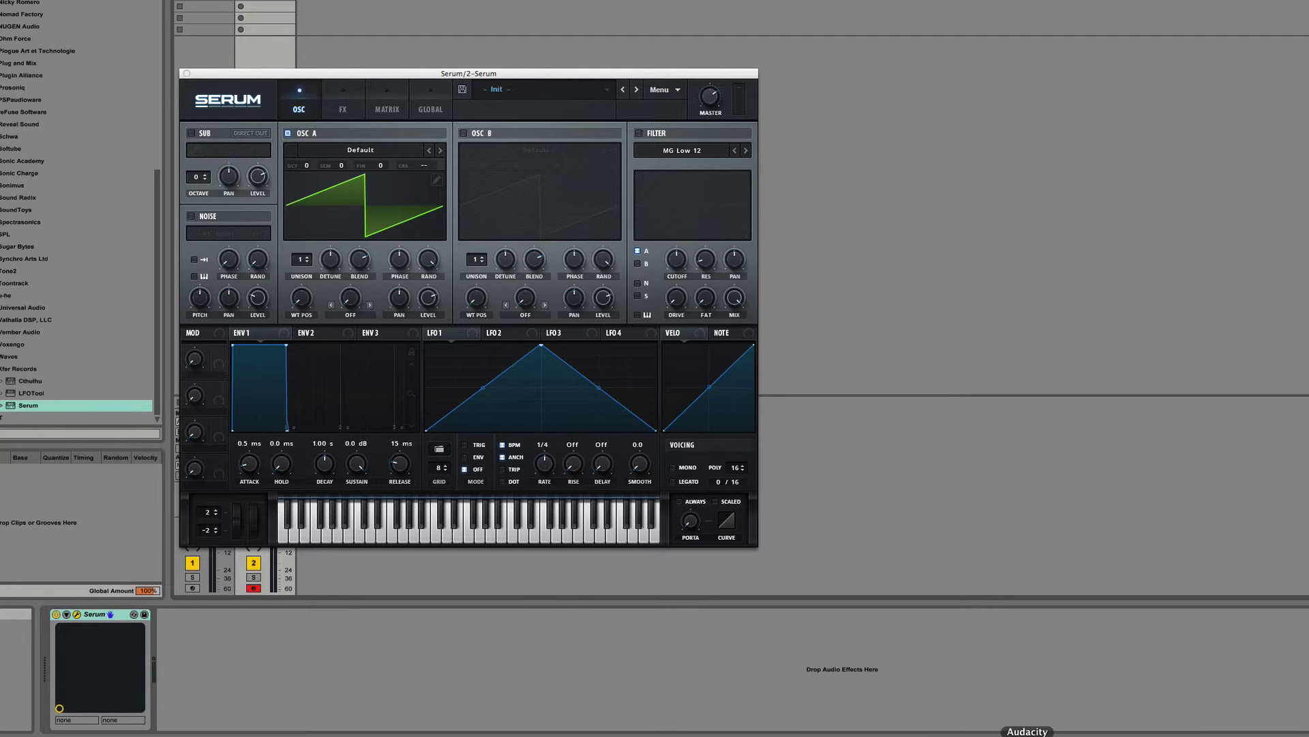
# Switch to Audacity, close the old sine wave project and open the Tone Generator on a new empty mono track.
pyautogui.click(1028, 734)
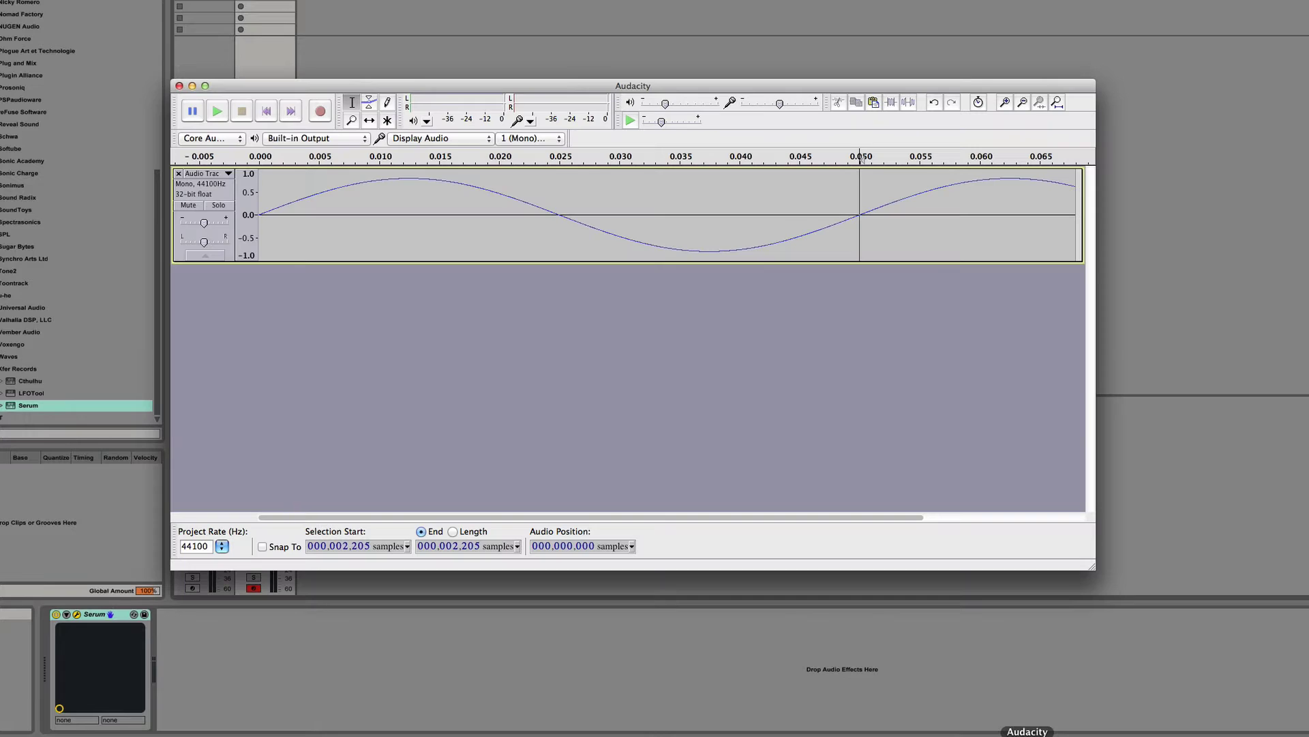
pyautogui.click(179, 85)
pyautogui.click(656, 122)
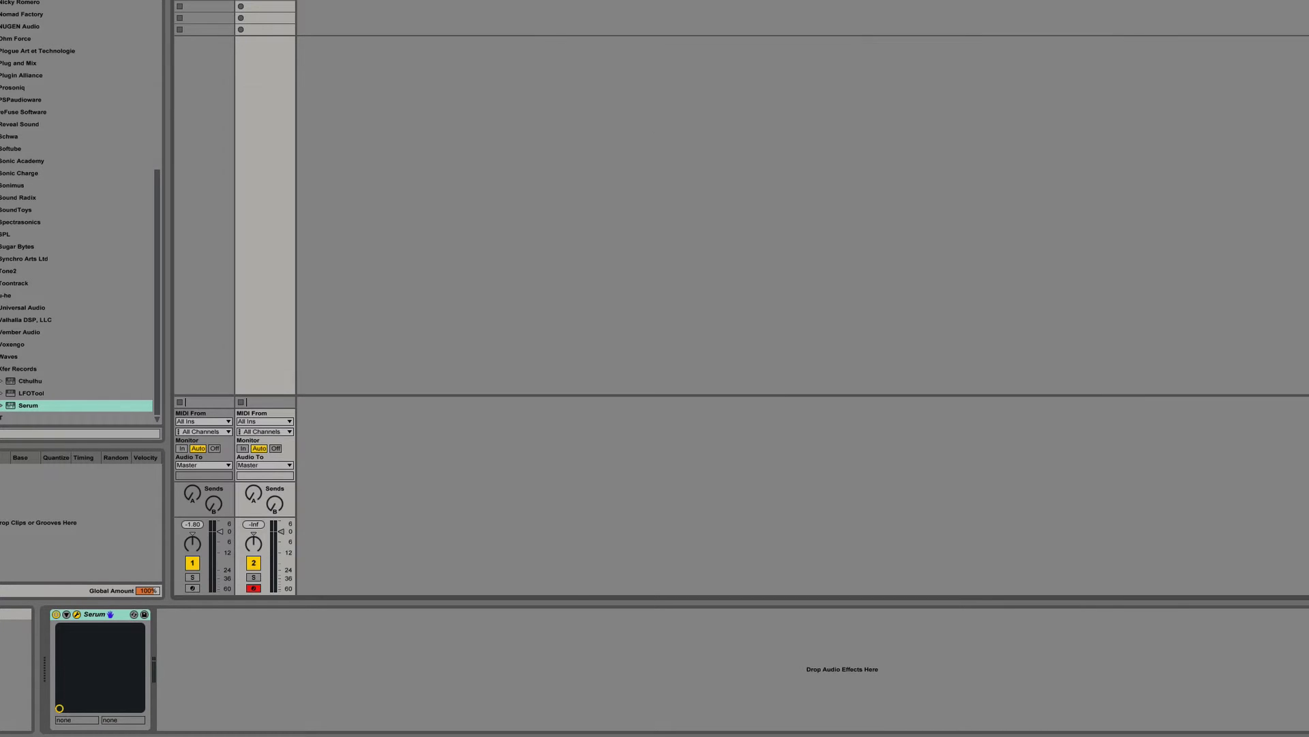
pyautogui.click(441, 92)
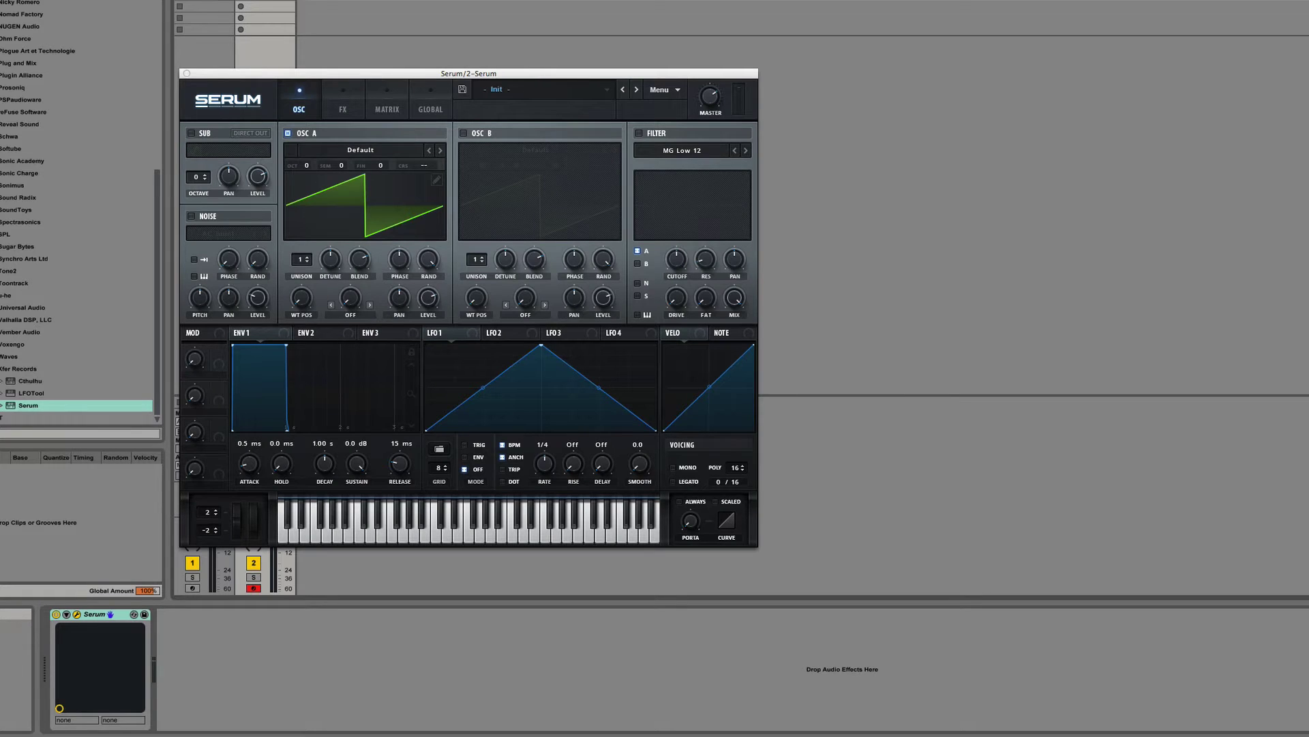
pyautogui.click(1028, 733)
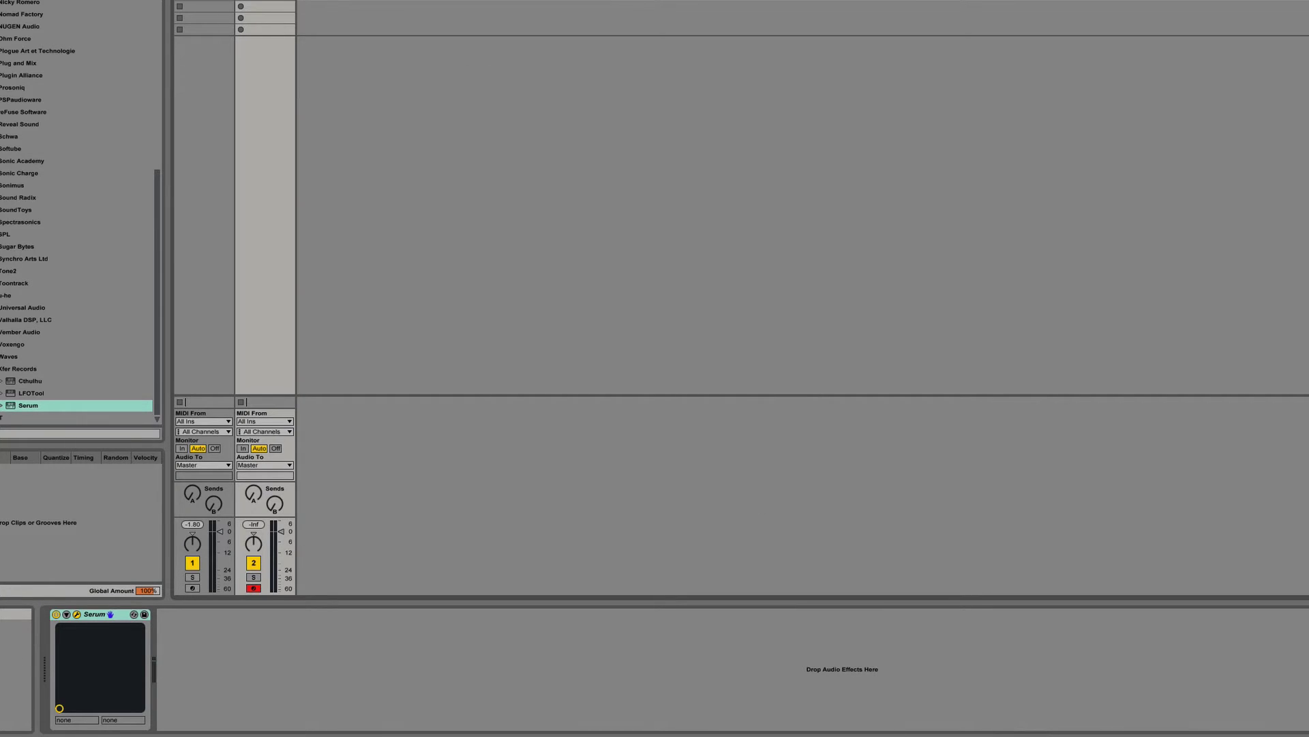
pyautogui.press('super+Tab')
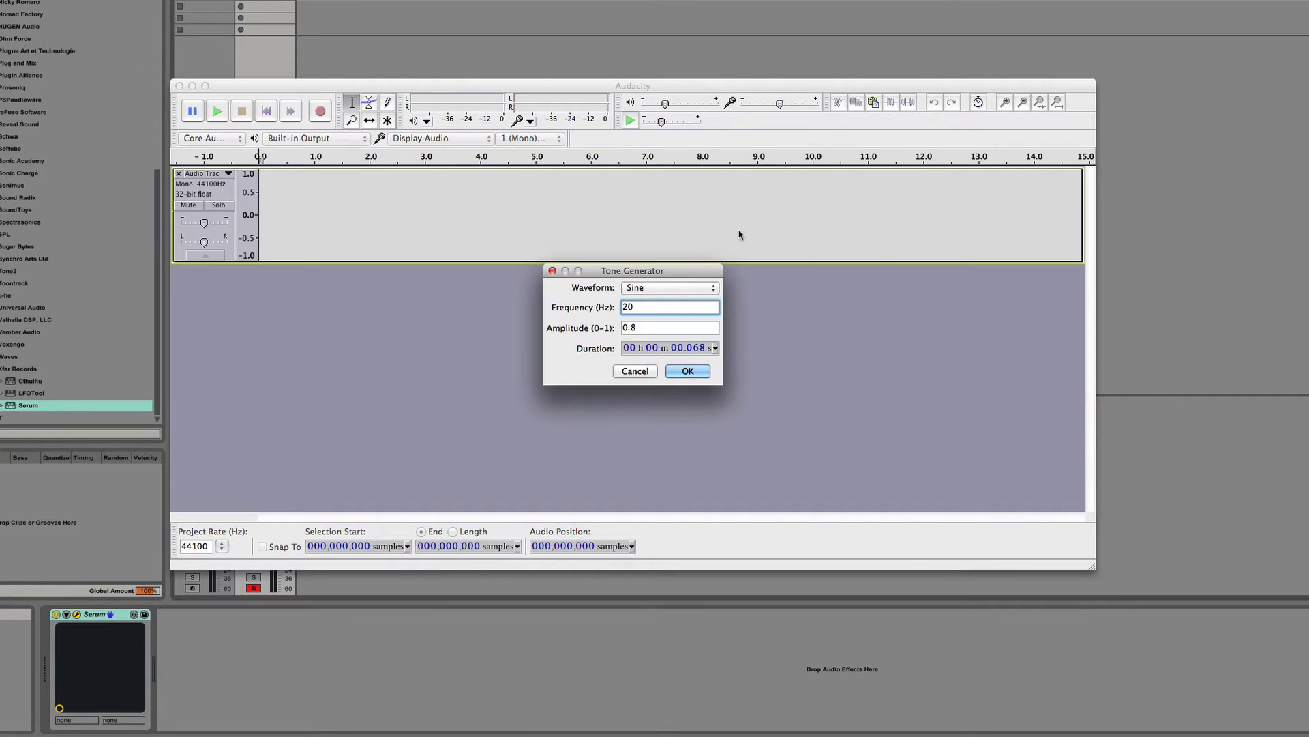
# Set the sine tone's frequency to 21.827 Hz, consulting the Serum manual for the required pitch.
pyautogui.press('BackSpace')
pyautogui.write('1')
pyautogui.press('super+Tab')
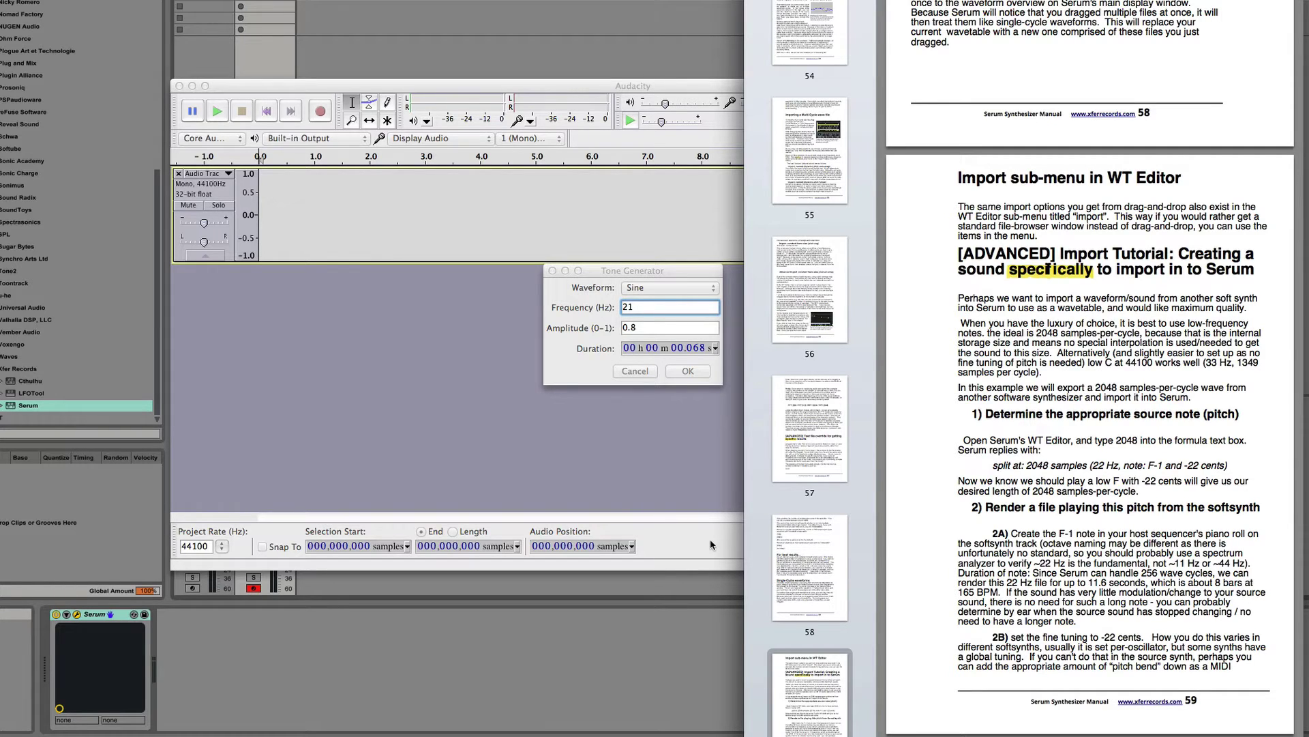
pyautogui.click(689, 551)
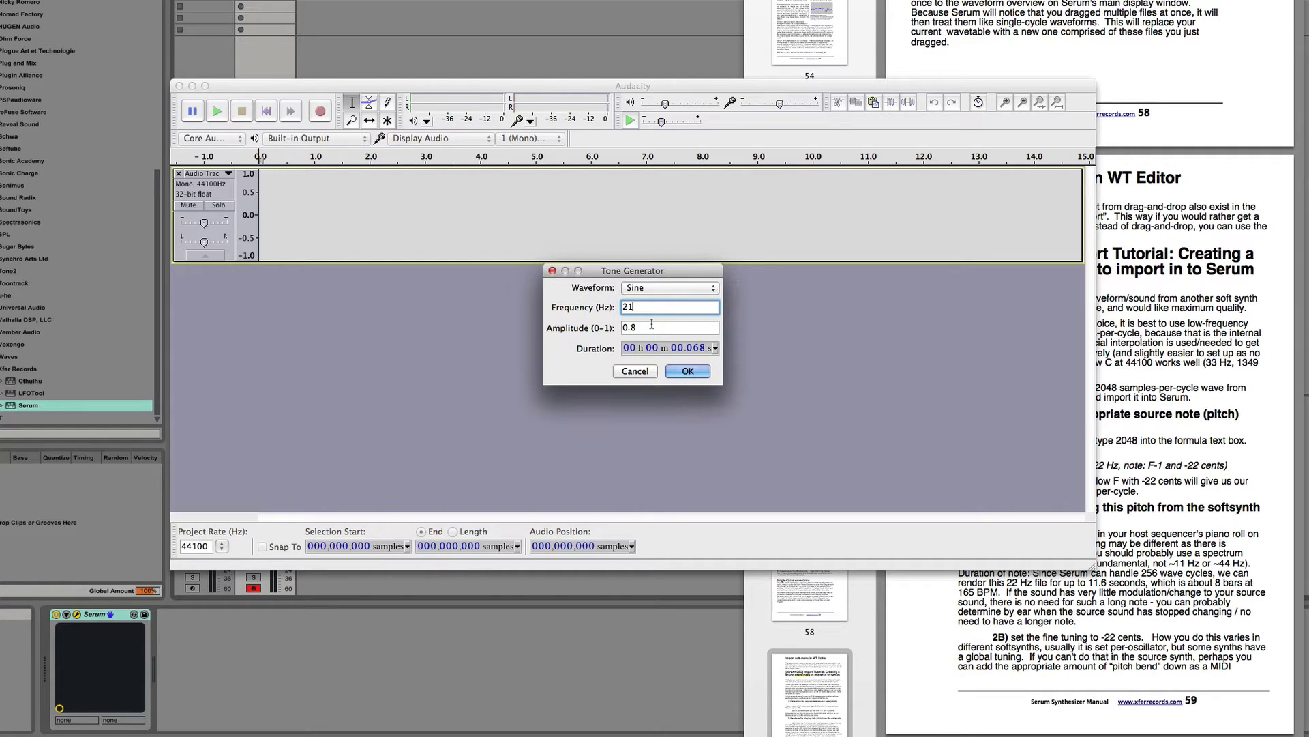
pyautogui.write('.827')
# Switch the tone's duration format to samples, set it to 2,048 and generate the tone.
pyautogui.click(715, 348)
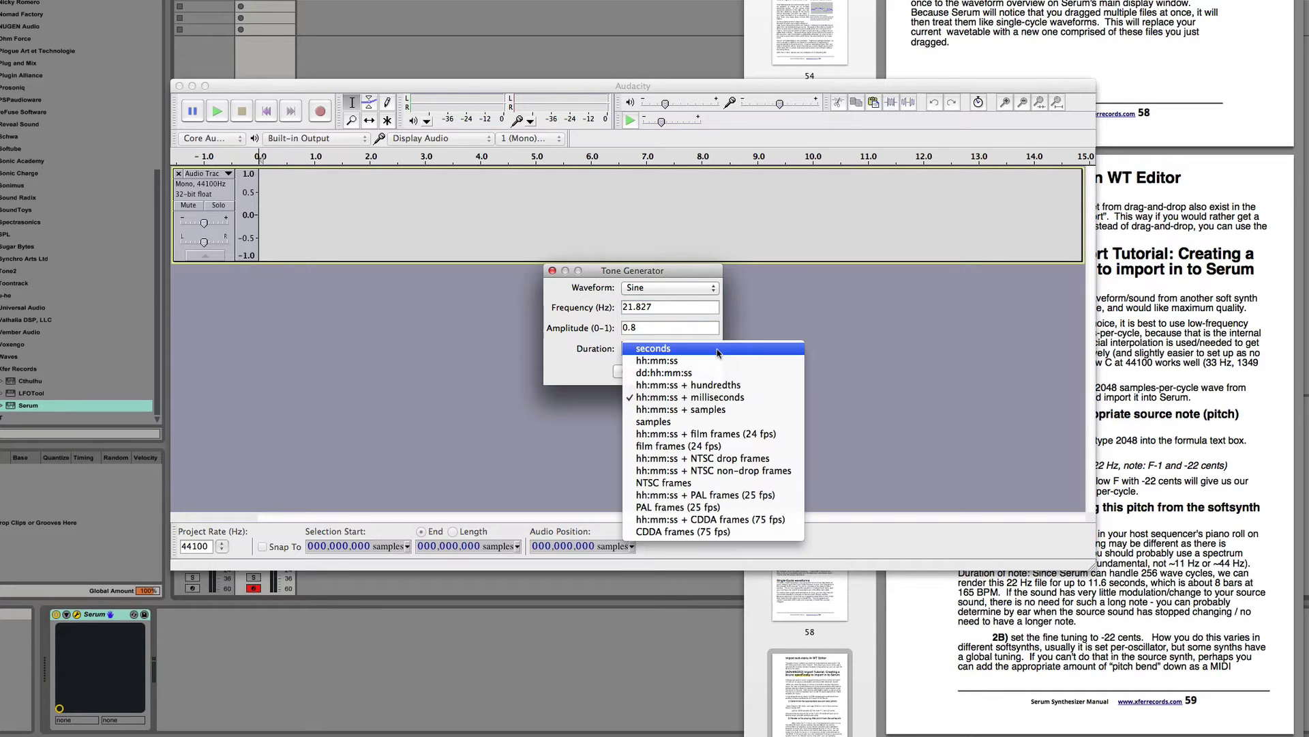
pyautogui.click(711, 423)
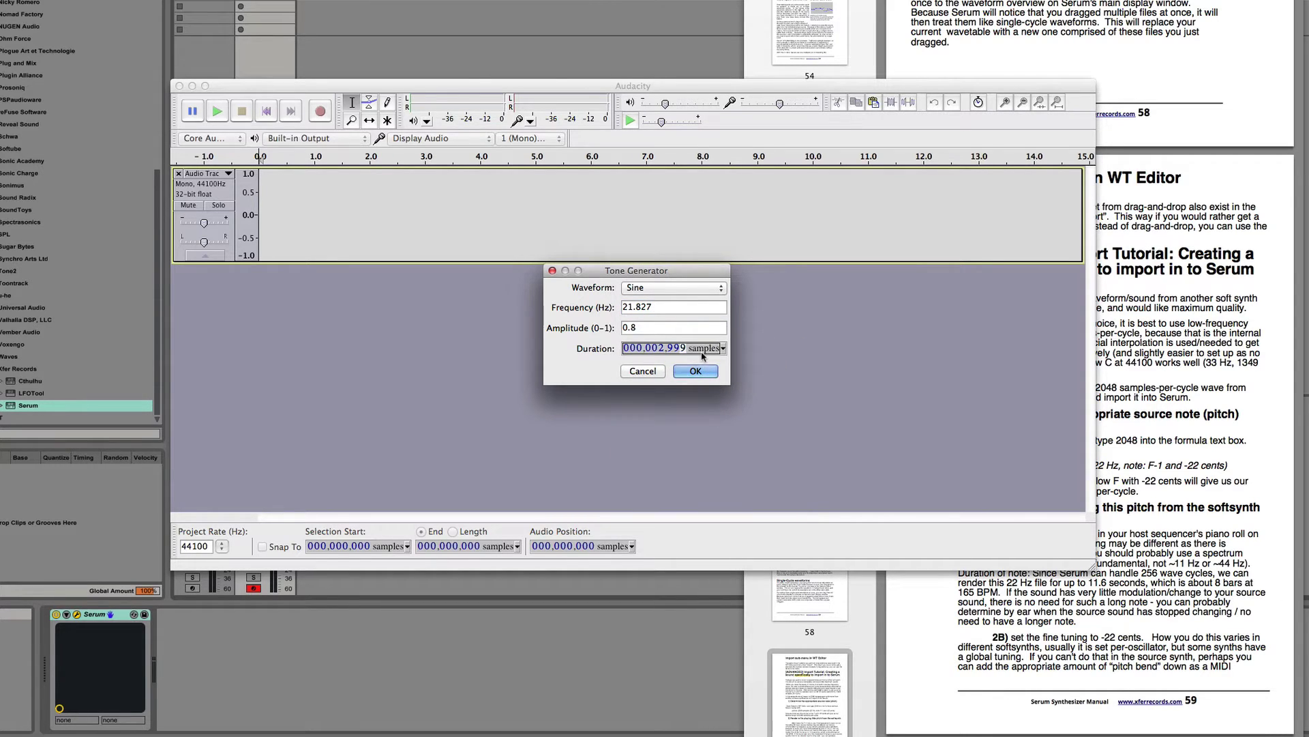
pyautogui.write('02,0')
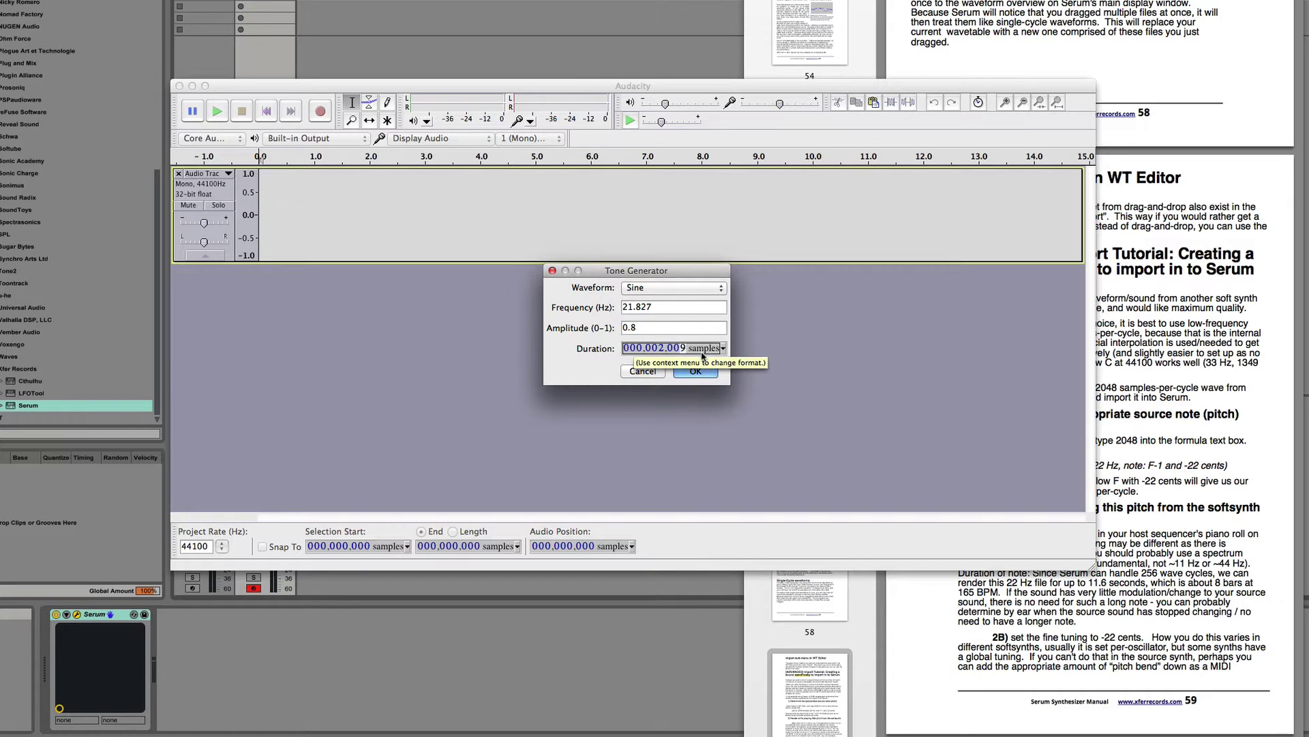
pyautogui.write('48')
pyautogui.click(700, 373)
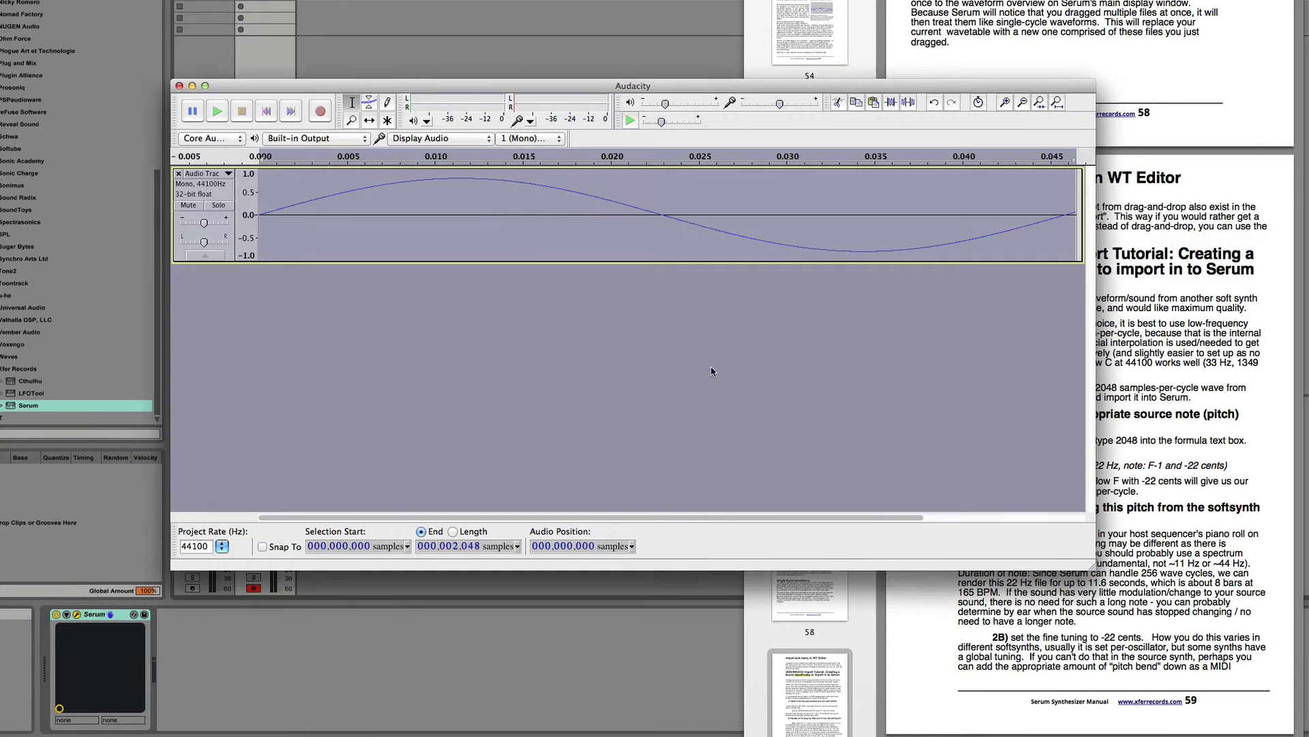
# Examine where the sine cycle's final zero crossing lies in samples relative to the end of the track.
pyautogui.click(1068, 226)
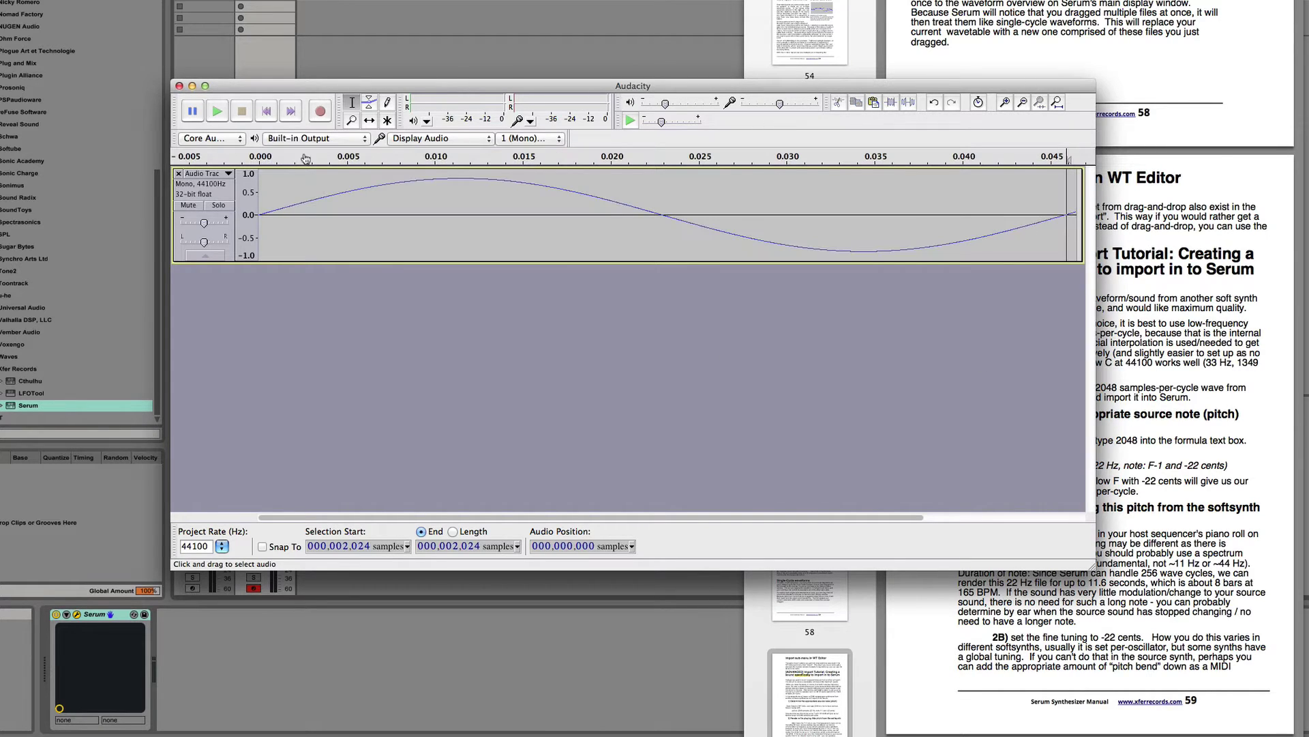
pyautogui.click(291, 113)
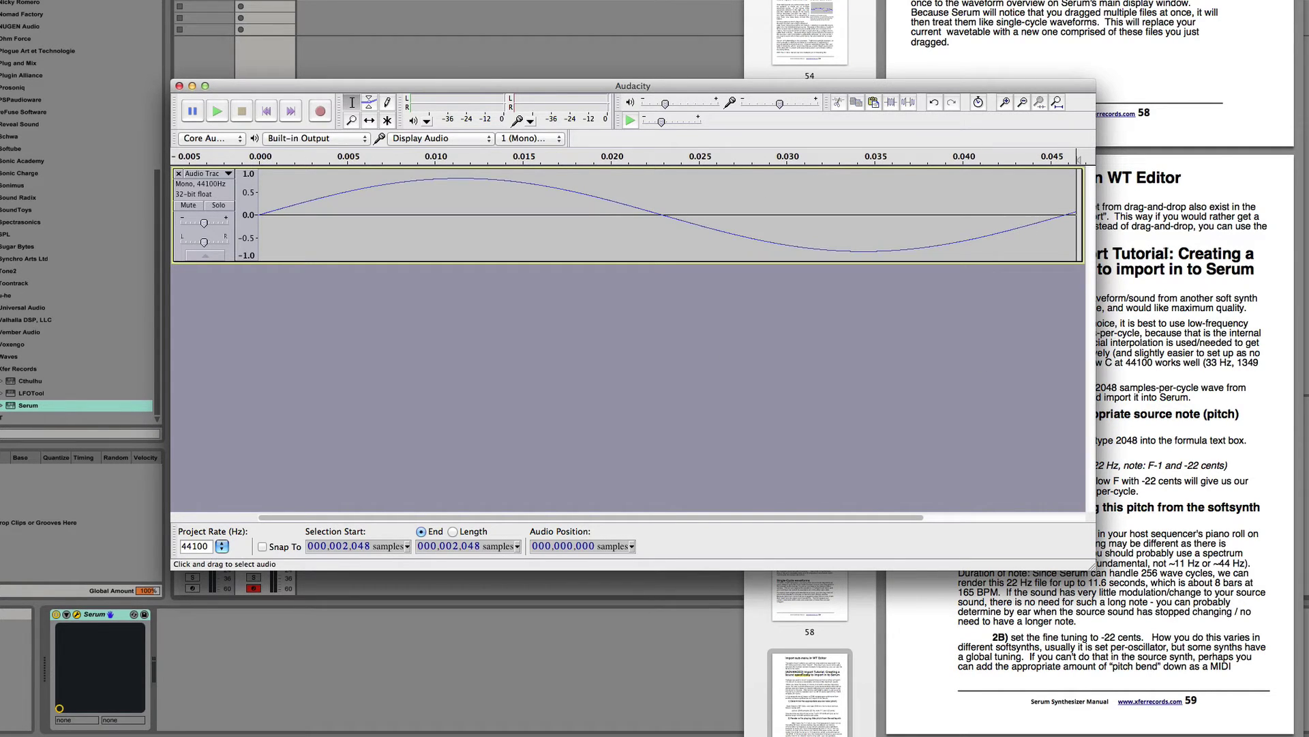
pyautogui.click(1069, 221)
pyautogui.click(1072, 219)
pyautogui.click(1056, 202)
pyautogui.moveTo(1061, 202)
pyautogui.mouseDown()
pyautogui.moveTo(1000, 202)
pyautogui.moveTo(1057, 205)
pyautogui.mouseUp()
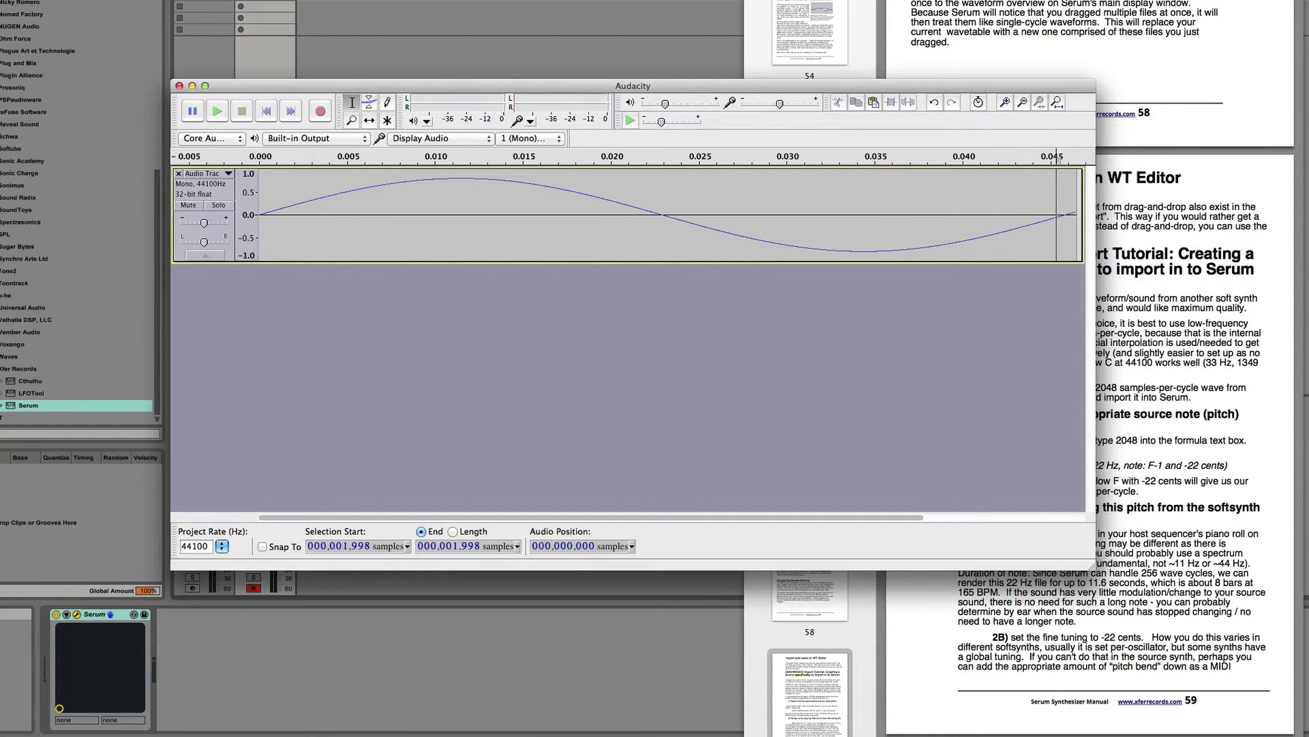
# Export the sine wave to the Desktop as serumtest1 in WAV signed 16 bit PCM format, leaving the metadata empty.
pyautogui.click(14, 0)
pyautogui.moveTo(0, 0)
pyautogui.click(40, 56)
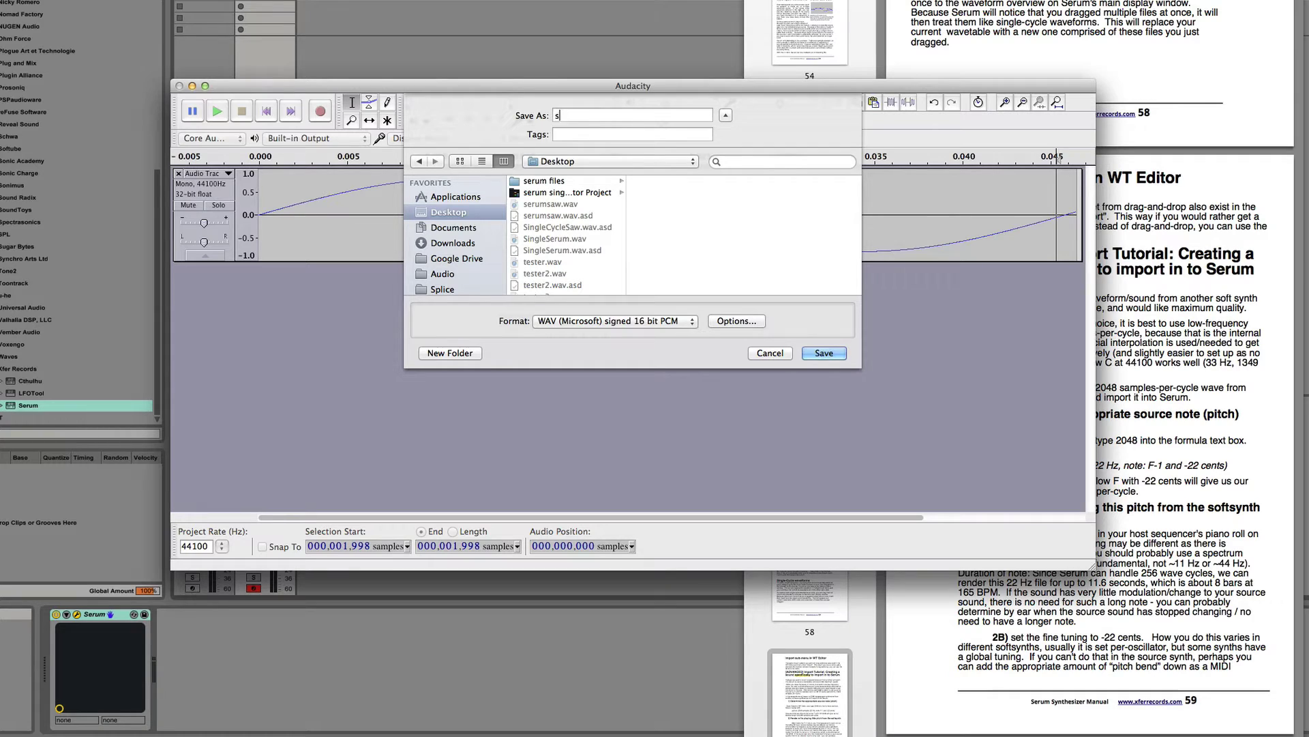
pyautogui.write('serumtest1')
pyautogui.press('Return')
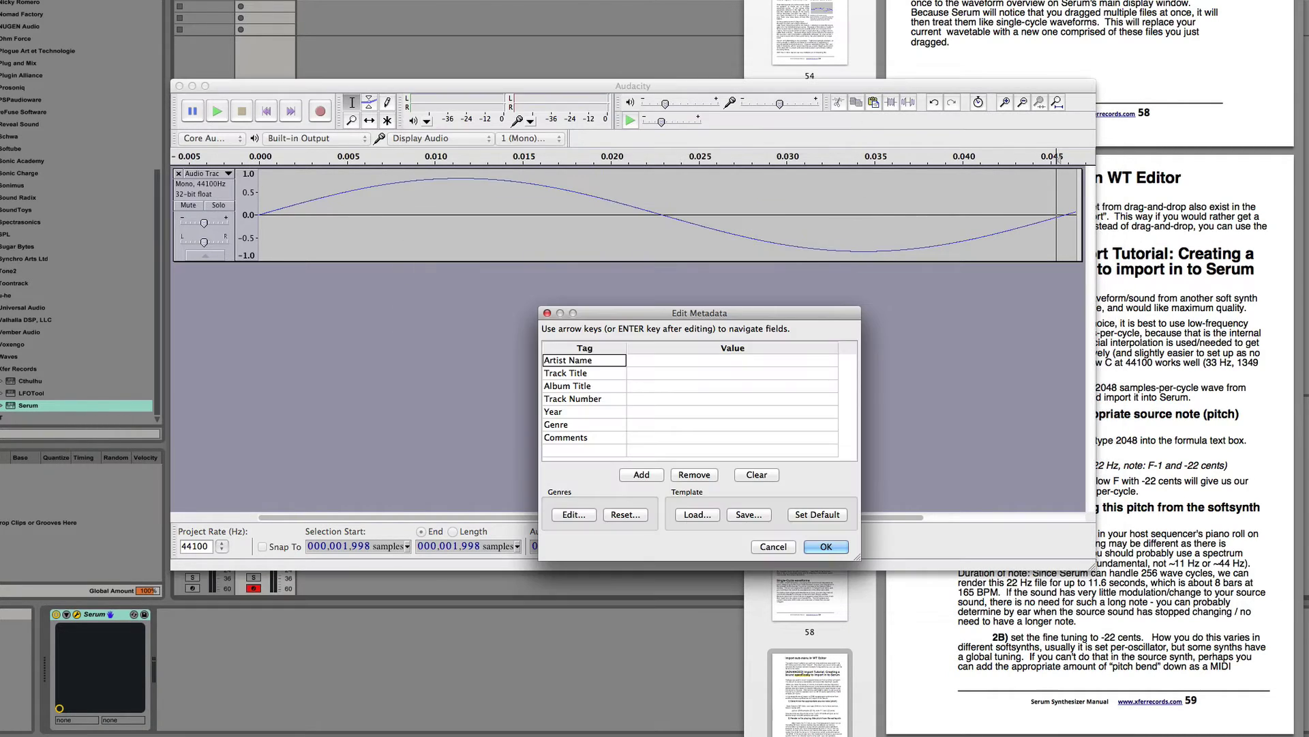
pyautogui.click(825, 552)
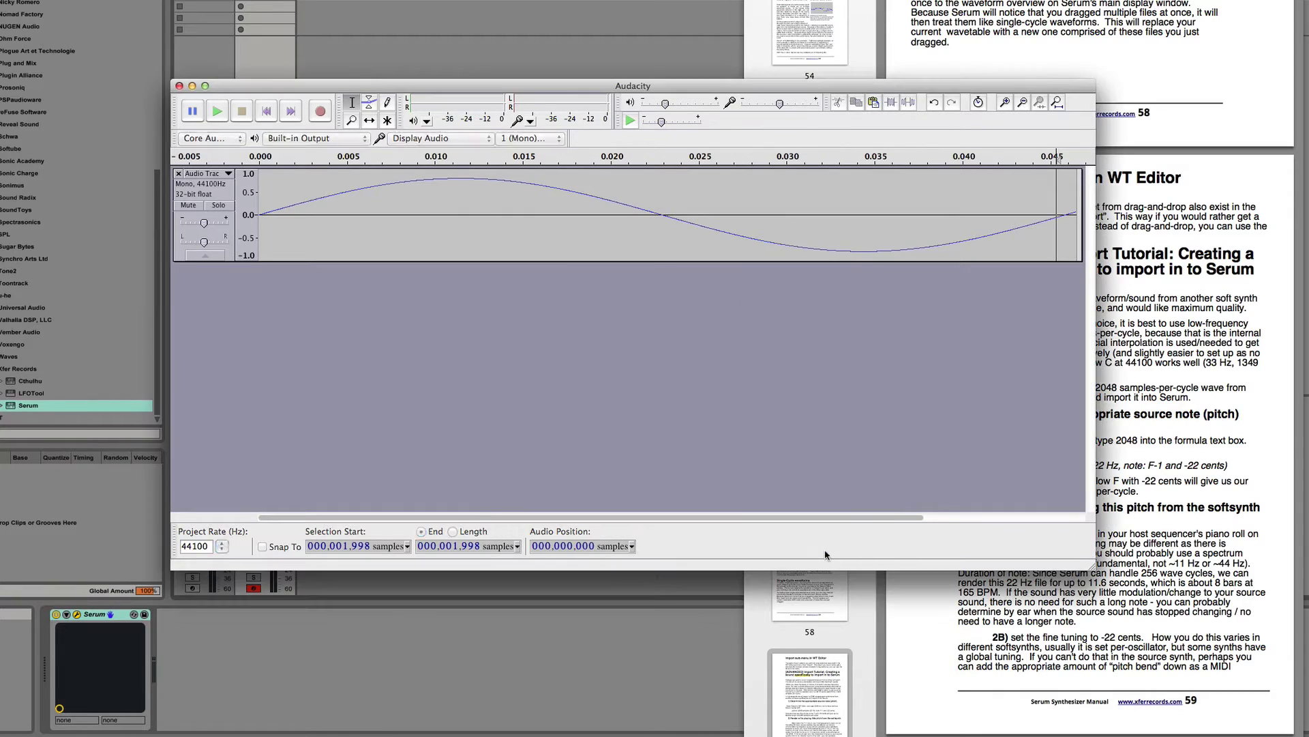
# Switch to Serum, open oscillator A's wavetable editor and import serumtest1.wav from the Desktop as the second frame.
pyautogui.click(608, 13)
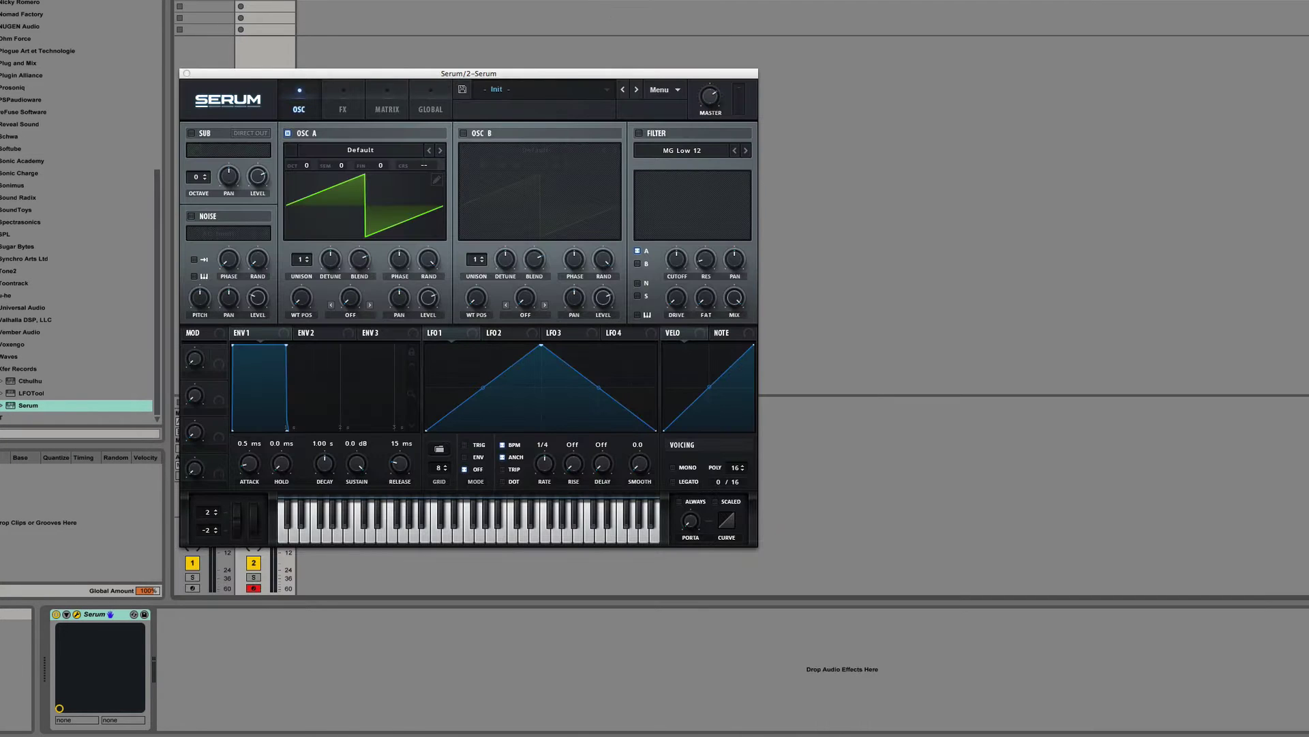
pyautogui.click(437, 181)
pyautogui.click(71, 736)
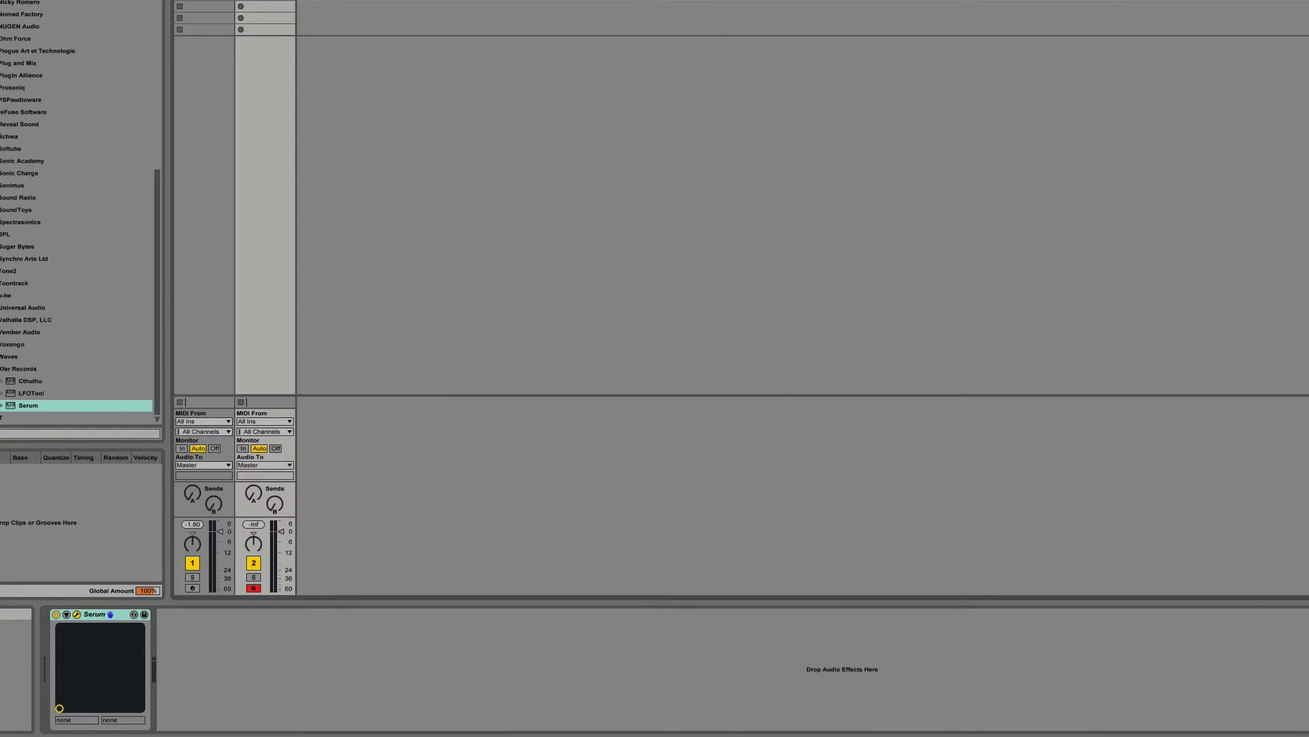
pyautogui.click(1060, 375)
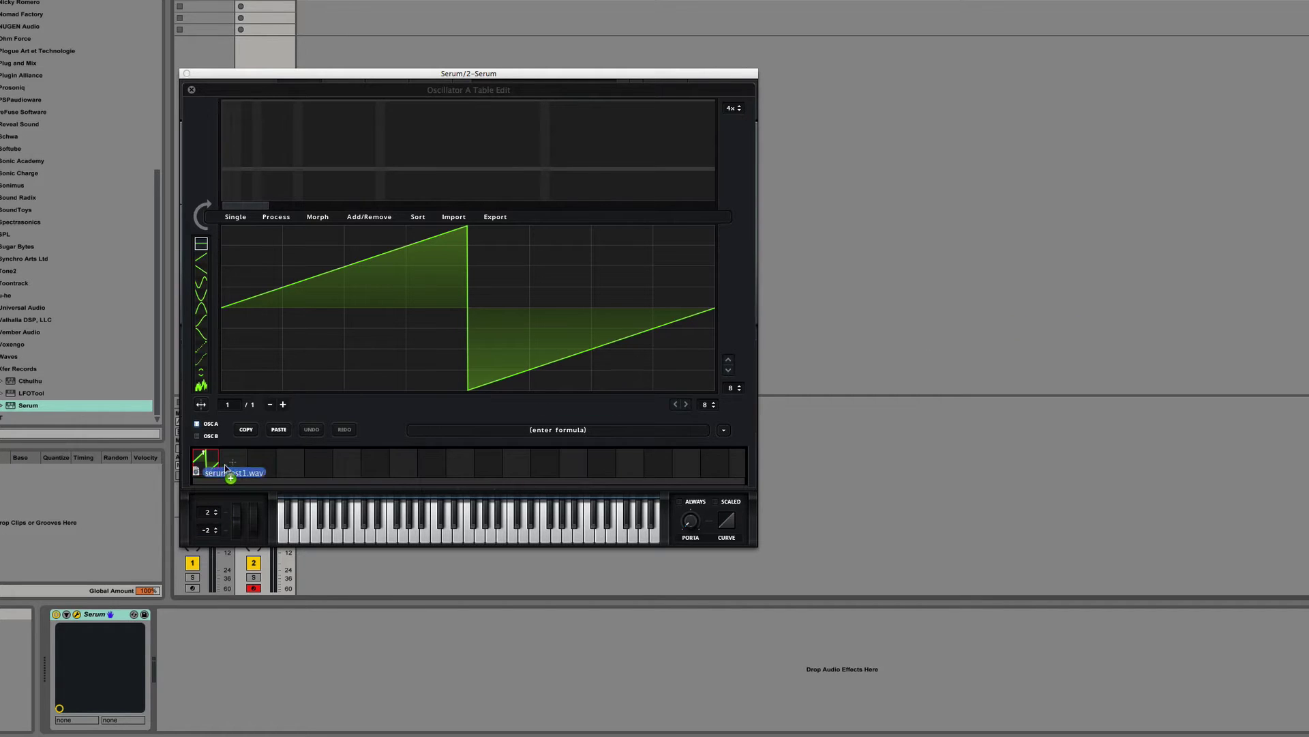
pyautogui.click(233, 462)
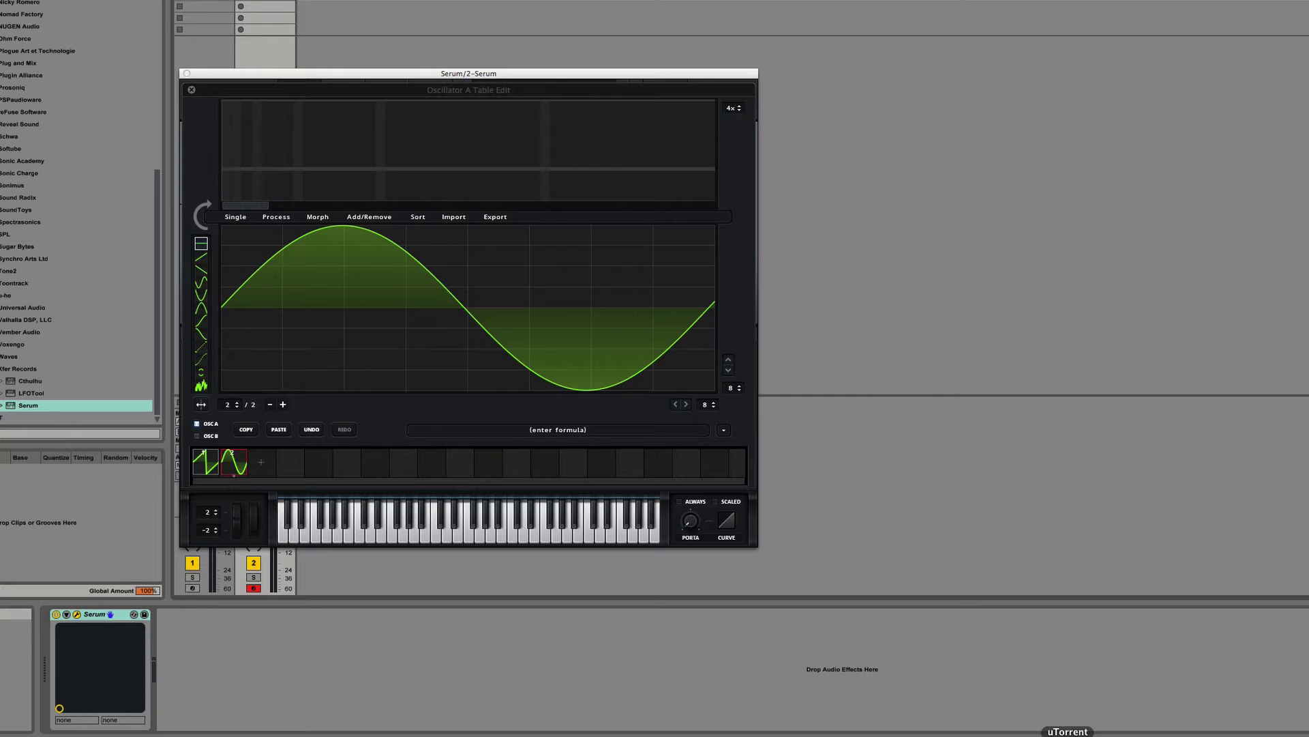
# Switch to Audacity and locate the exact sample of the sine cycle's final zero crossing using Find Zero Crossings.
pyautogui.click(1028, 734)
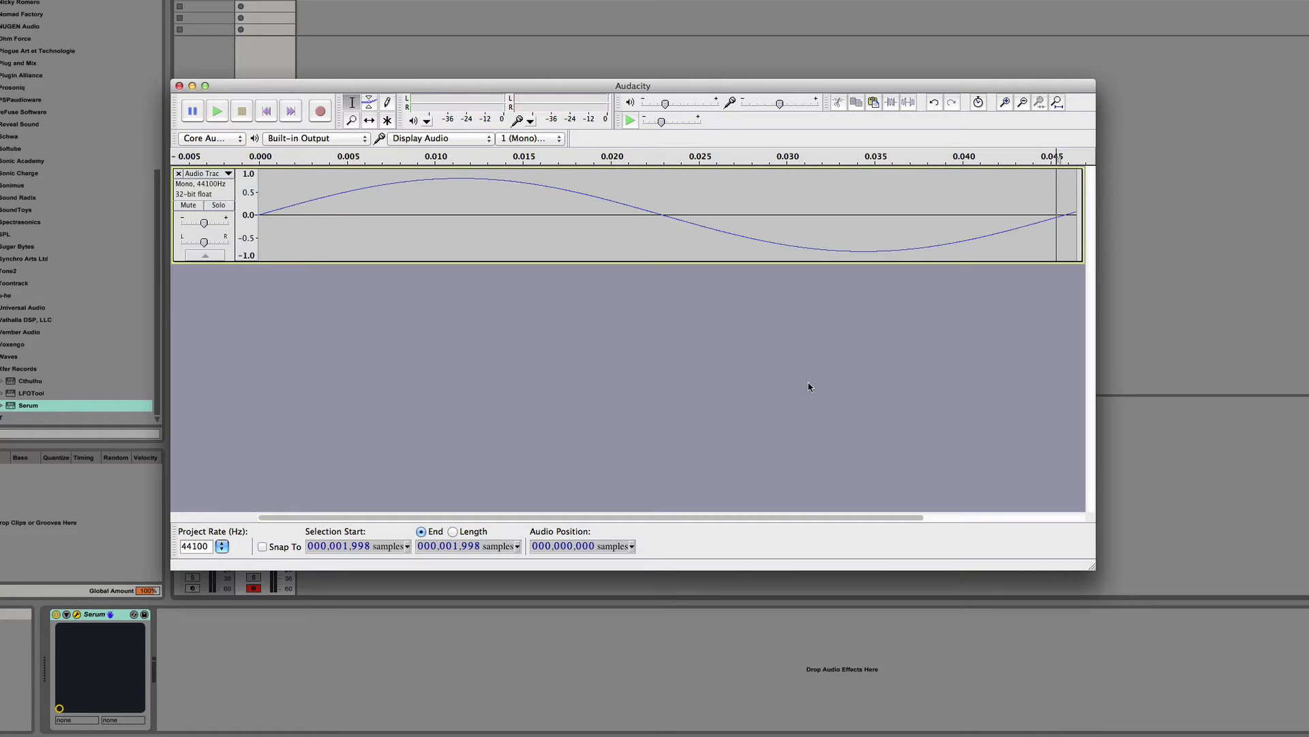
pyautogui.click(1060, 234)
pyautogui.click(1065, 231)
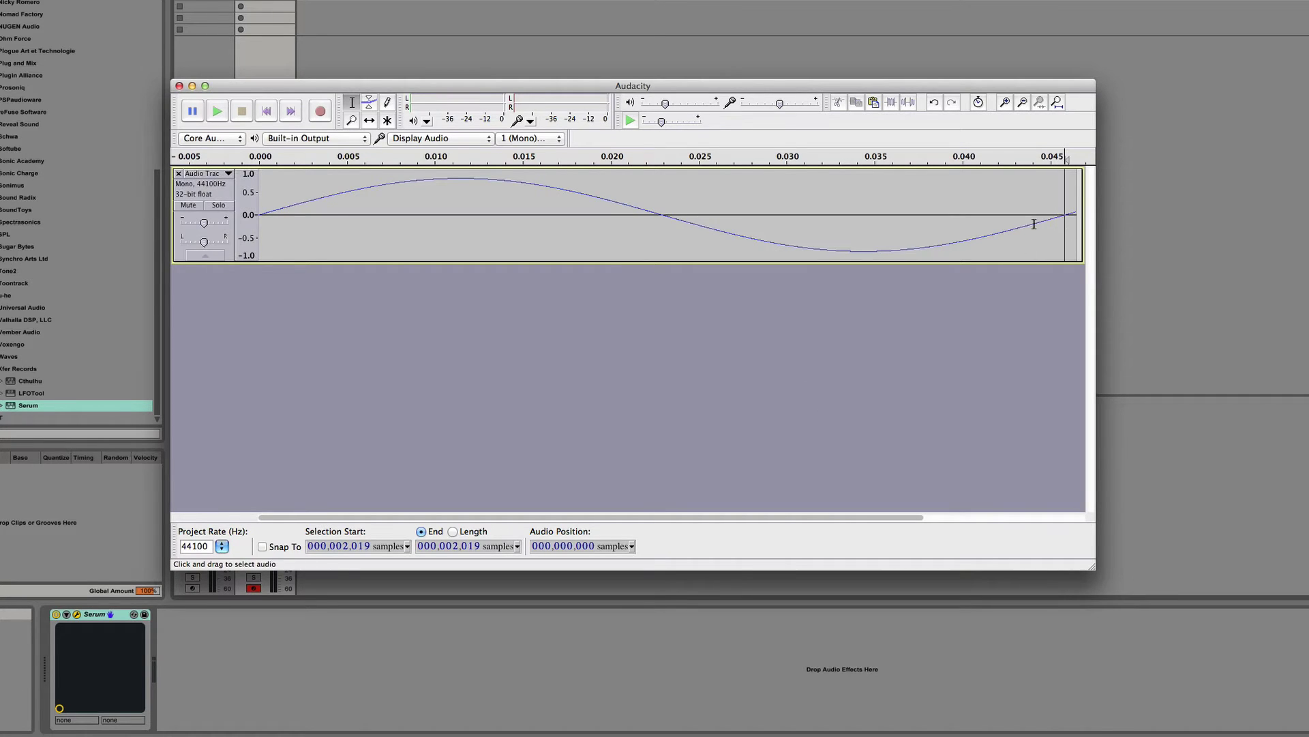
pyautogui.click(15, 0)
pyautogui.moveTo(51, 0)
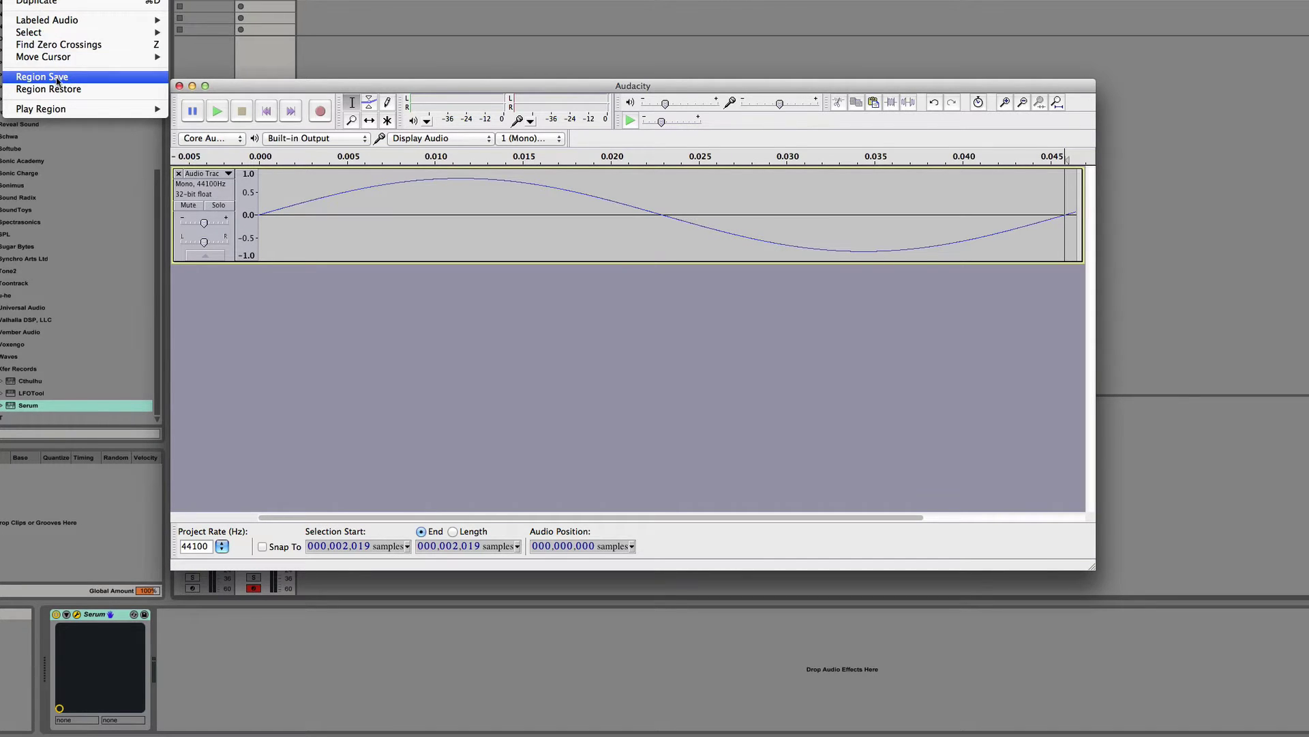
pyautogui.click(68, 43)
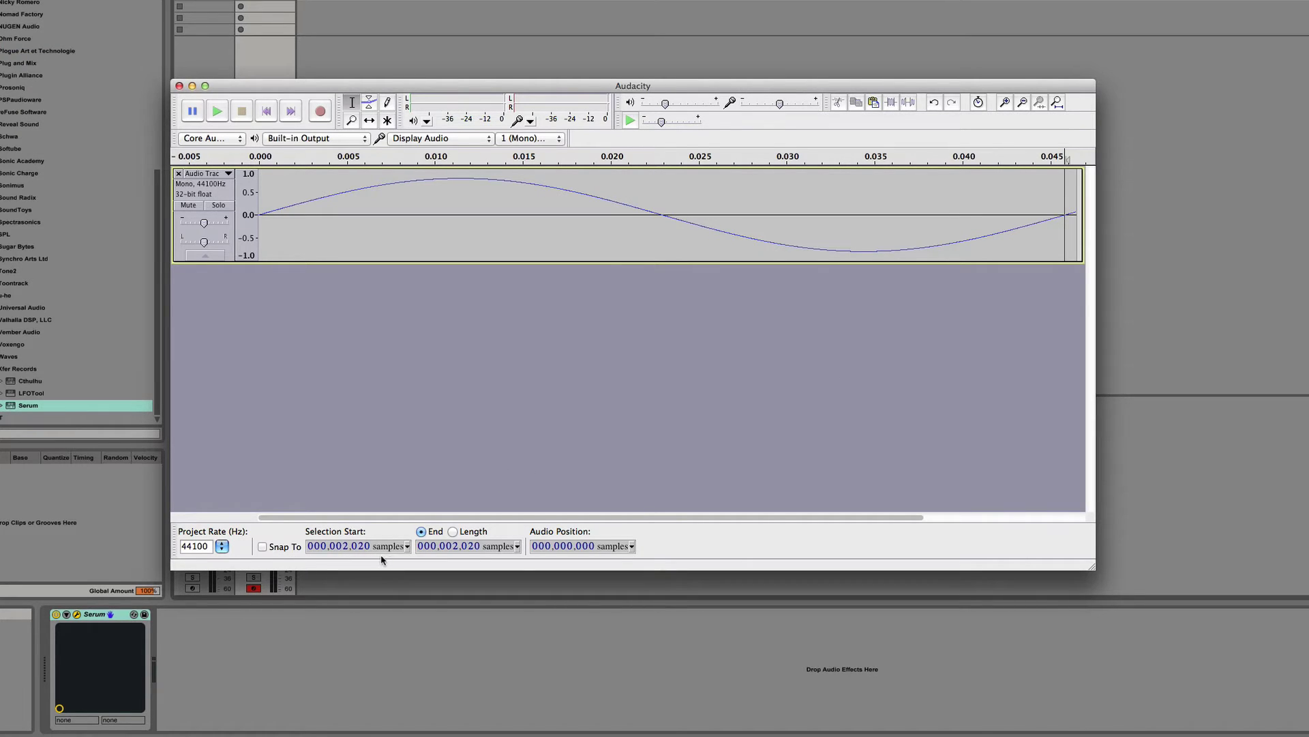
# Switch to Serum, enter 2020 as the wavetable formula to set the split length and reimport serumtest1.wav over the main waveform.
pyautogui.click(1147, 533)
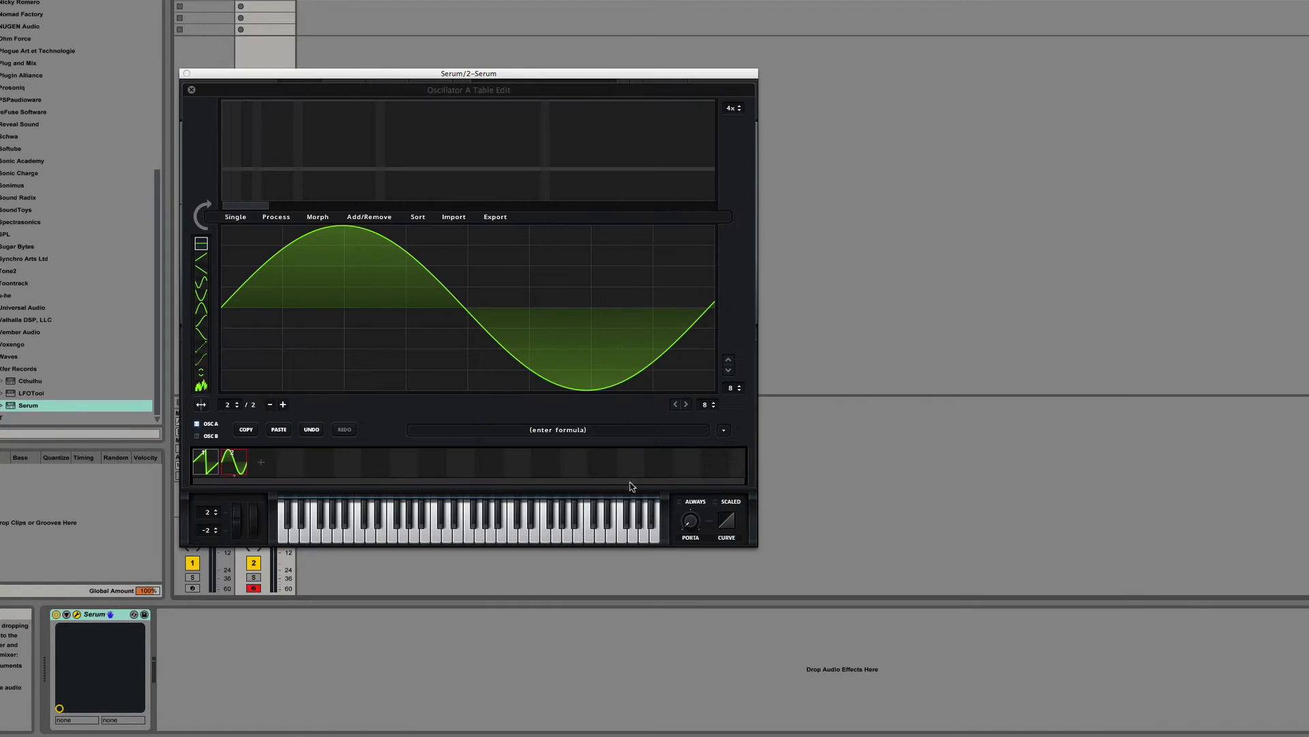
pyautogui.click(574, 430)
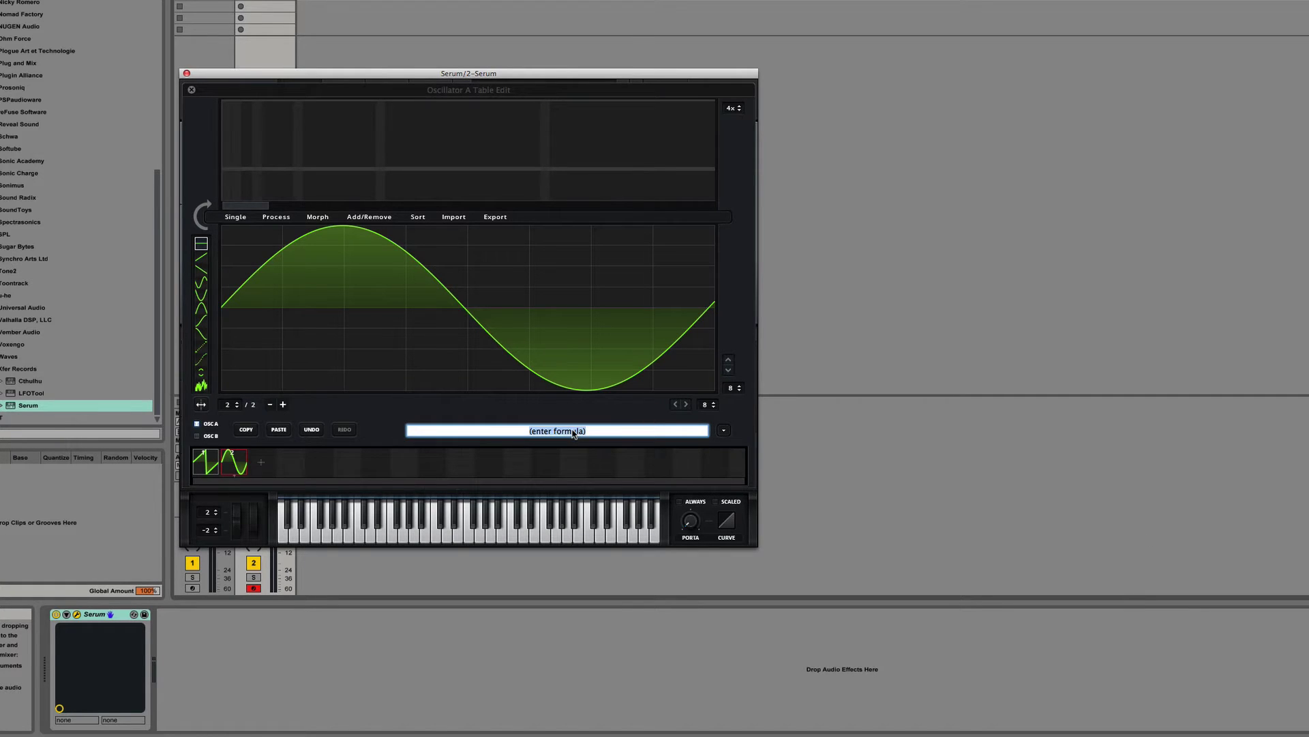
pyautogui.write('2020')
pyautogui.press('Return')
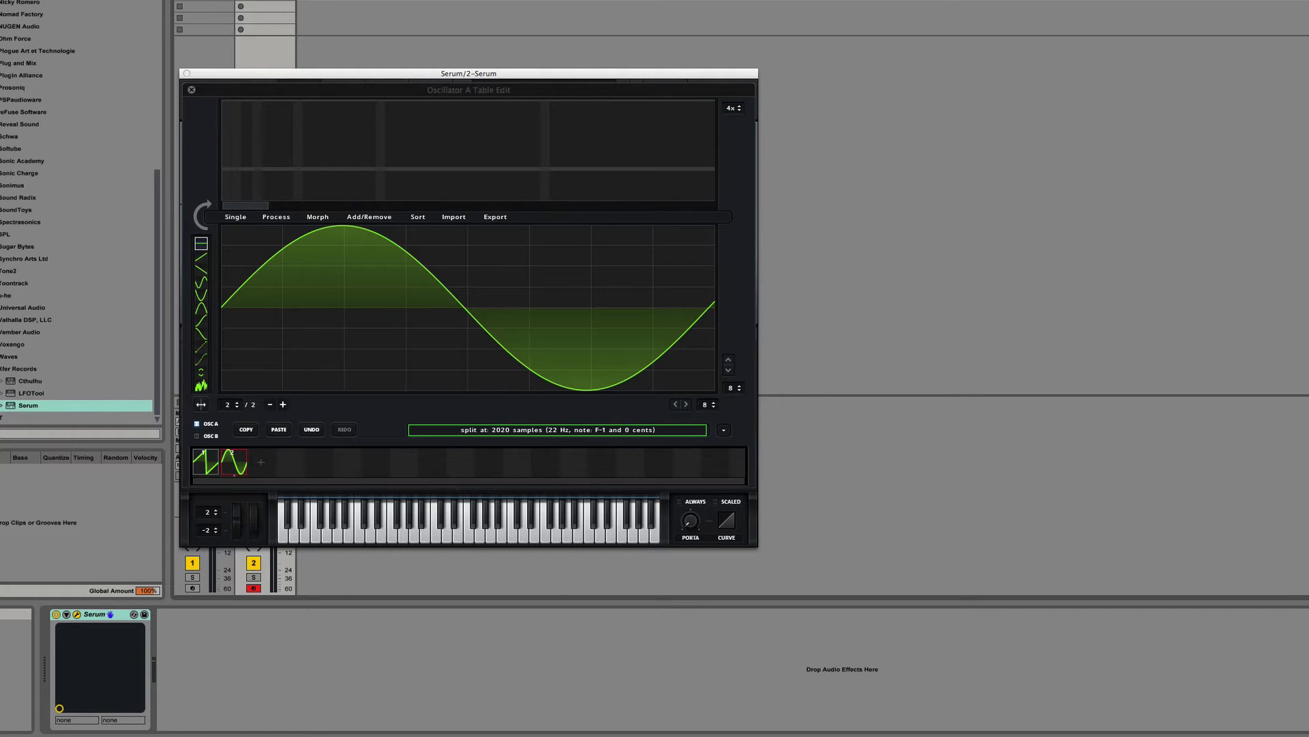
pyautogui.moveTo(552, 455); pyautogui.dragTo(536, 337)
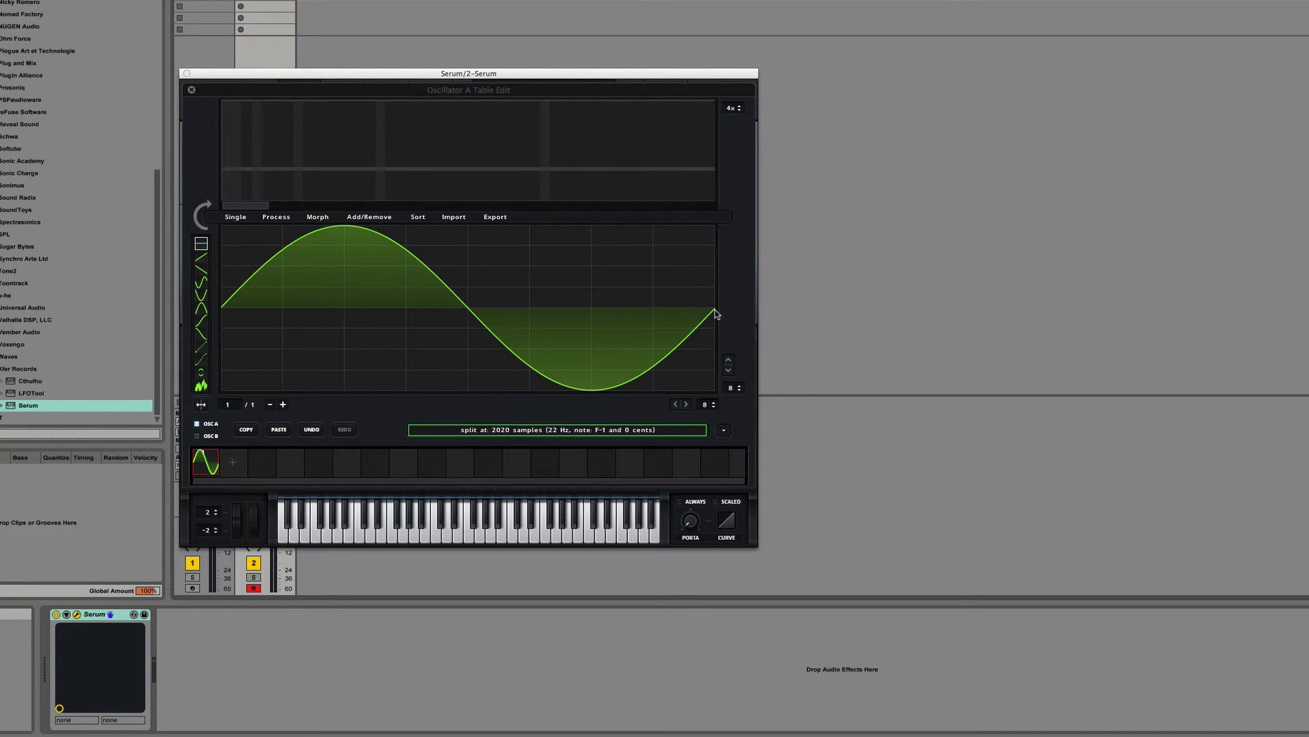
# Export the wavetable from Serum to the Desktop under the name serumtest2.
pyautogui.click(494, 217)
pyautogui.click(523, 231)
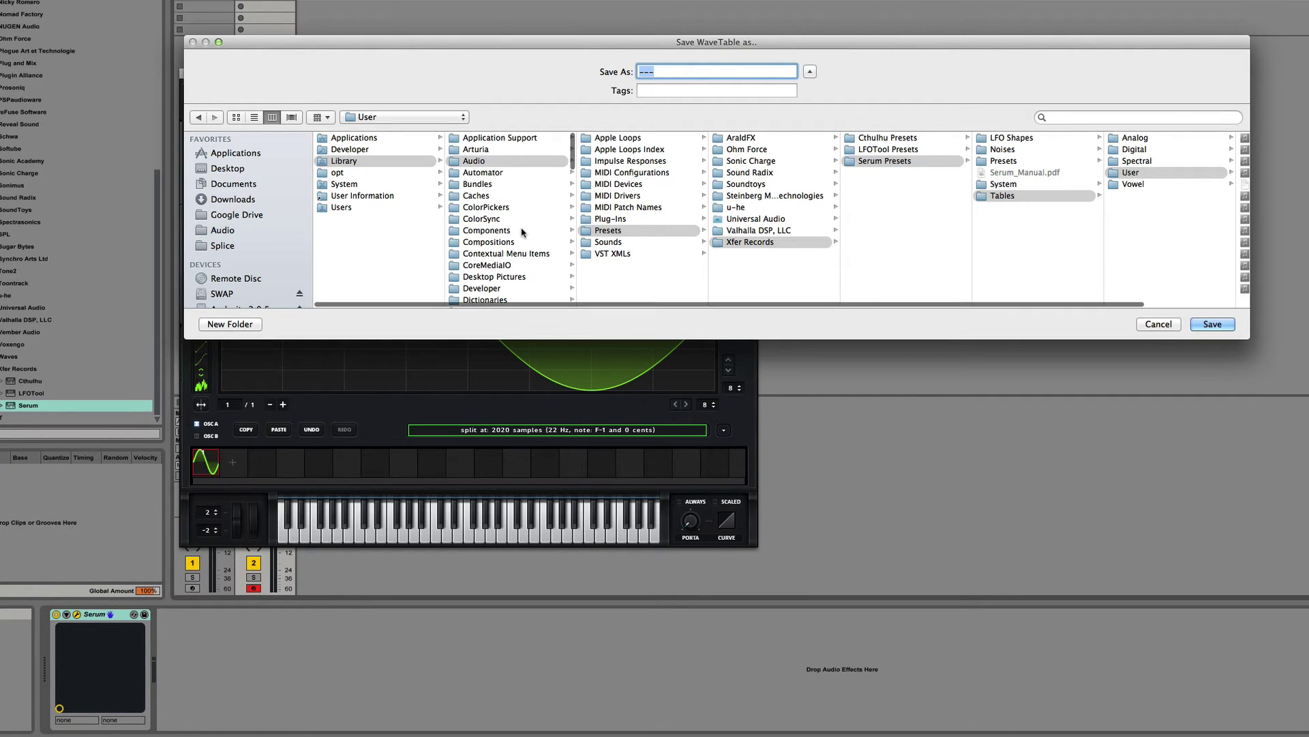
pyautogui.click(247, 170)
pyautogui.write('serumtest2')
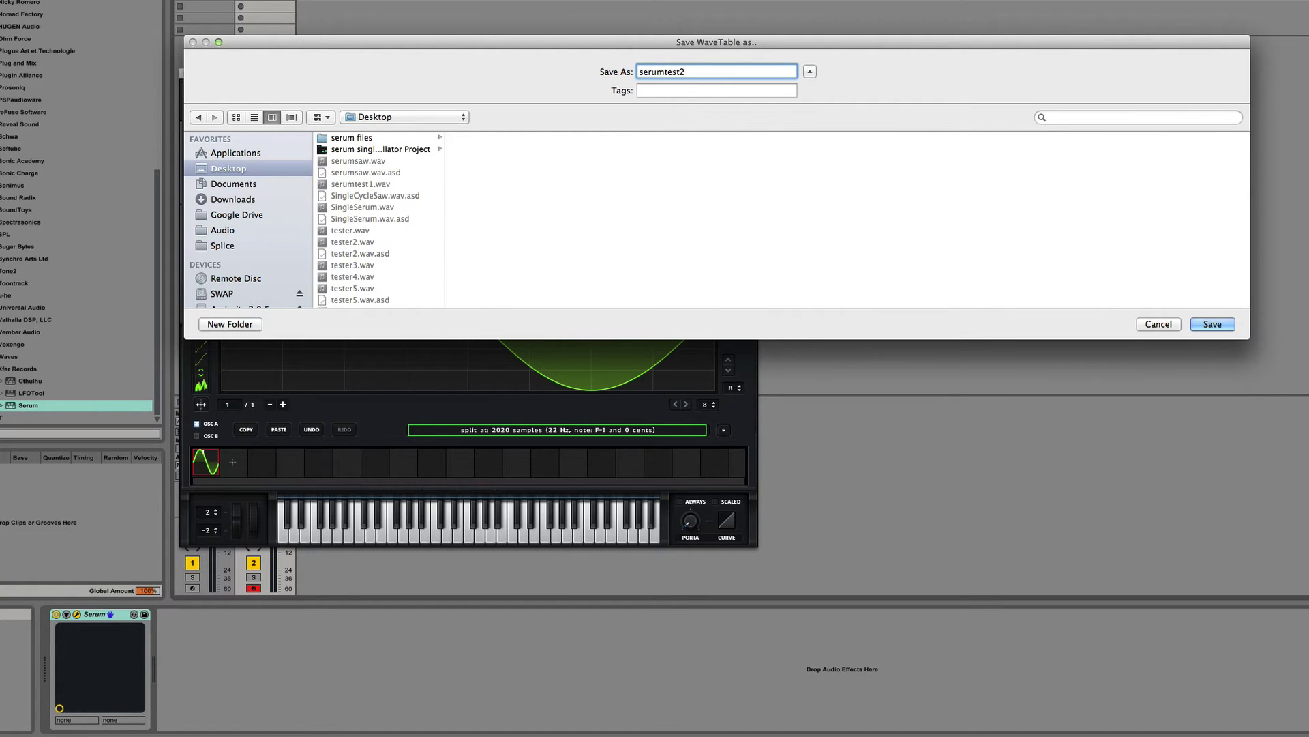
pyautogui.press('Return')
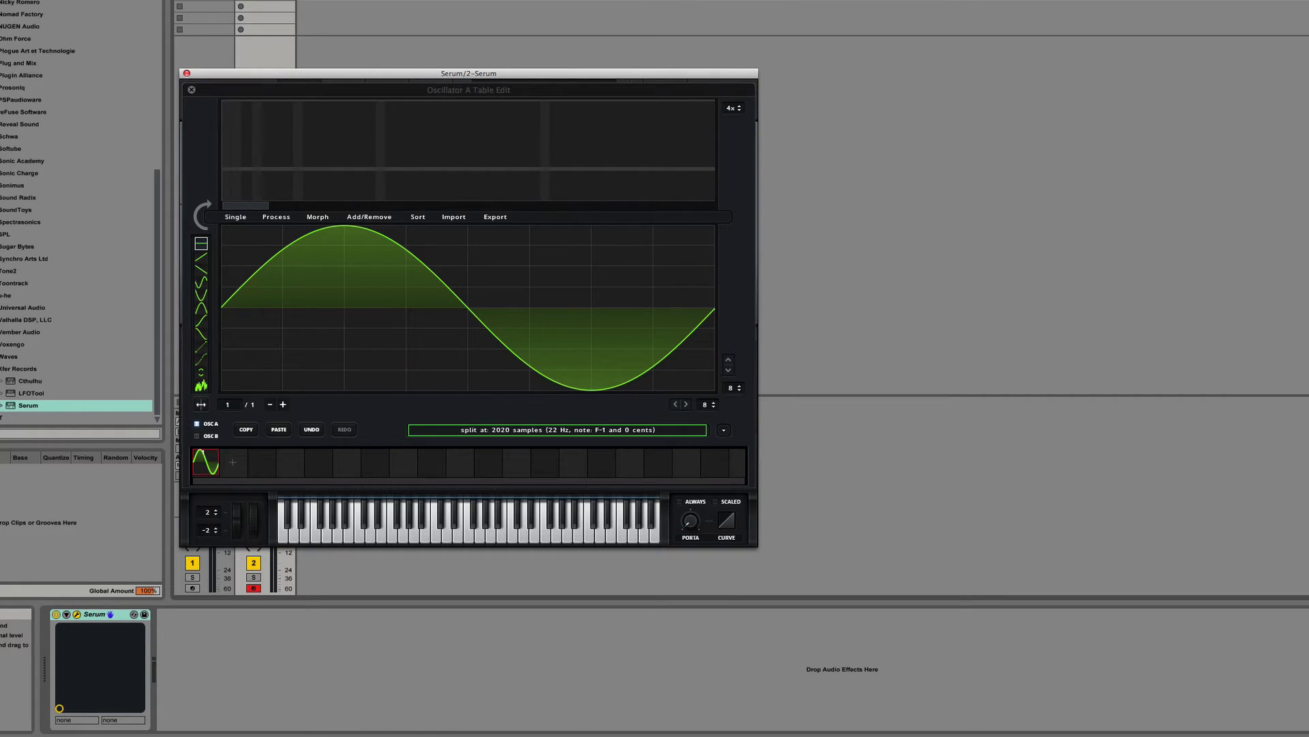
# Switch to Audacity, import serumtest2 by reading the file directly from the original, and move the cursor to its end.
pyautogui.press('super+alt+p')
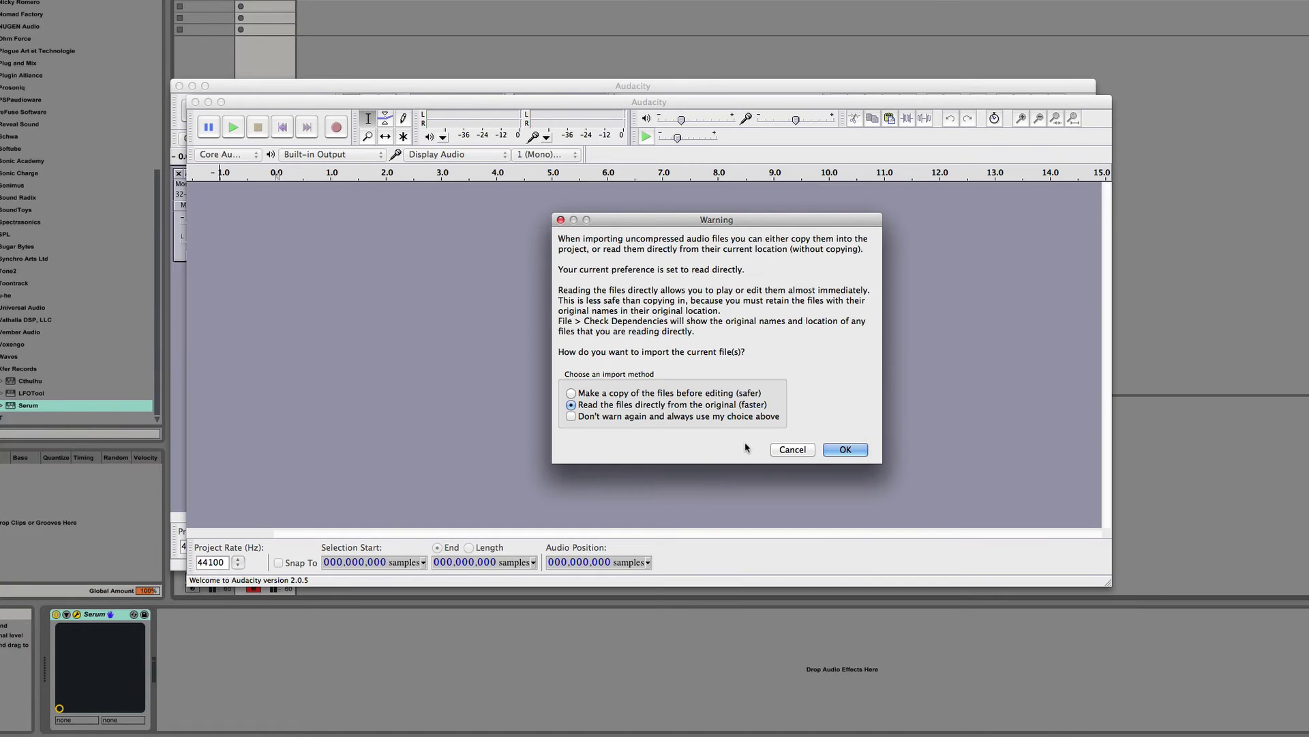
pyautogui.click(845, 449)
pyautogui.click(722, 202)
pyautogui.click(309, 127)
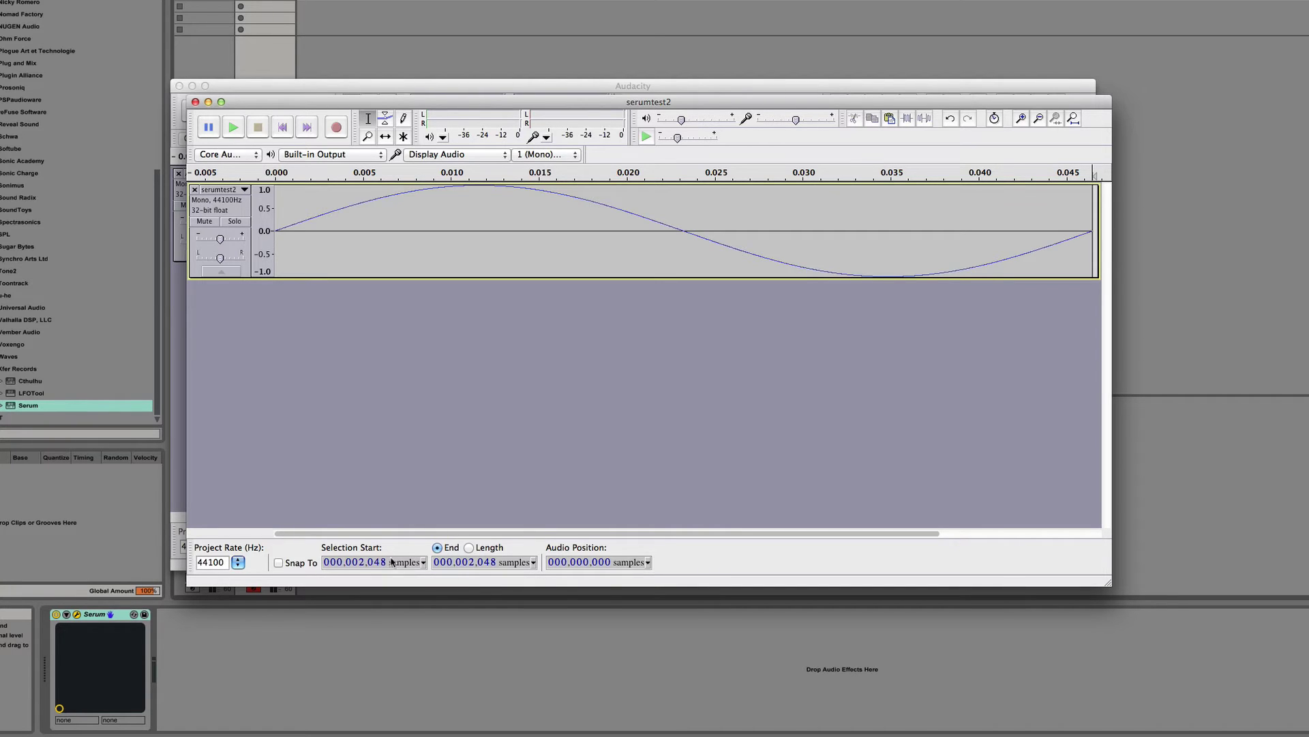
# Close the serumtest2 window and the earlier sine project without saving, and start a new empty project.
pyautogui.click(196, 102)
pyautogui.click(657, 120)
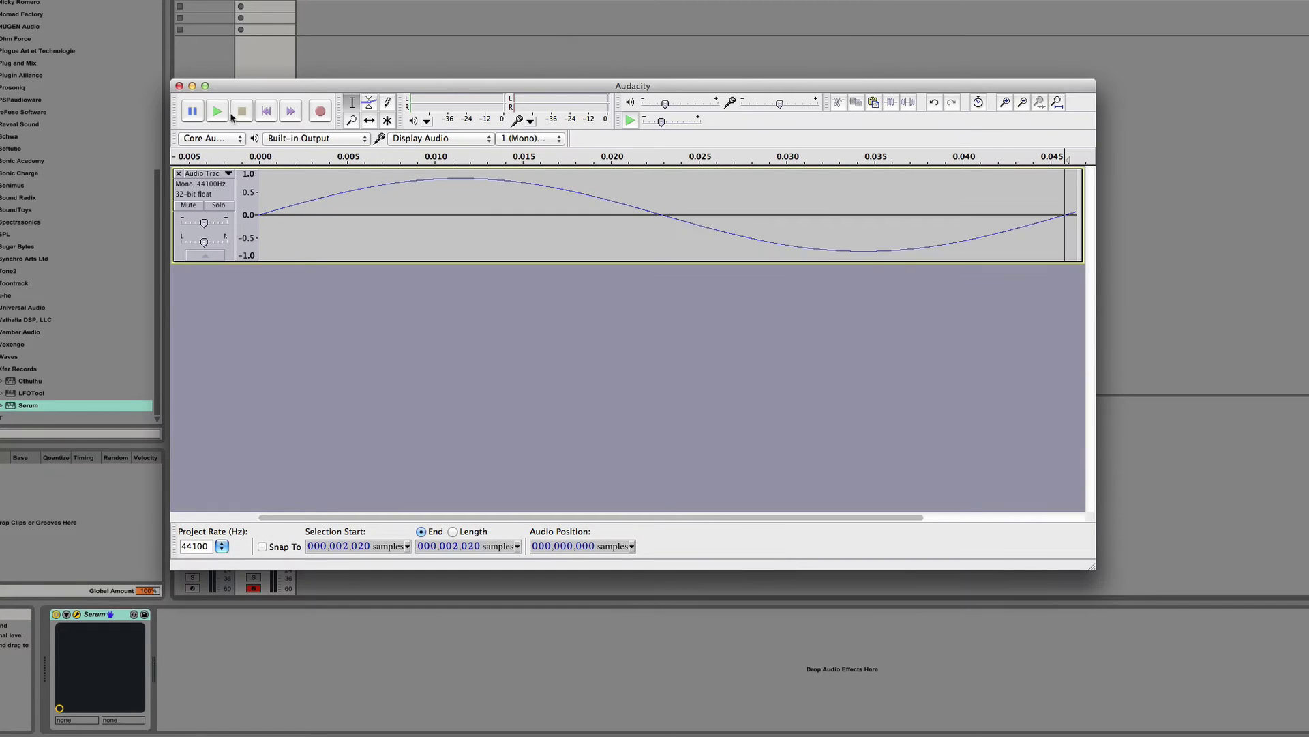
pyautogui.click(178, 85)
pyautogui.click(657, 120)
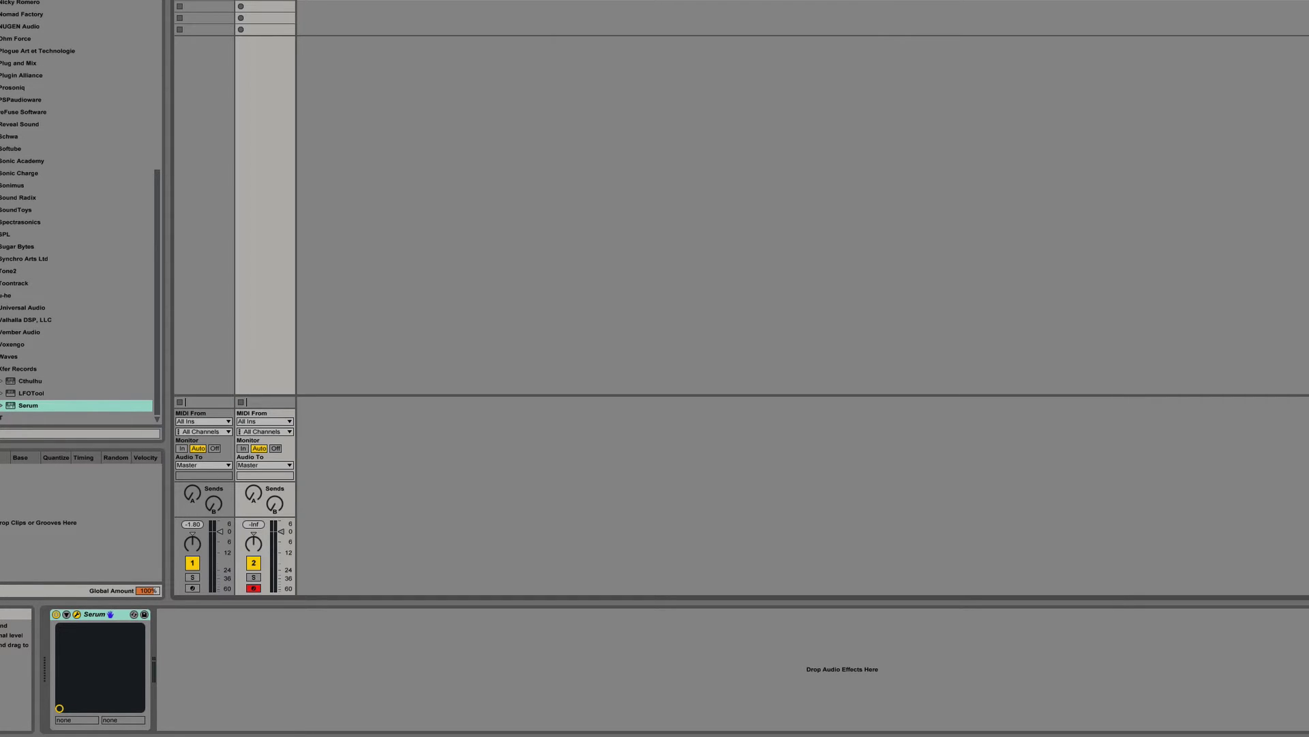
pyautogui.press('super+n')
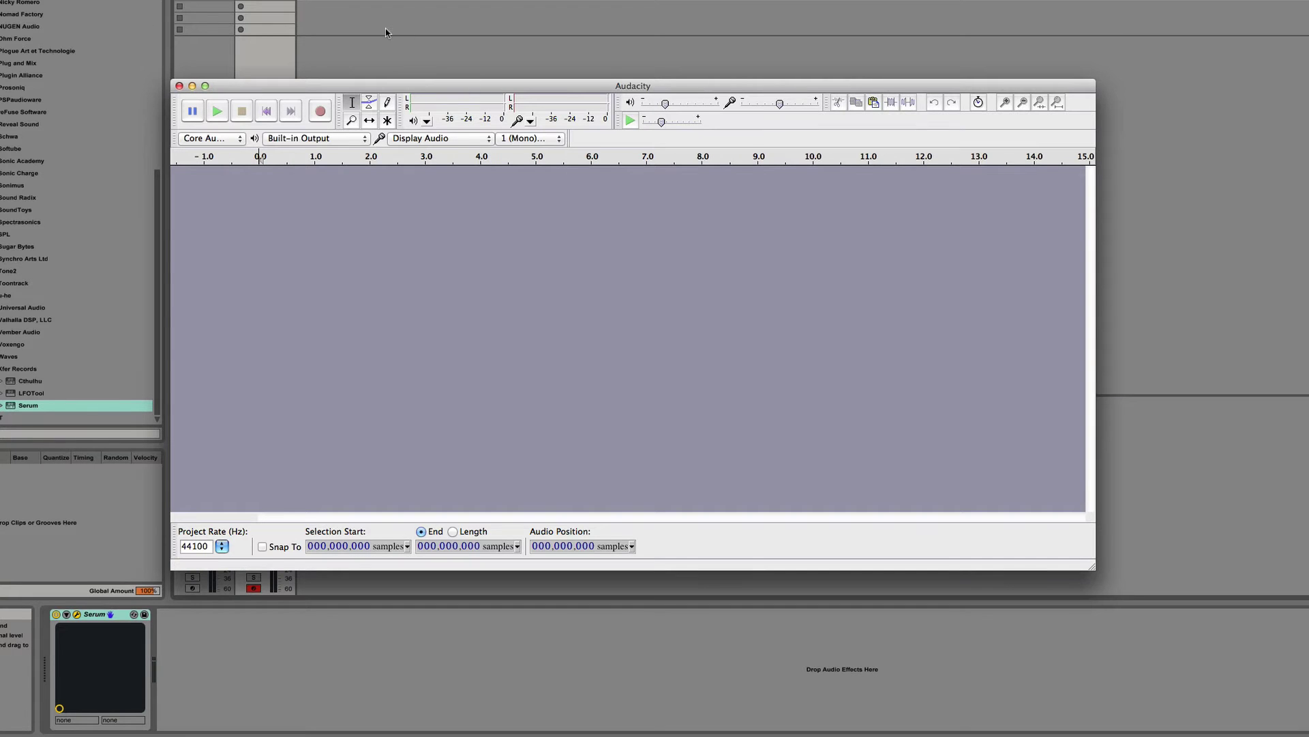
# Set up a 23 Hz sine tone in the Tone Generator with its duration expressed in samples.
pyautogui.click(225, 0)
pyautogui.press('Escape')
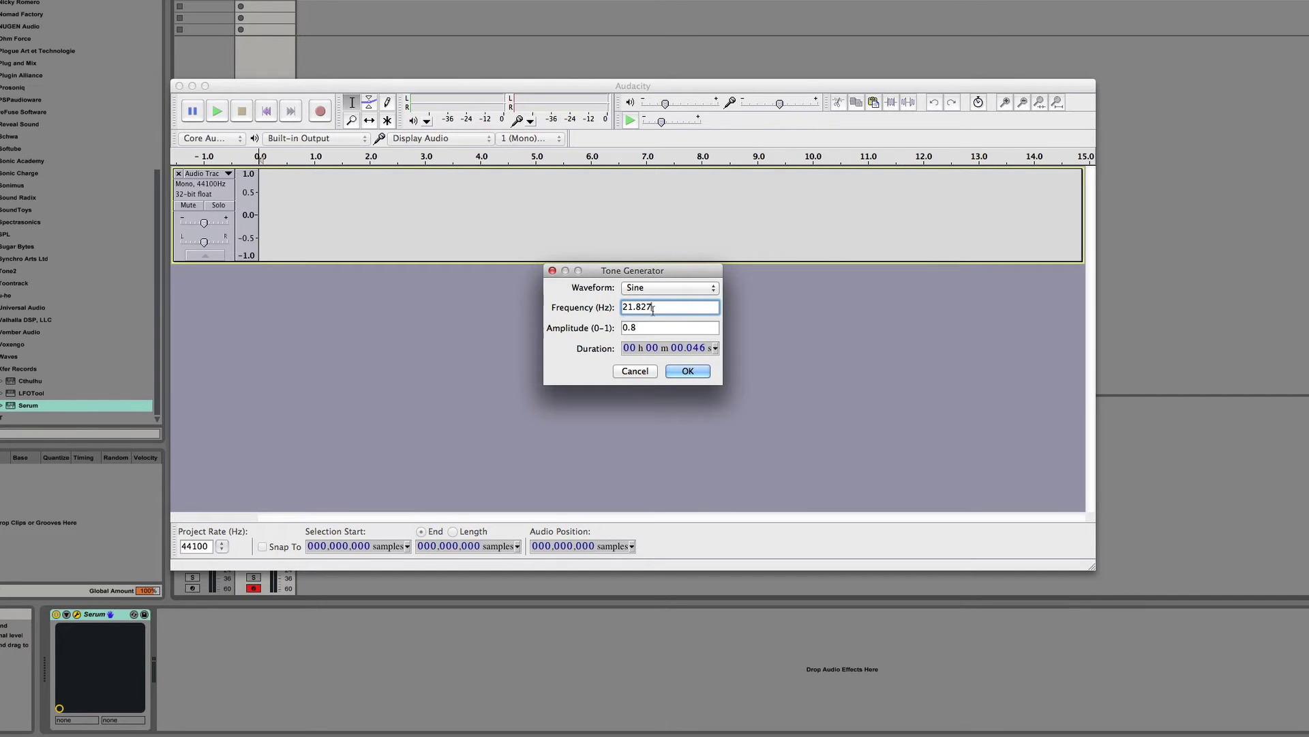
pyautogui.moveTo(652, 307); pyautogui.dragTo(585, 312)
pyautogui.write('23')
pyautogui.click(714, 348)
pyautogui.click(709, 423)
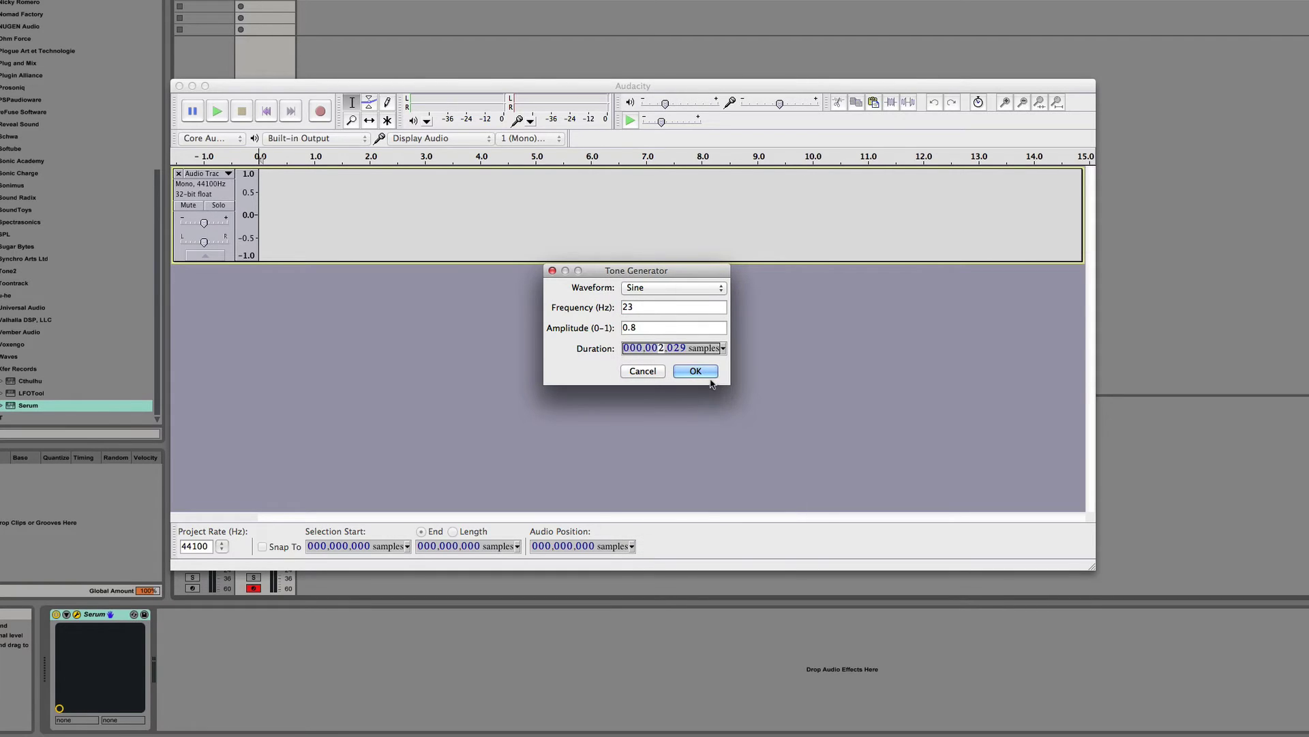
# Set the tone's duration to 2,048 samples, generate it and place the cursor near the end of the waveform.
pyautogui.click(689, 352)
pyautogui.press('Left')
pyautogui.write('0')
pyautogui.press('Left')
pyautogui.write('48')
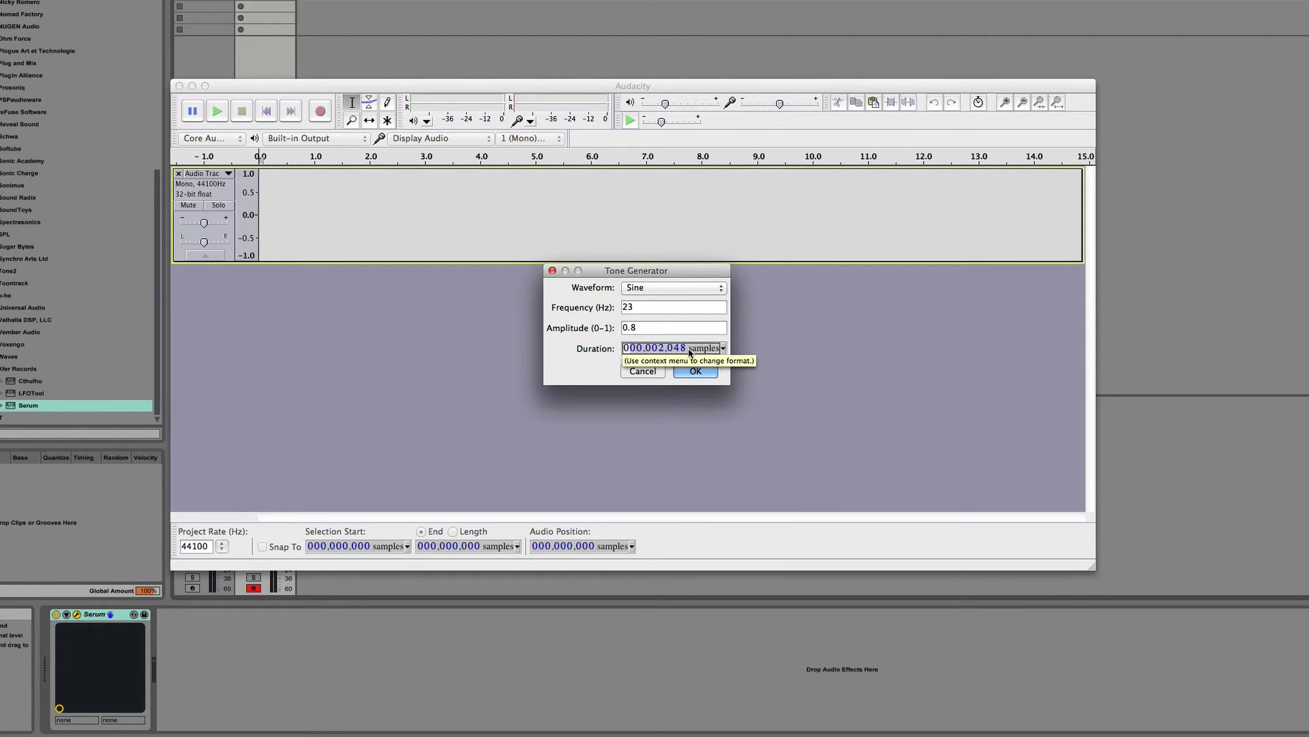
pyautogui.click(694, 373)
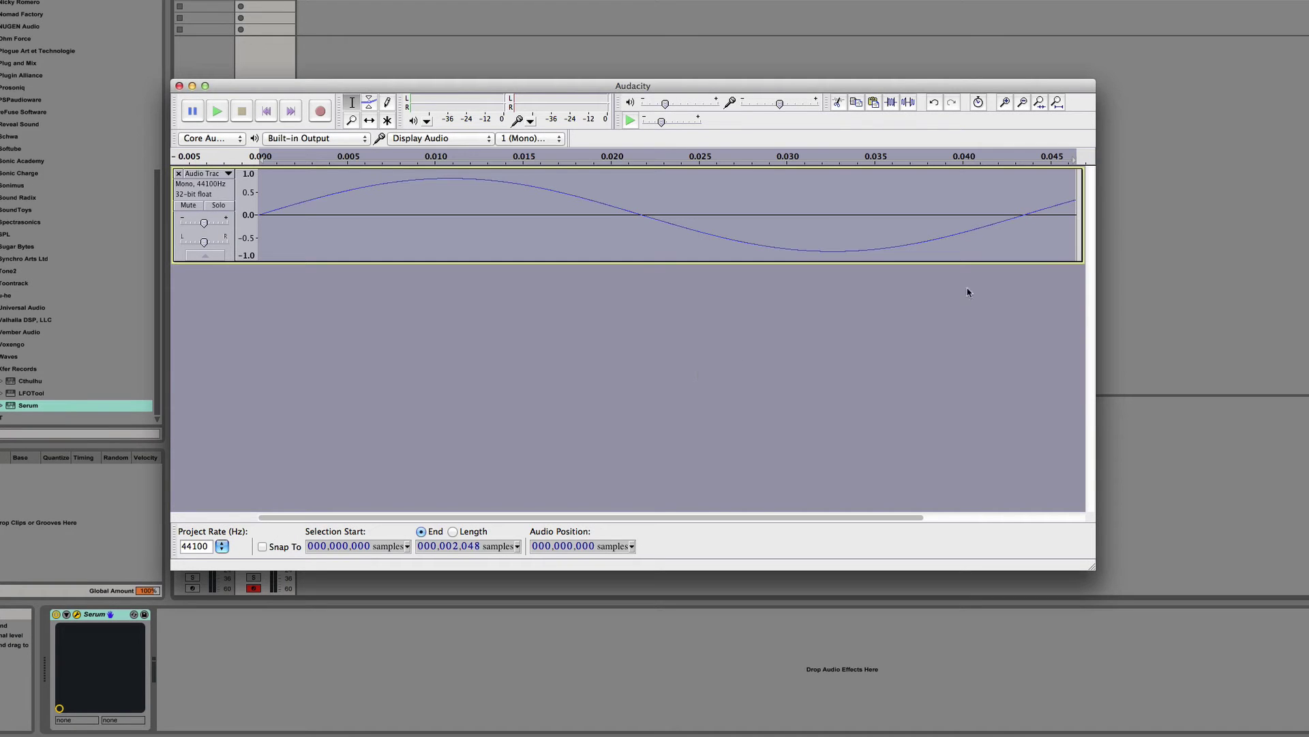
pyautogui.click(1062, 233)
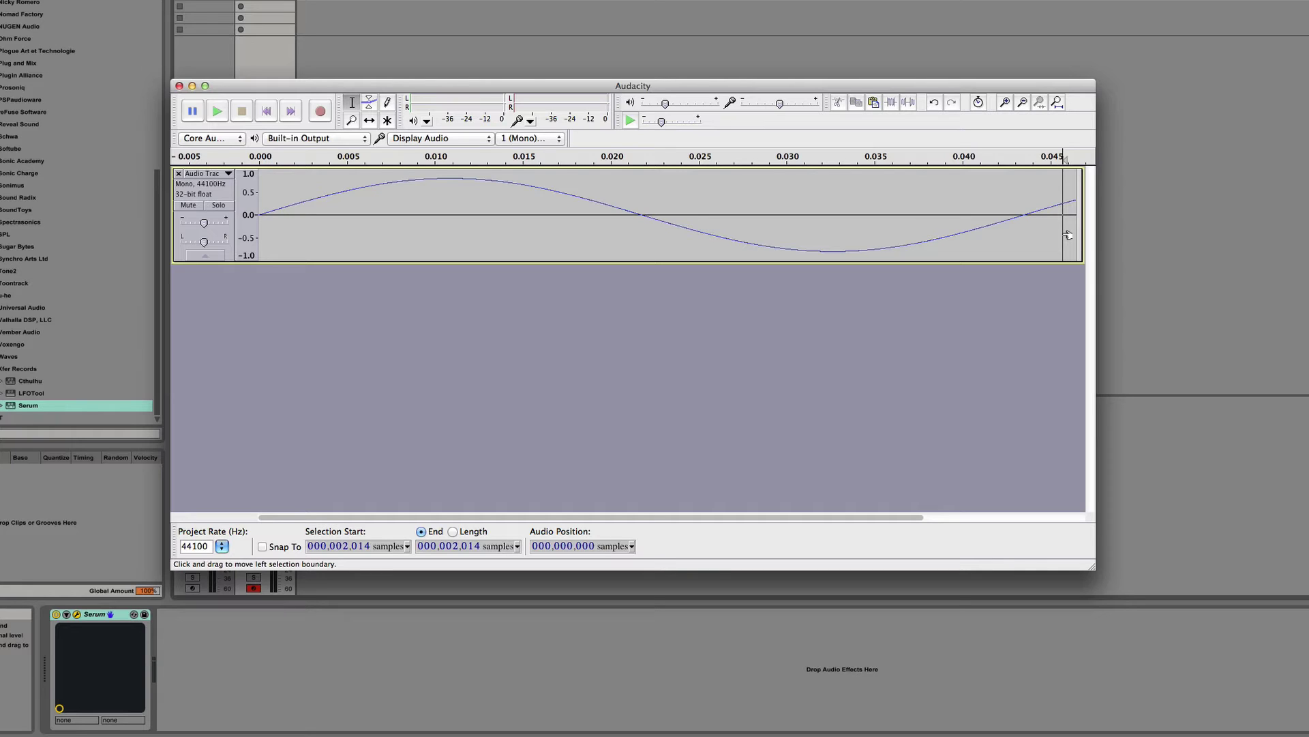
# Discard the 23 Hz tone project without saving and start a fresh one.
pyautogui.click(177, 85)
pyautogui.click(659, 121)
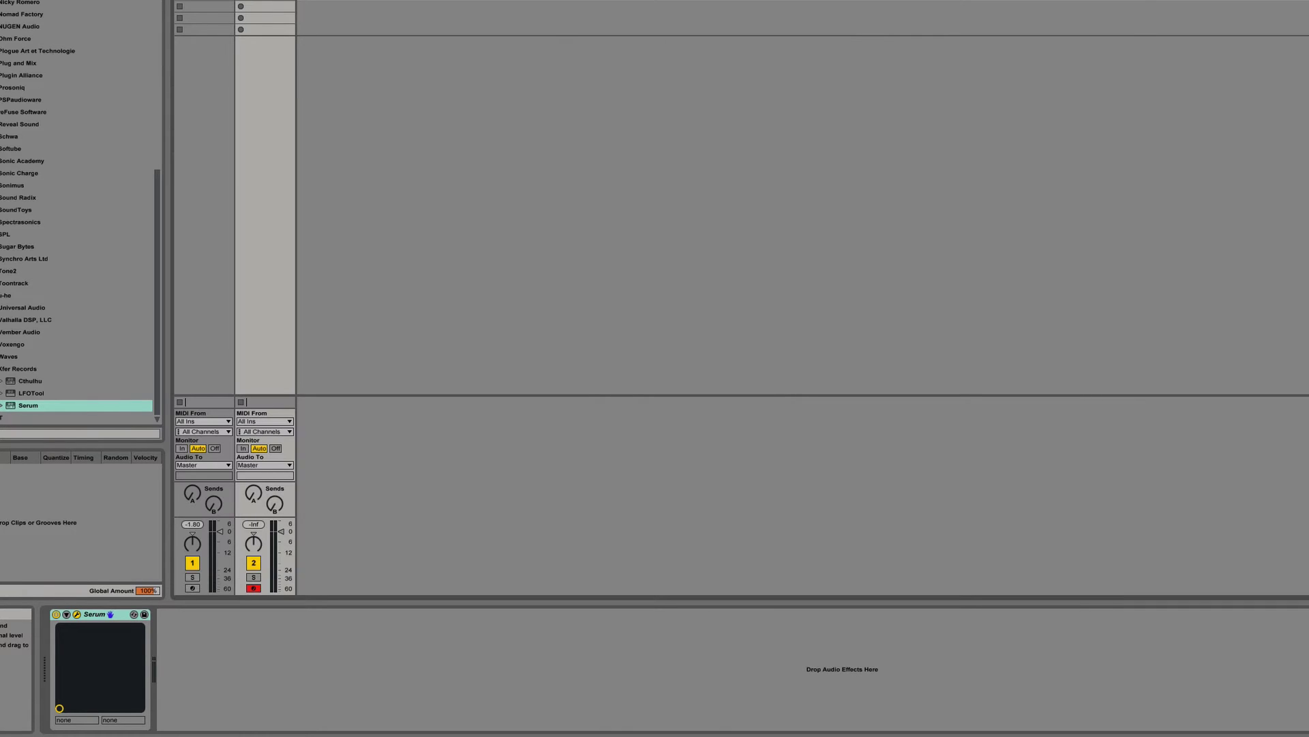
pyautogui.press('super+n')
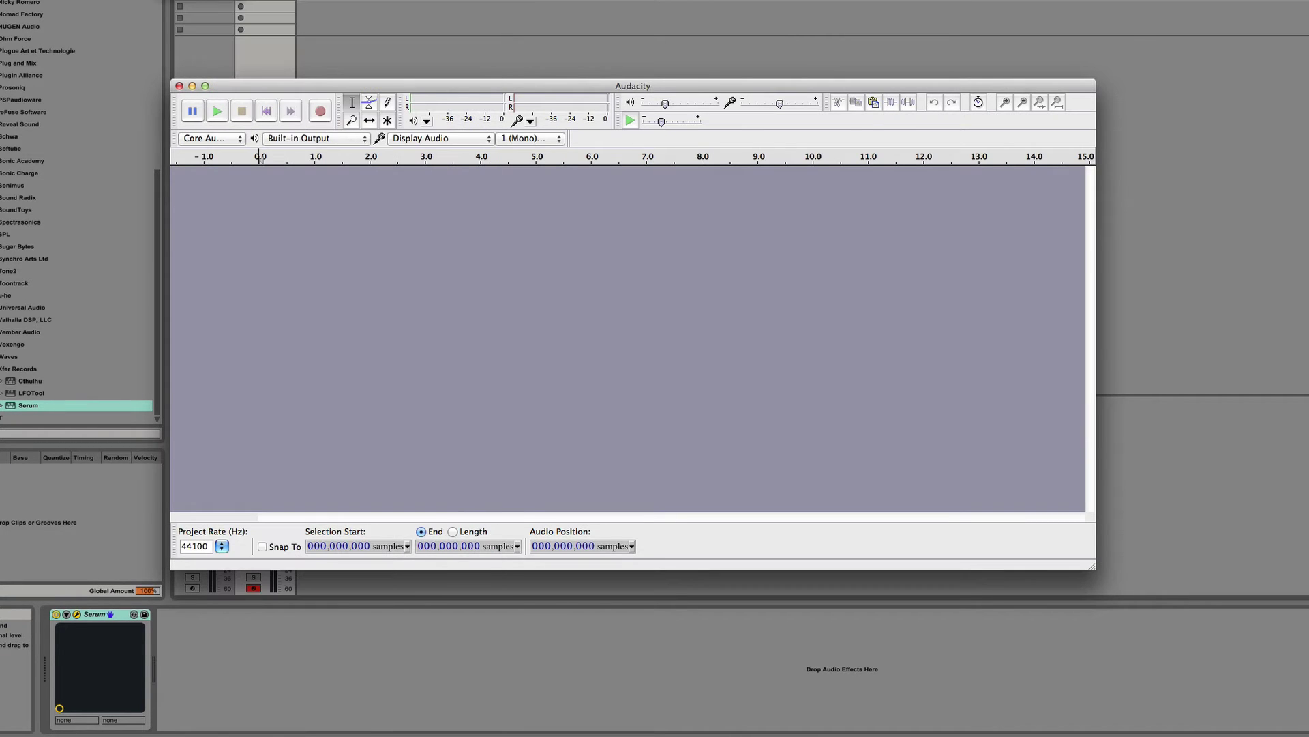
# Generate a 20 Hz sine tone with amplitude 0.8 and a duration of 2,048 samples.
pyautogui.click(660, 307)
pyautogui.press('BackSpace')
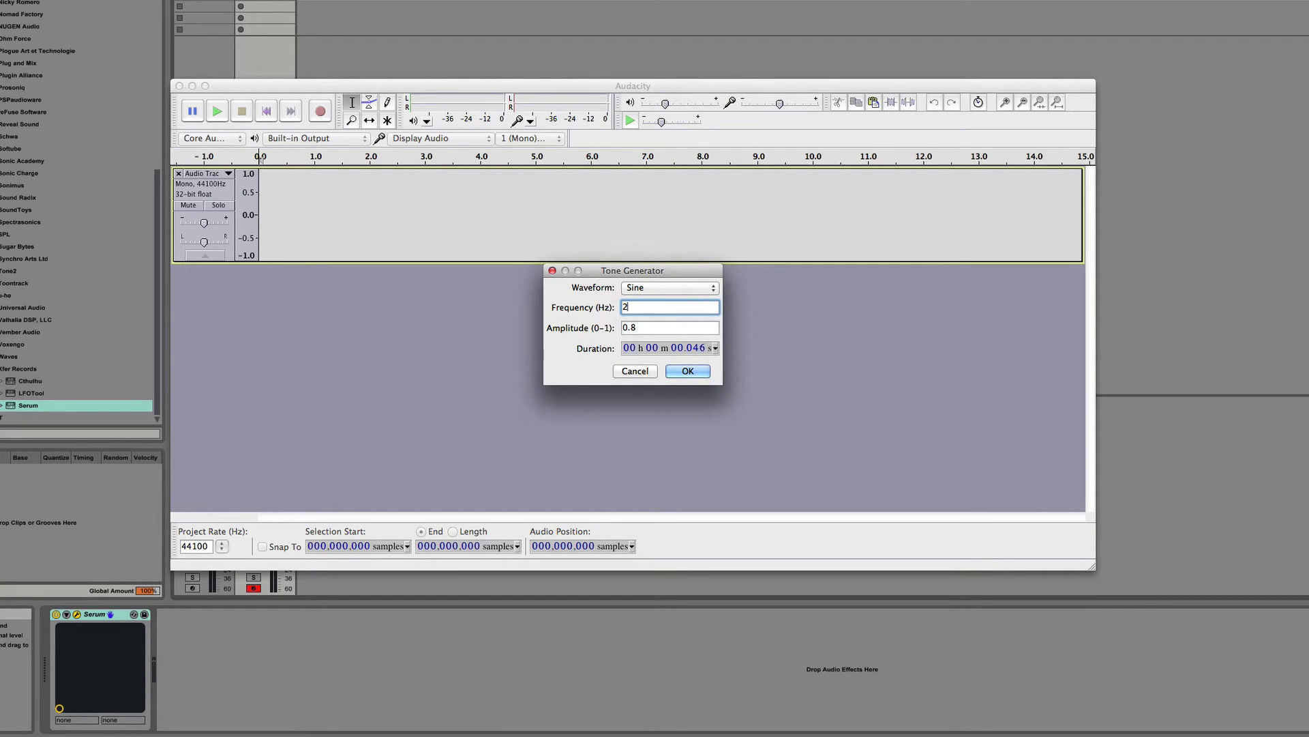
pyautogui.write('0')
pyautogui.click(712, 351)
pyautogui.click(715, 350)
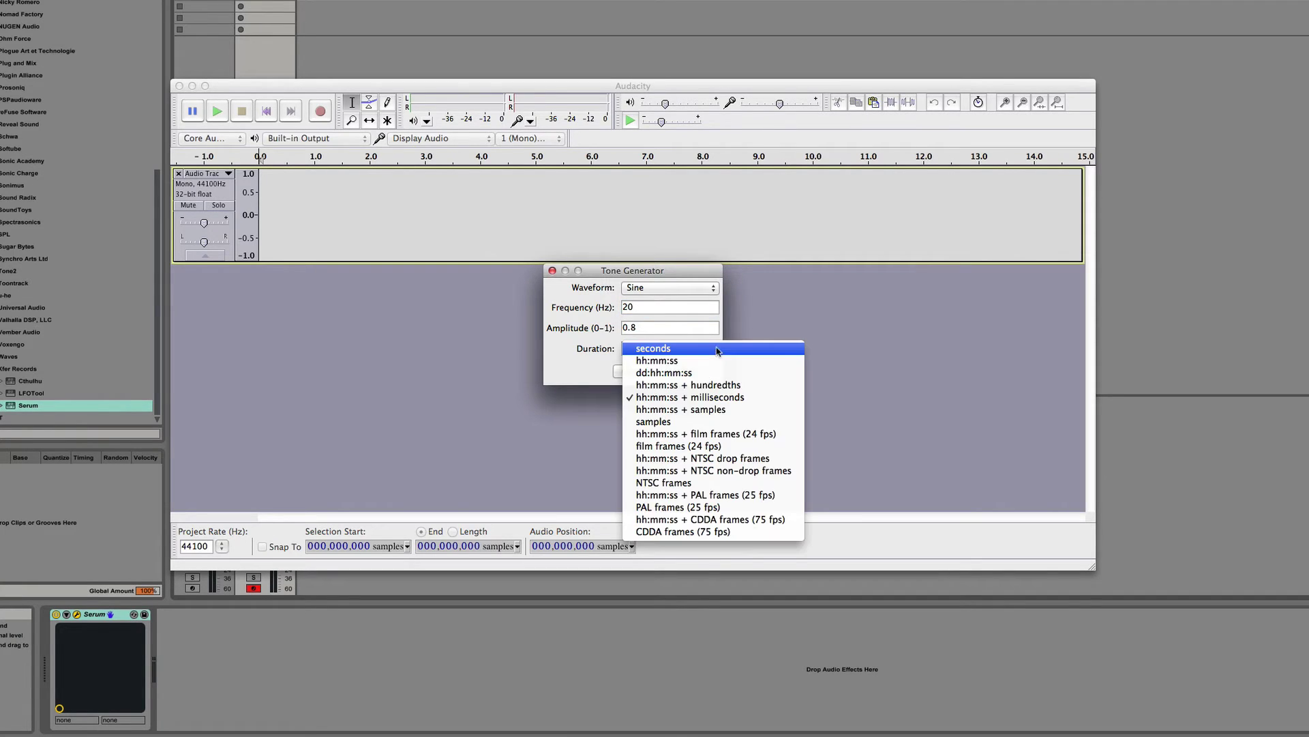
pyautogui.click(694, 411)
pyautogui.click(686, 352)
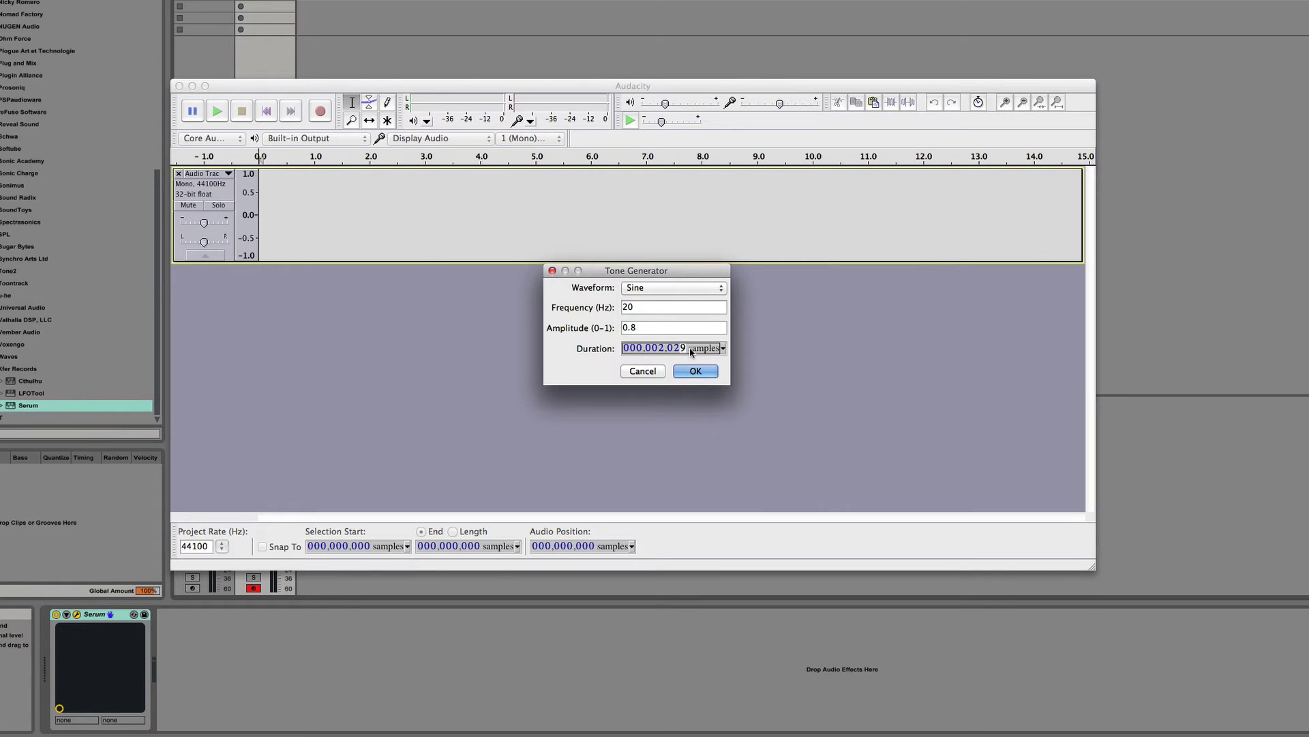
pyautogui.press('Left')
pyautogui.write('48')
pyautogui.click(696, 371)
# Generate a second 20 Hz sine tone on a new track with a duration of 2,200 samples.
pyautogui.click(788, 341)
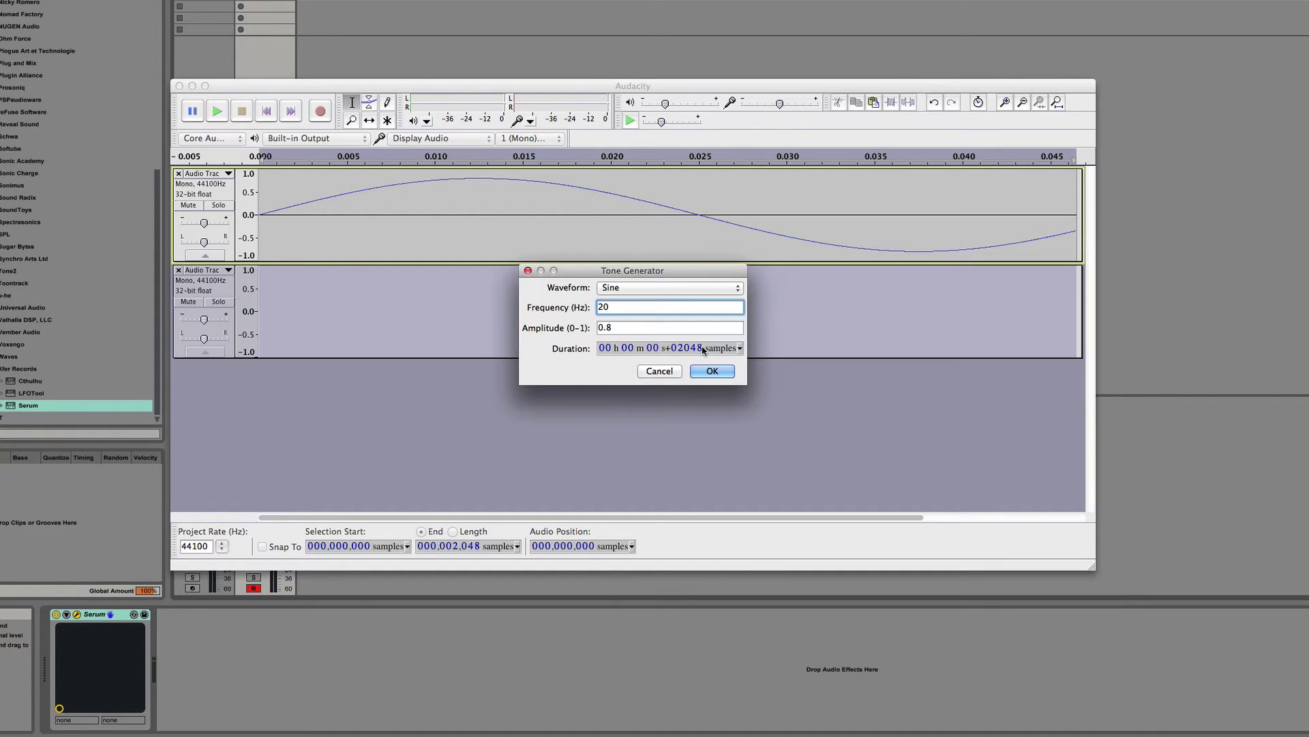
pyautogui.click(702, 349)
pyautogui.press('Left')
pyautogui.press('Left')
pyautogui.press('Left')
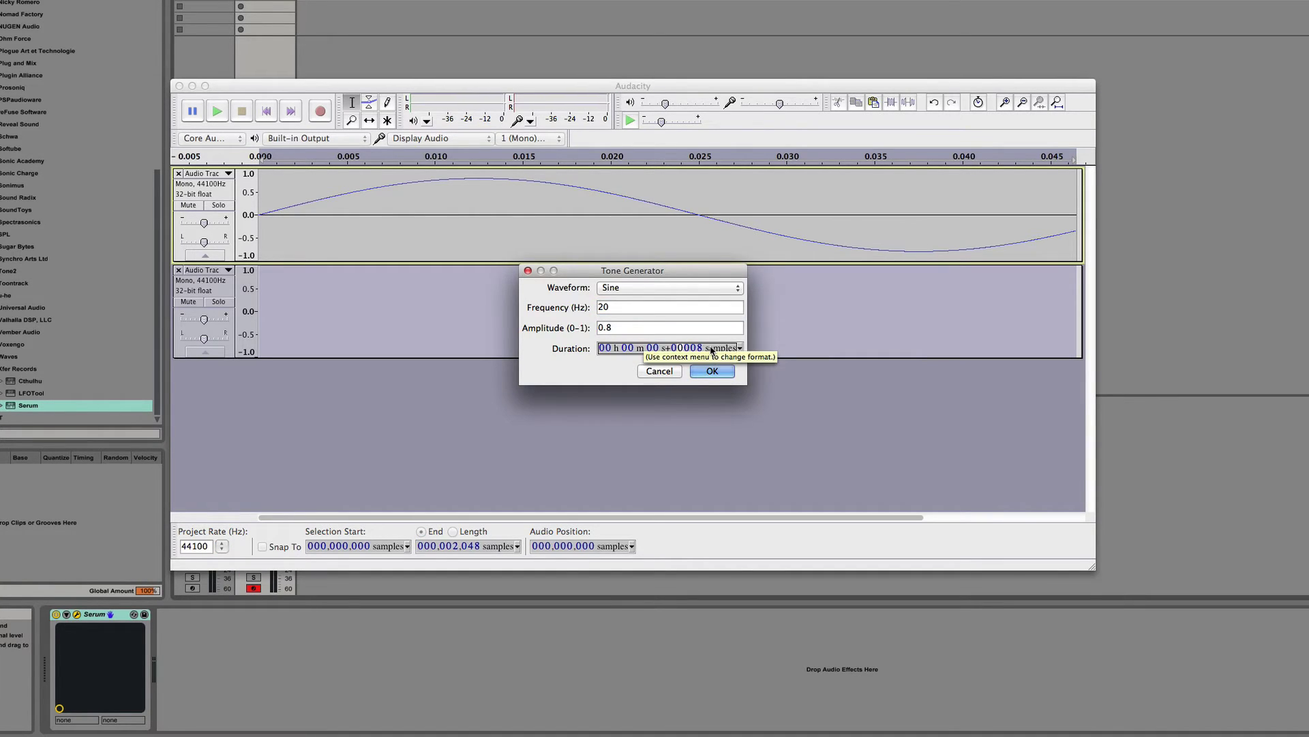
pyautogui.write('300')
pyautogui.write('22')
pyautogui.press('BackSpace')
pyautogui.press('BackSpace')
pyautogui.write('22')
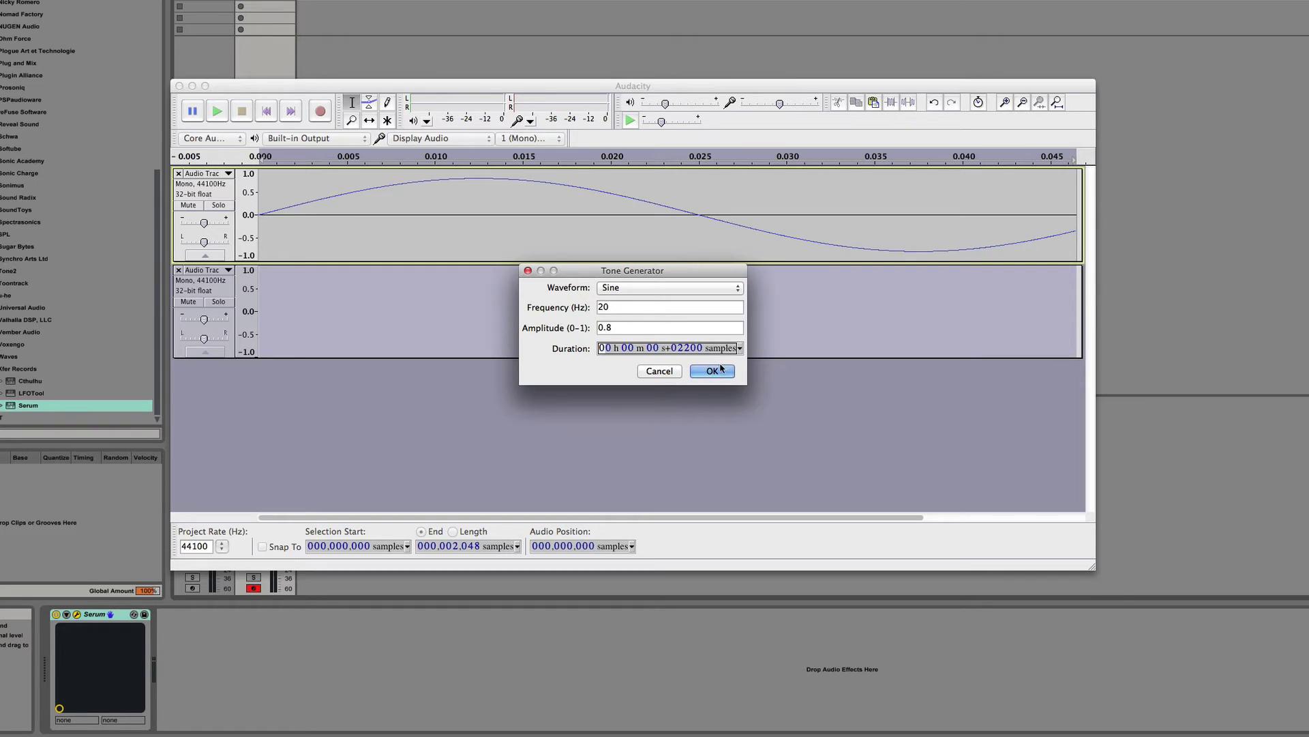
pyautogui.click(713, 371)
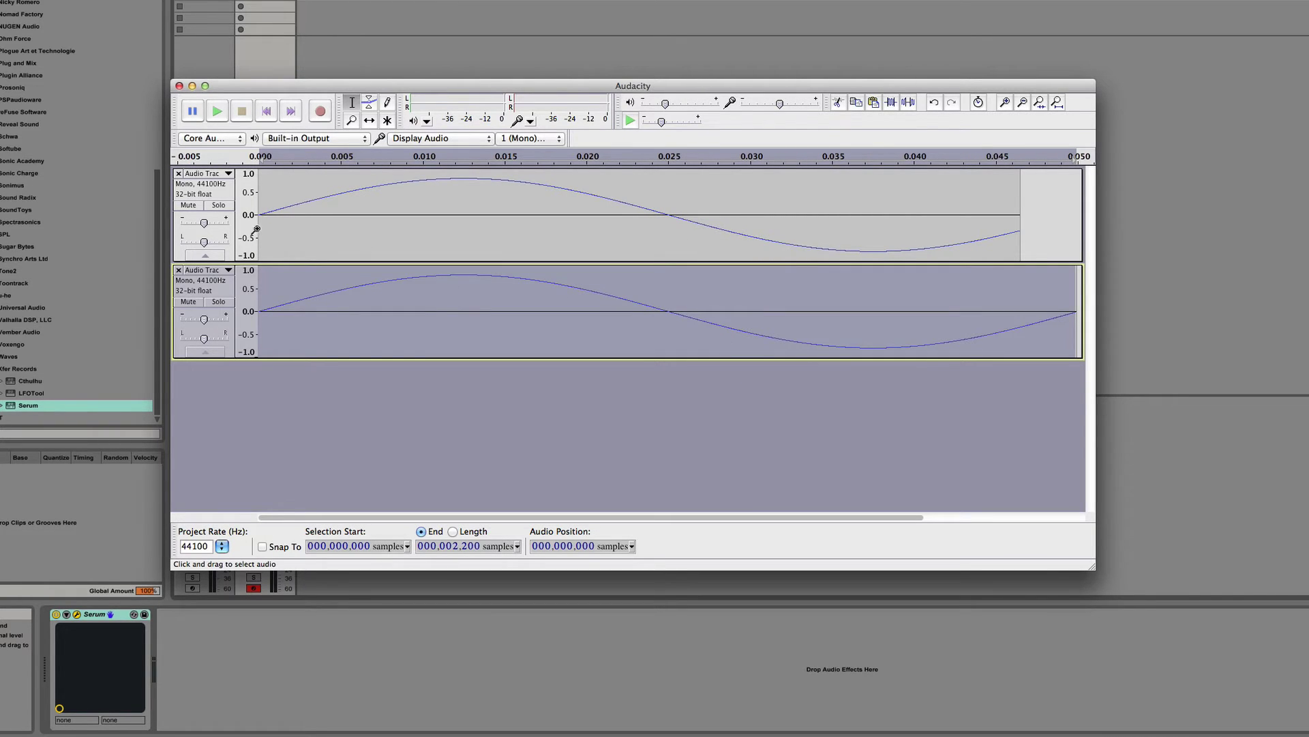
# Remove the upper, shorter sine track and place the cursor at sample 2,048 of the remaining track.
pyautogui.click(229, 223)
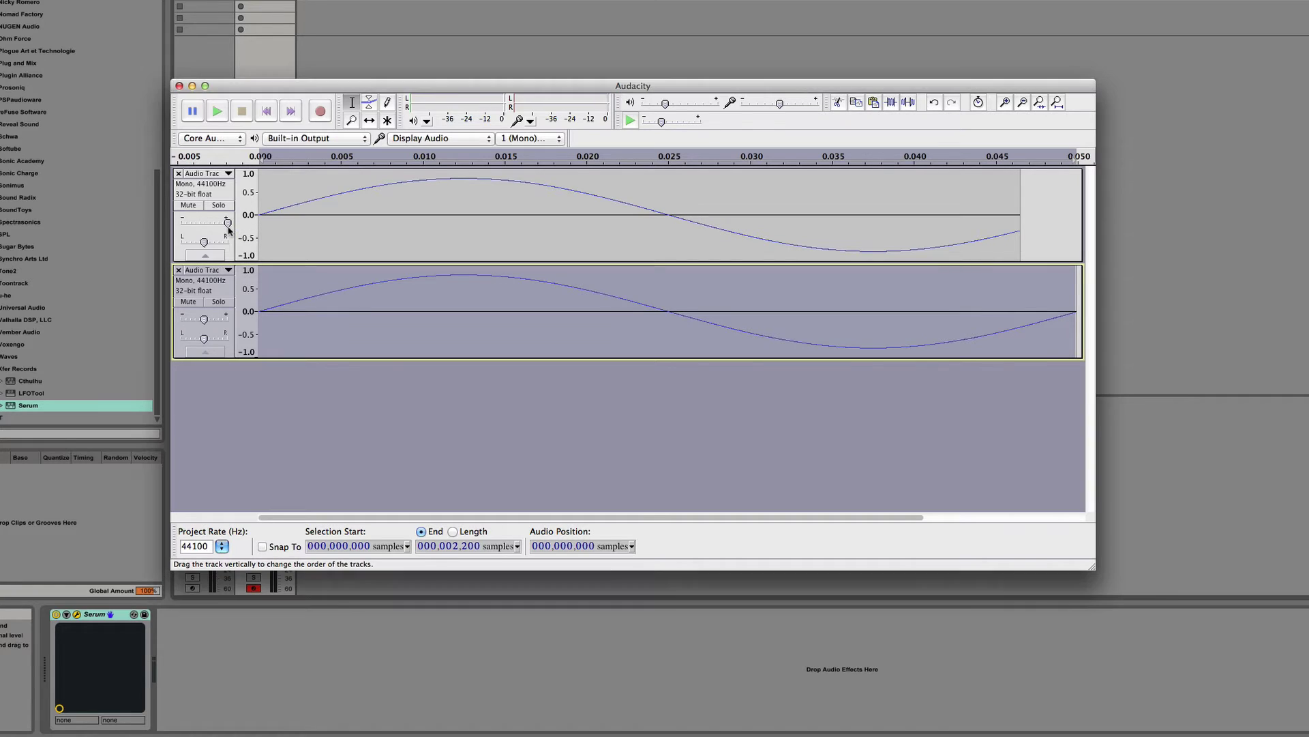
pyautogui.click(179, 173)
pyautogui.click(993, 235)
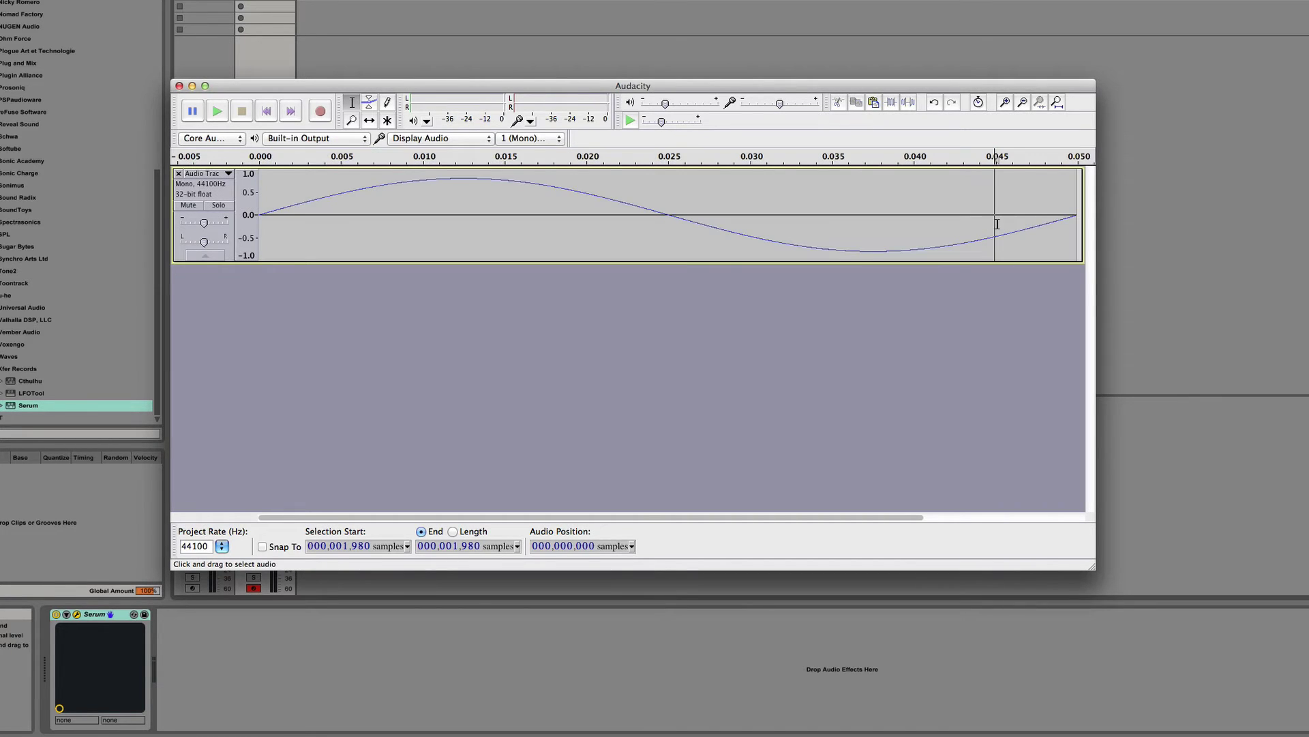
pyautogui.click(291, 110)
pyautogui.click(995, 232)
pyautogui.click(1020, 232)
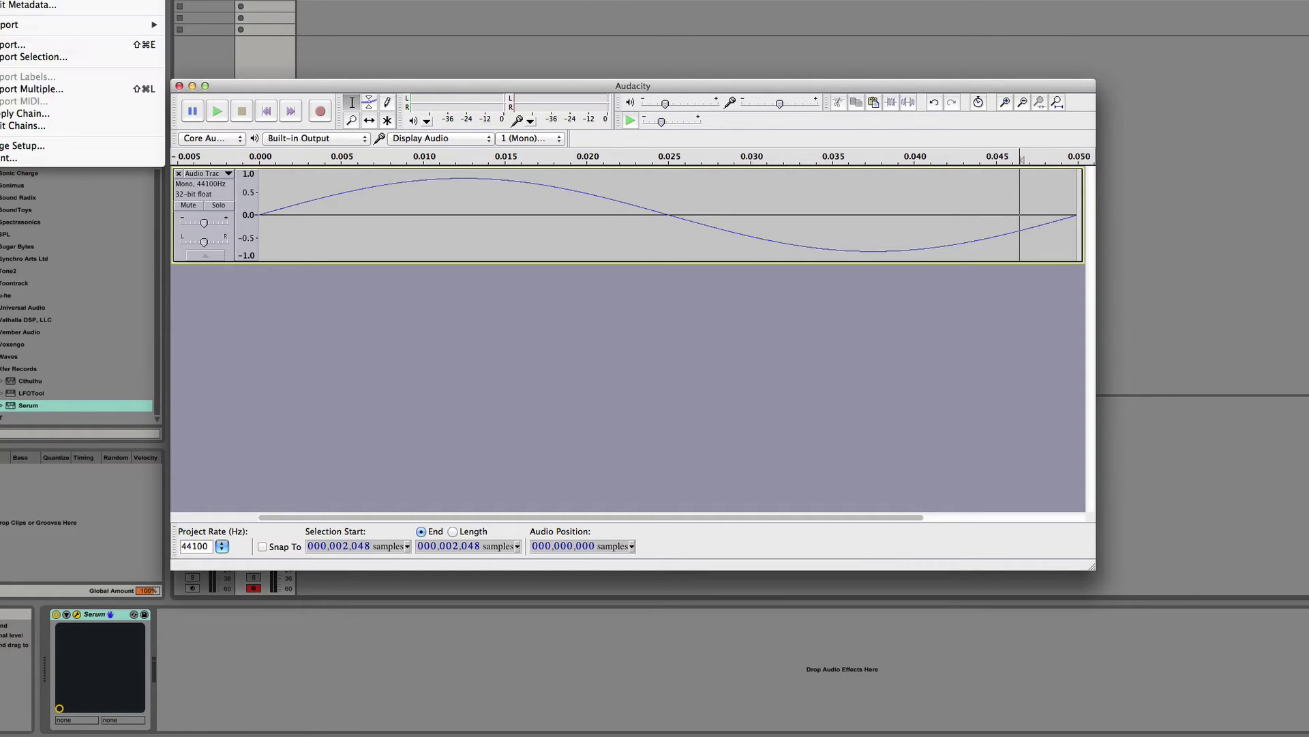
# Export the sine wave to the Desktop as a 16-bit PCM WAV named serumtest3.
pyautogui.click(45, 52)
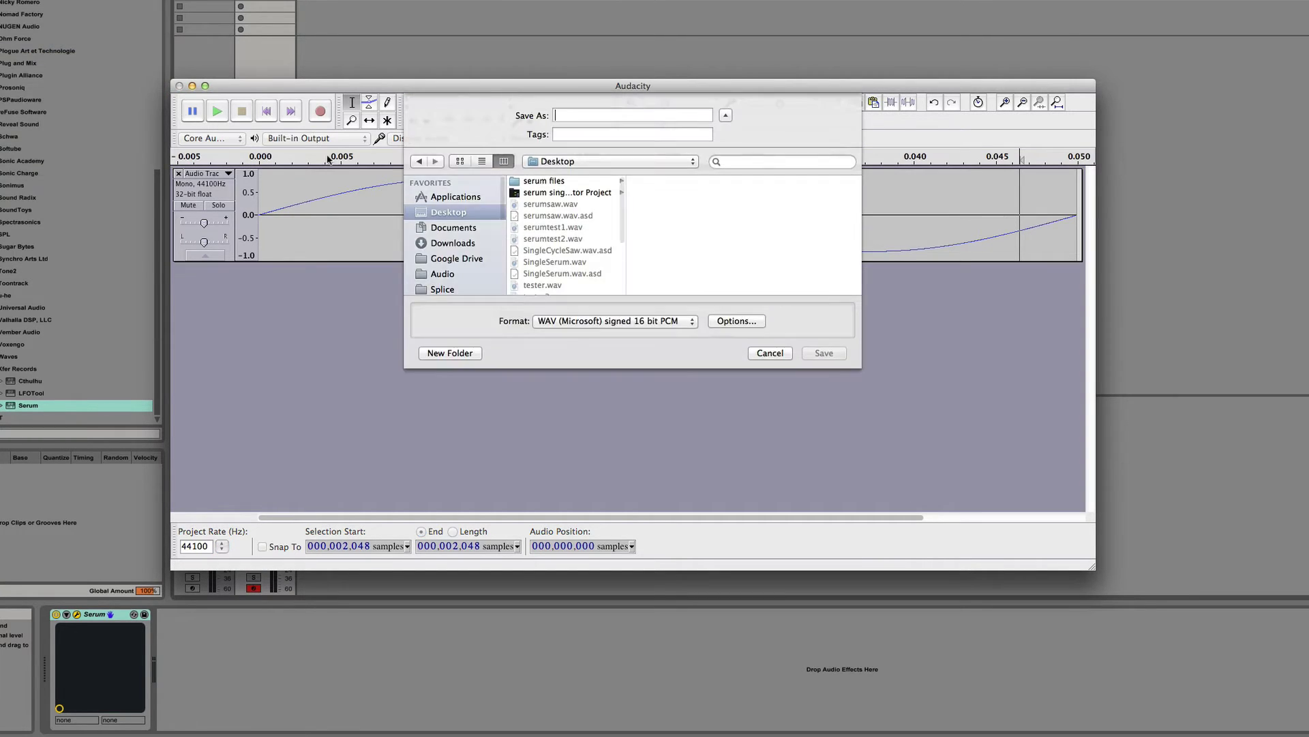
pyautogui.write('serumtest3')
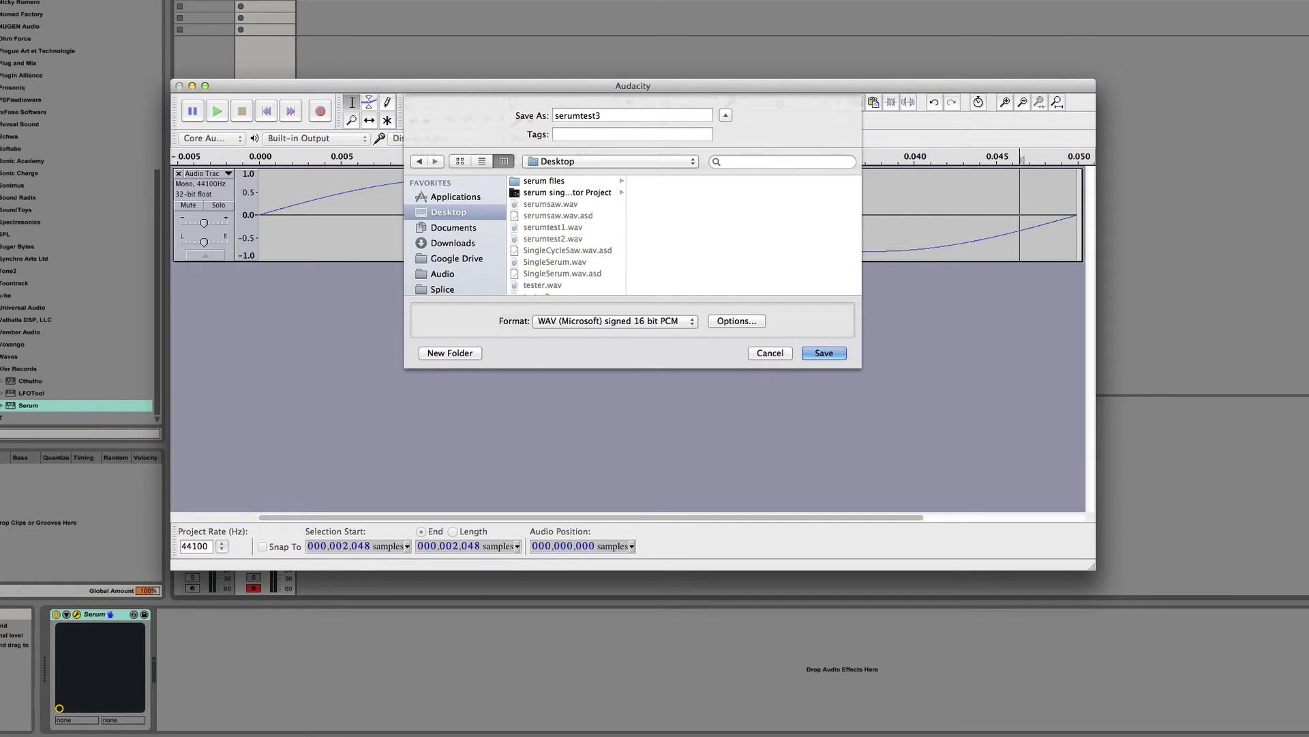
pyautogui.press('Return')
pyautogui.click(826, 546)
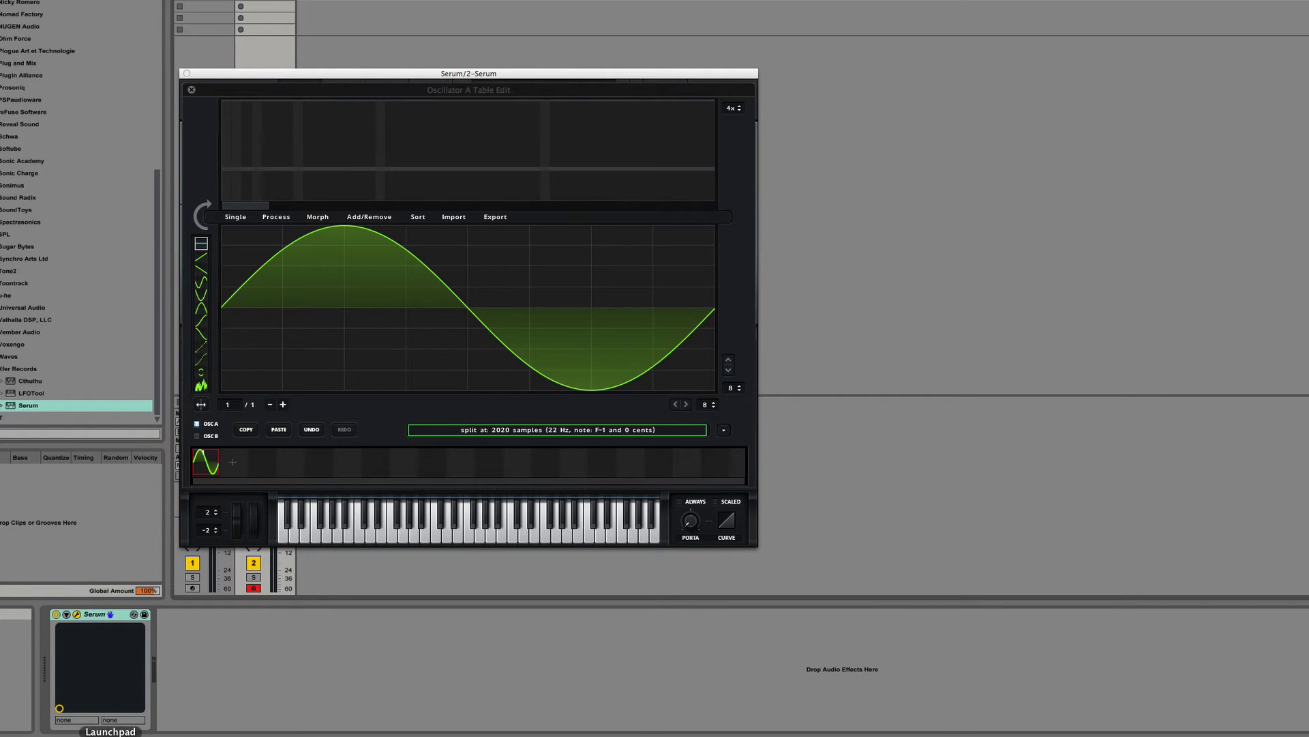
# Switch to Serum and import serumtest3.wav from the Desktop as the second wavetable frame.
pyautogui.click(72, 735)
pyautogui.click(1143, 438)
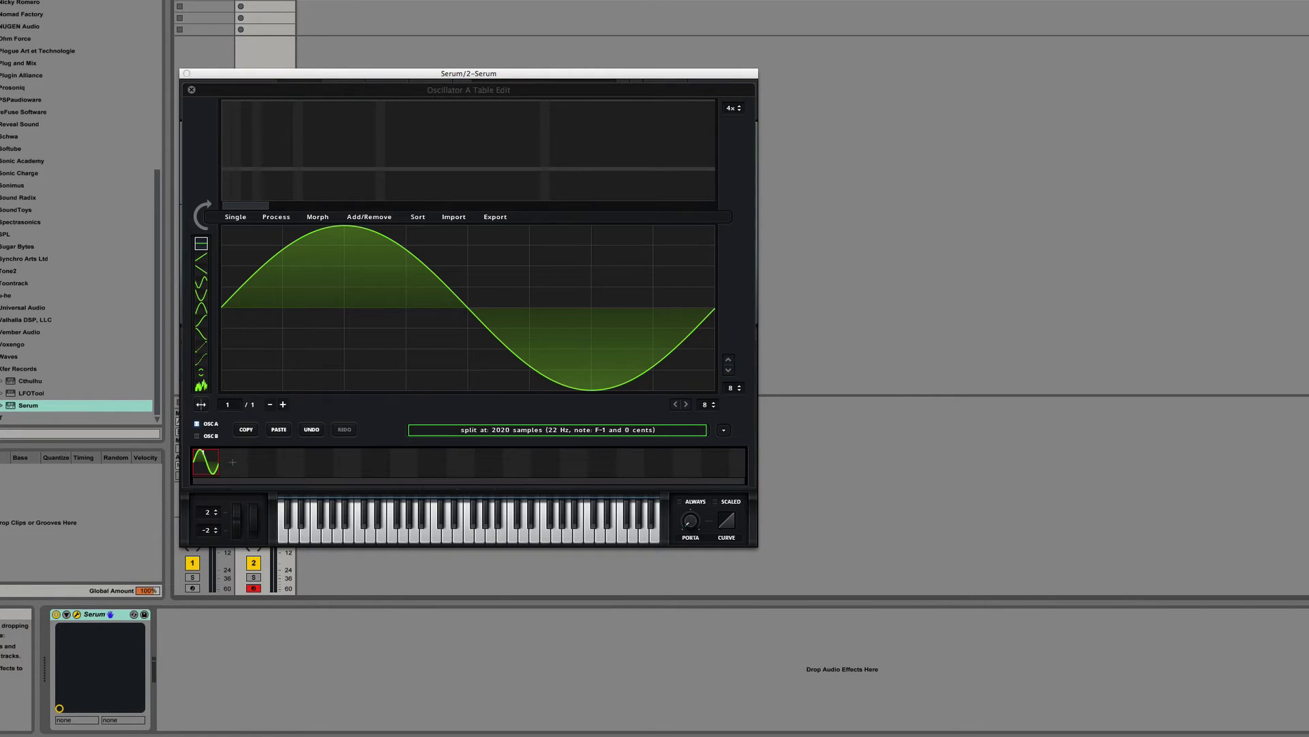
pyautogui.press('super+Tab')
pyautogui.press('super+Tab')
pyautogui.click(233, 462)
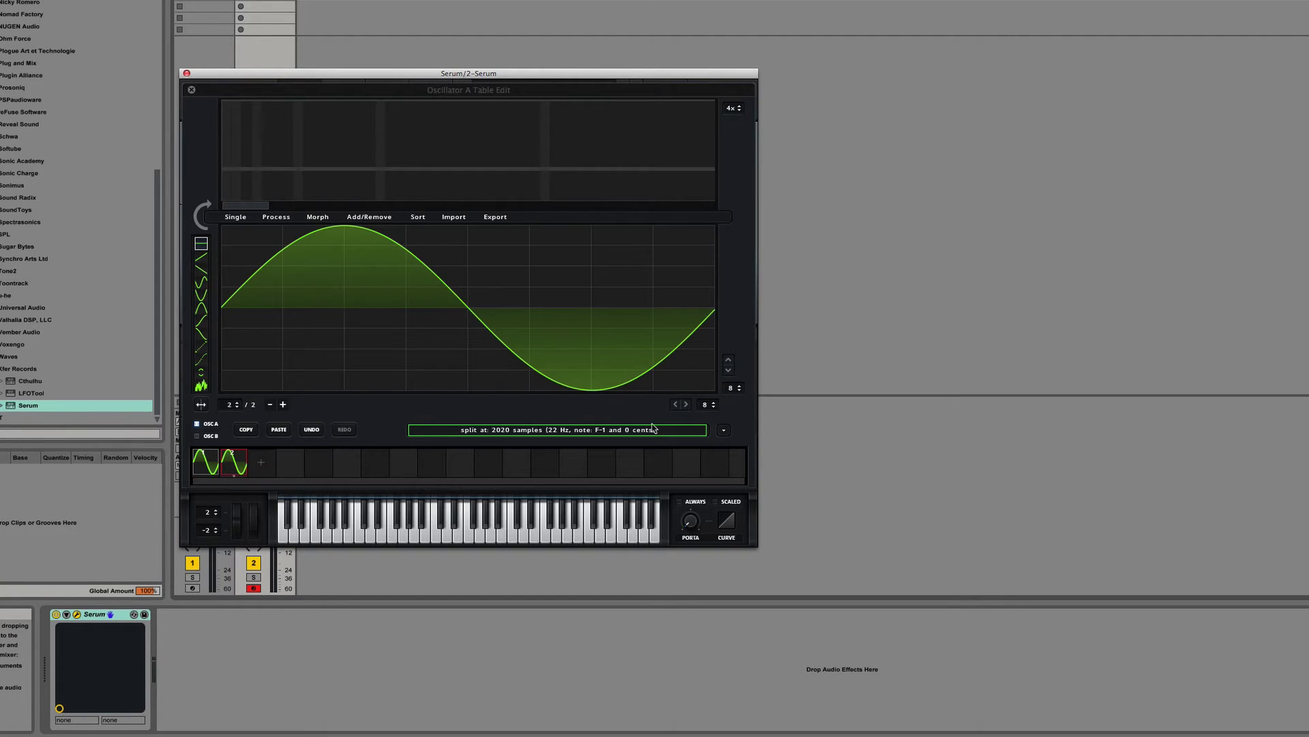
# Try to clear the 2020-sample split setting from the wavetable formula.
pyautogui.click(579, 431)
pyautogui.press('BackSpace')
pyautogui.press('Return')
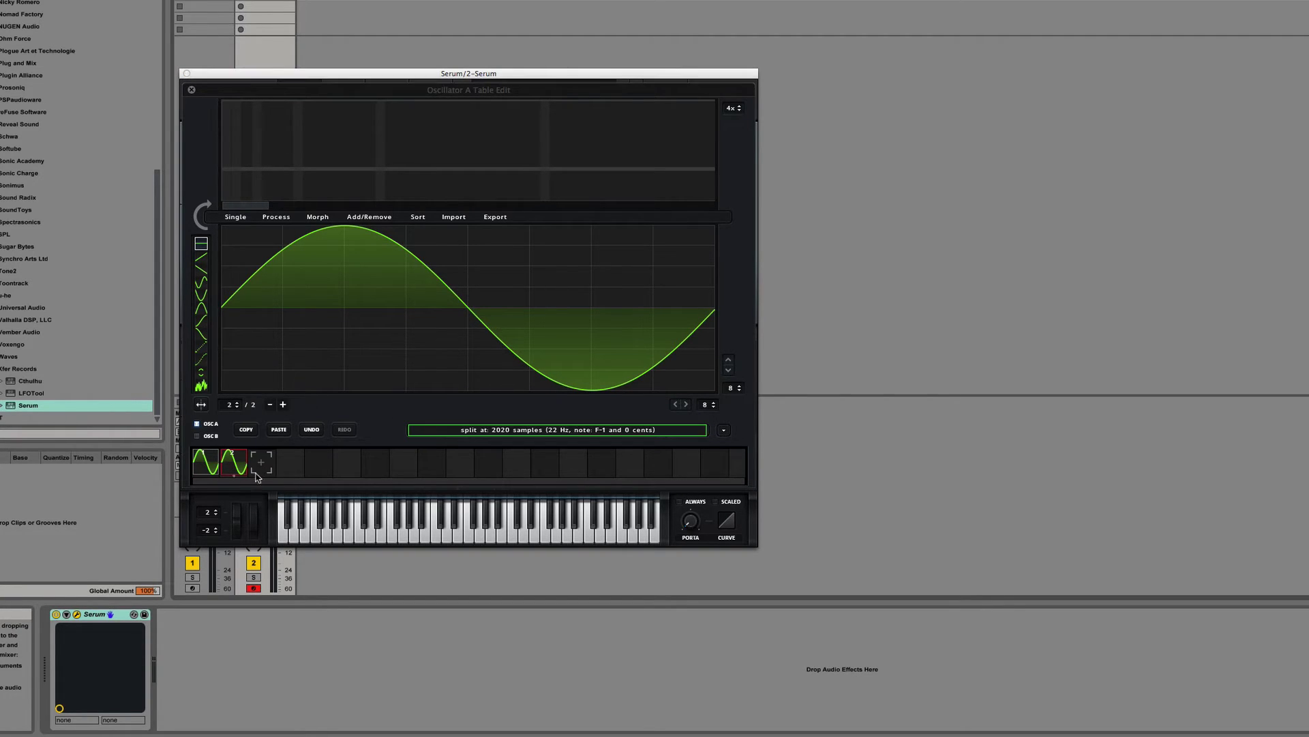
# Reset the wavetable with Init All (default) and import serumtest3.wav from the Desktop as the second frame.
pyautogui.click(369, 217)
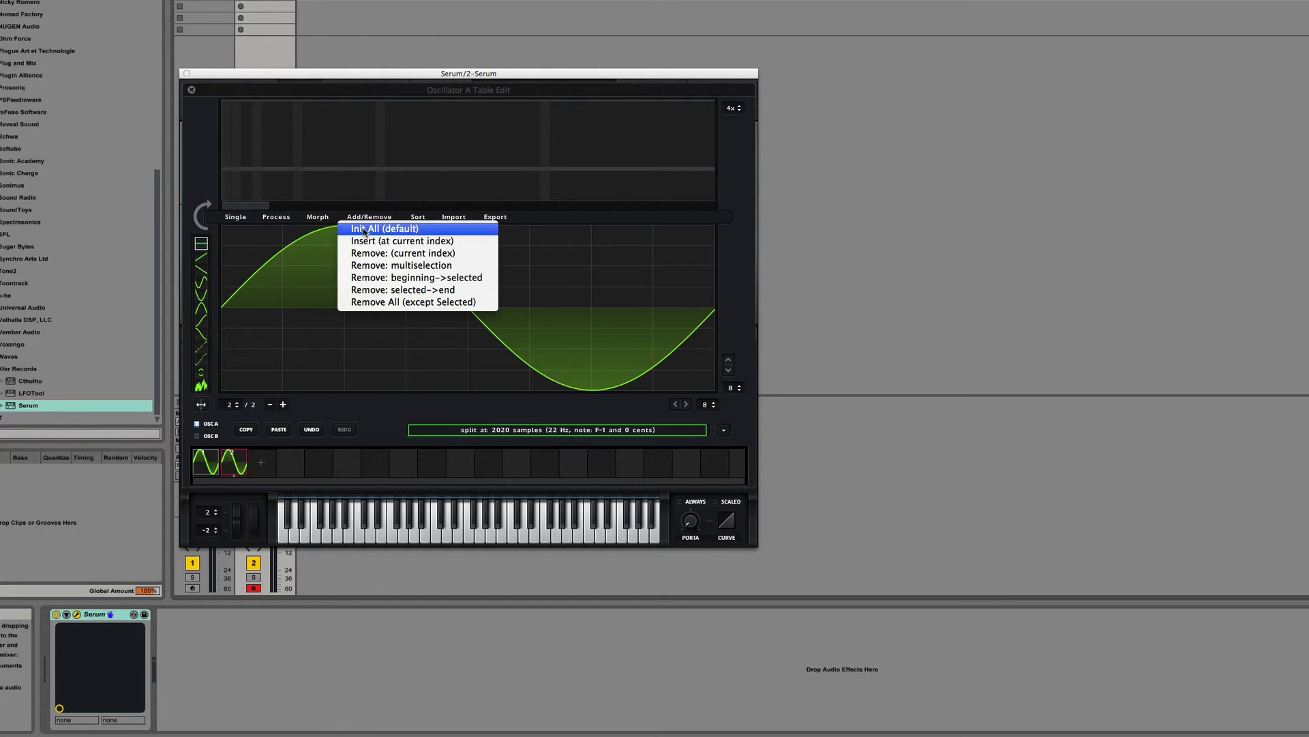
pyautogui.click(364, 229)
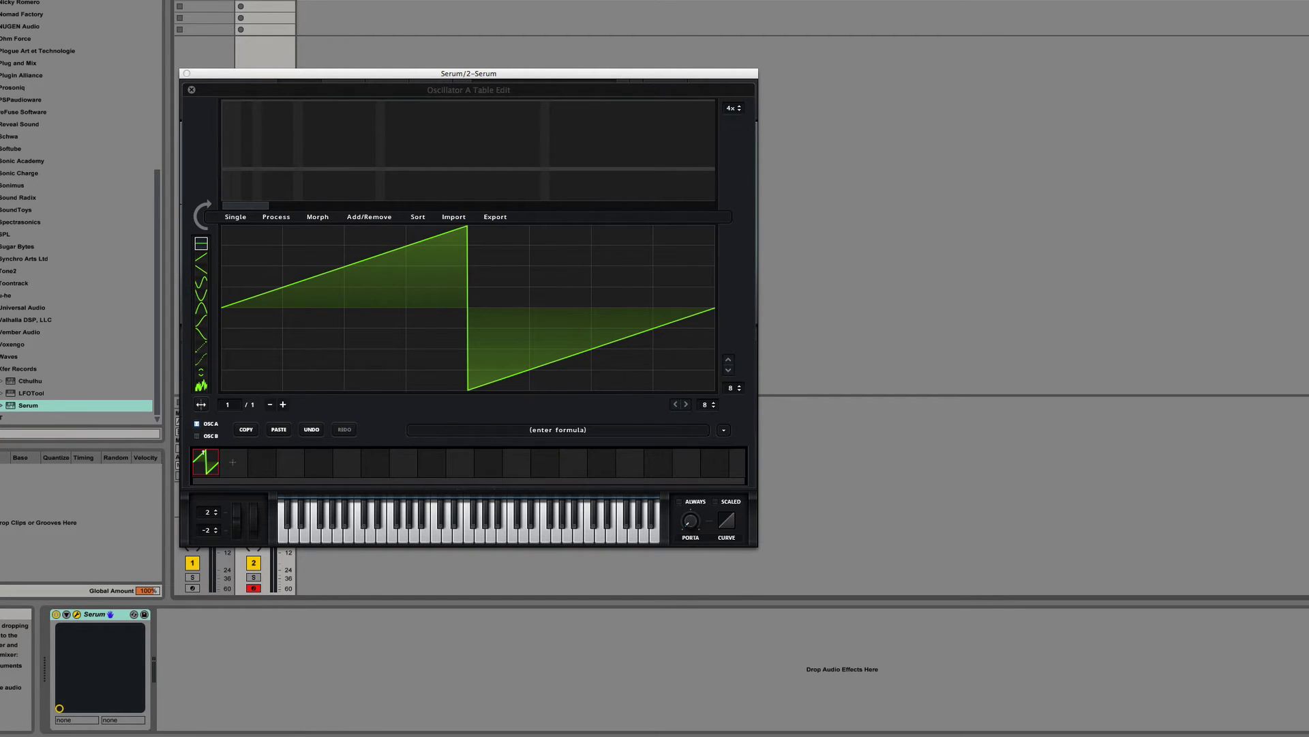
pyautogui.moveTo(487, 419); pyautogui.dragTo(234, 461)
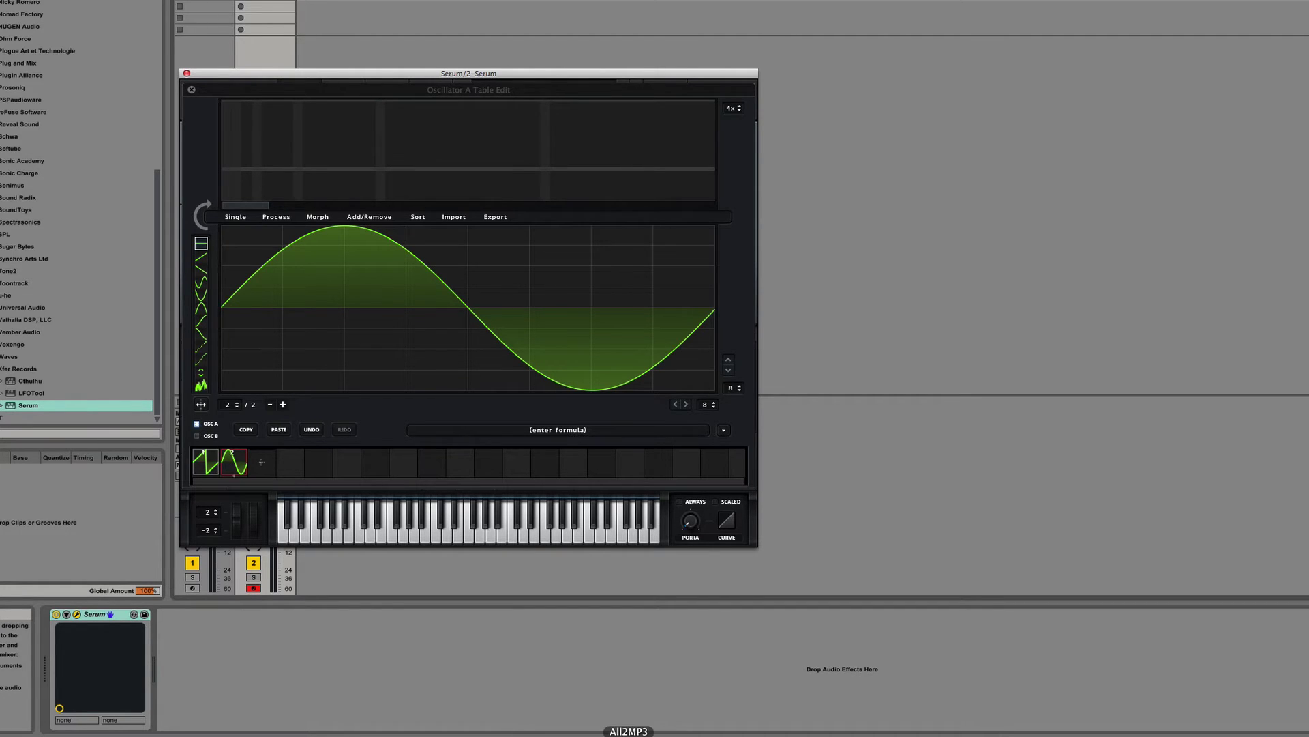
pyautogui.click(548, 733)
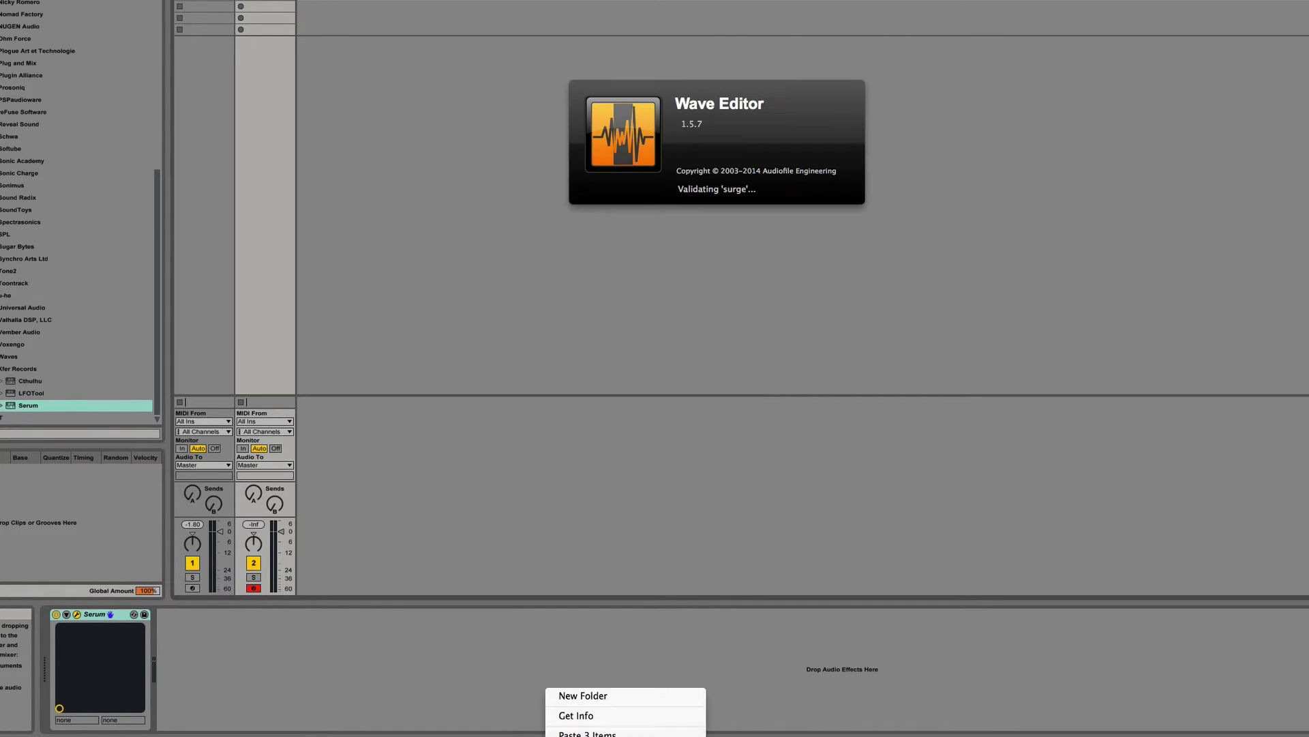
pyautogui.rightClick(548, 732)
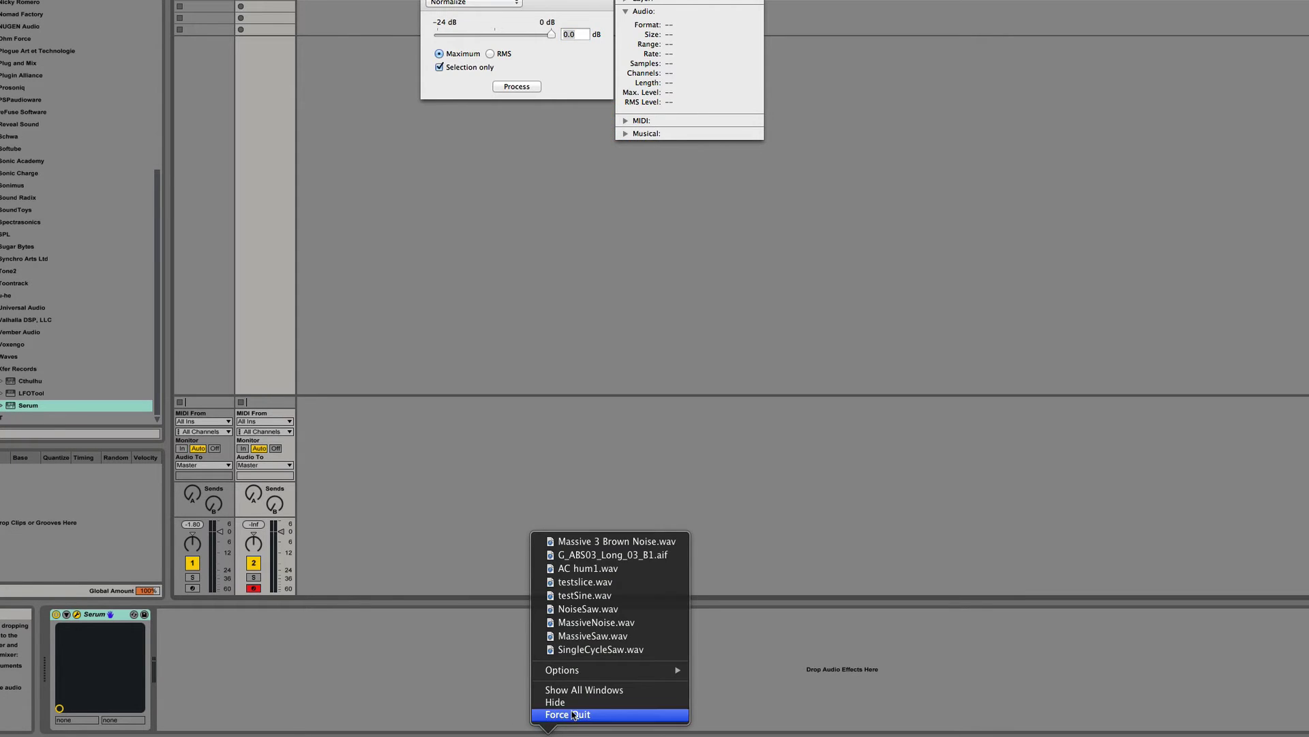
pyautogui.click(568, 714)
# Switch to Audacity and try to generate a 20 Hz sine tone lasting 2400 samples at 0.8 amplitude in the existing project.
pyautogui.click(1005, 732)
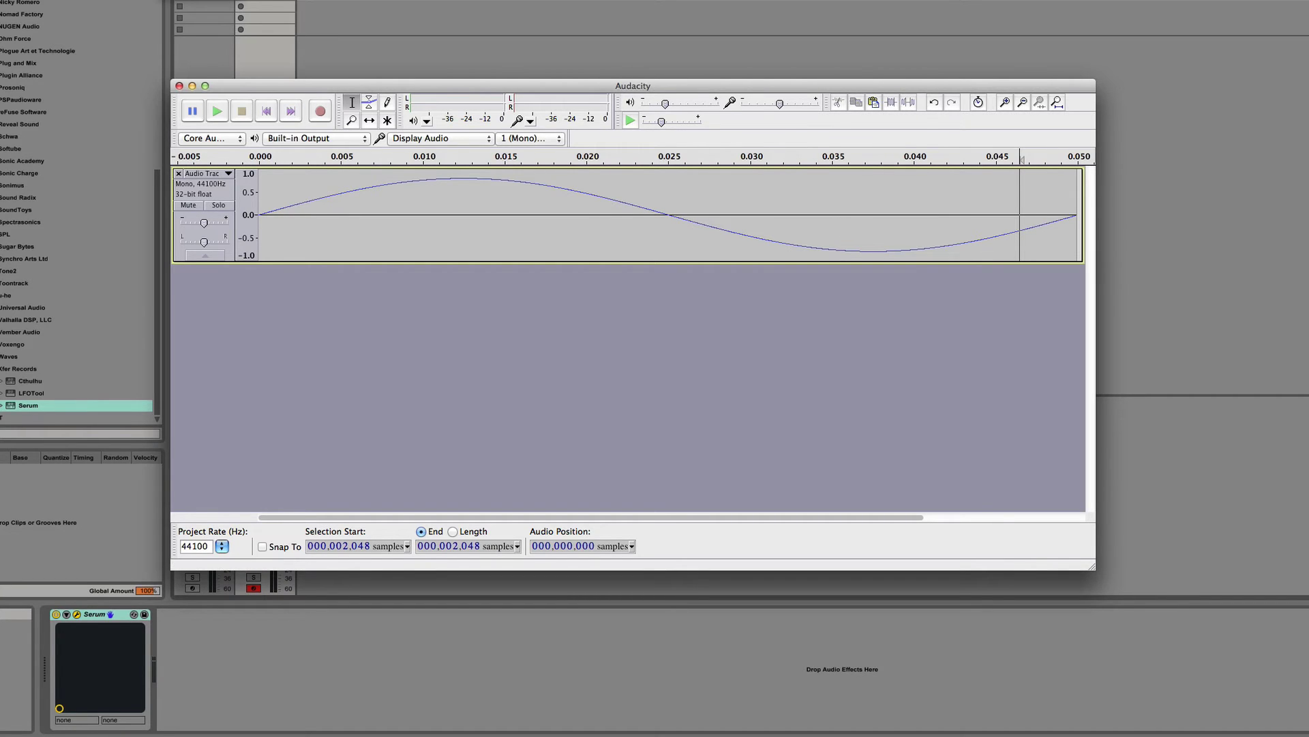
pyautogui.click(712, 346)
pyautogui.click(689, 421)
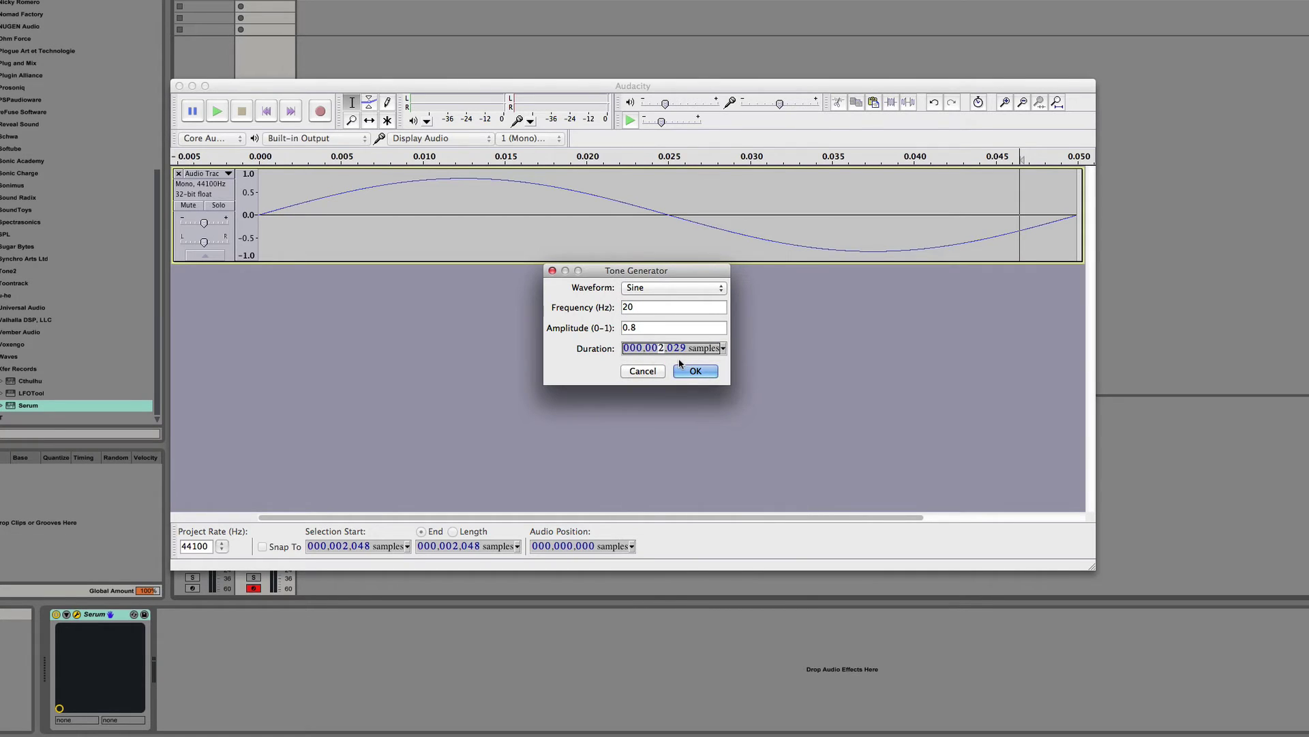
pyautogui.write('2400')
pyautogui.click(692, 370)
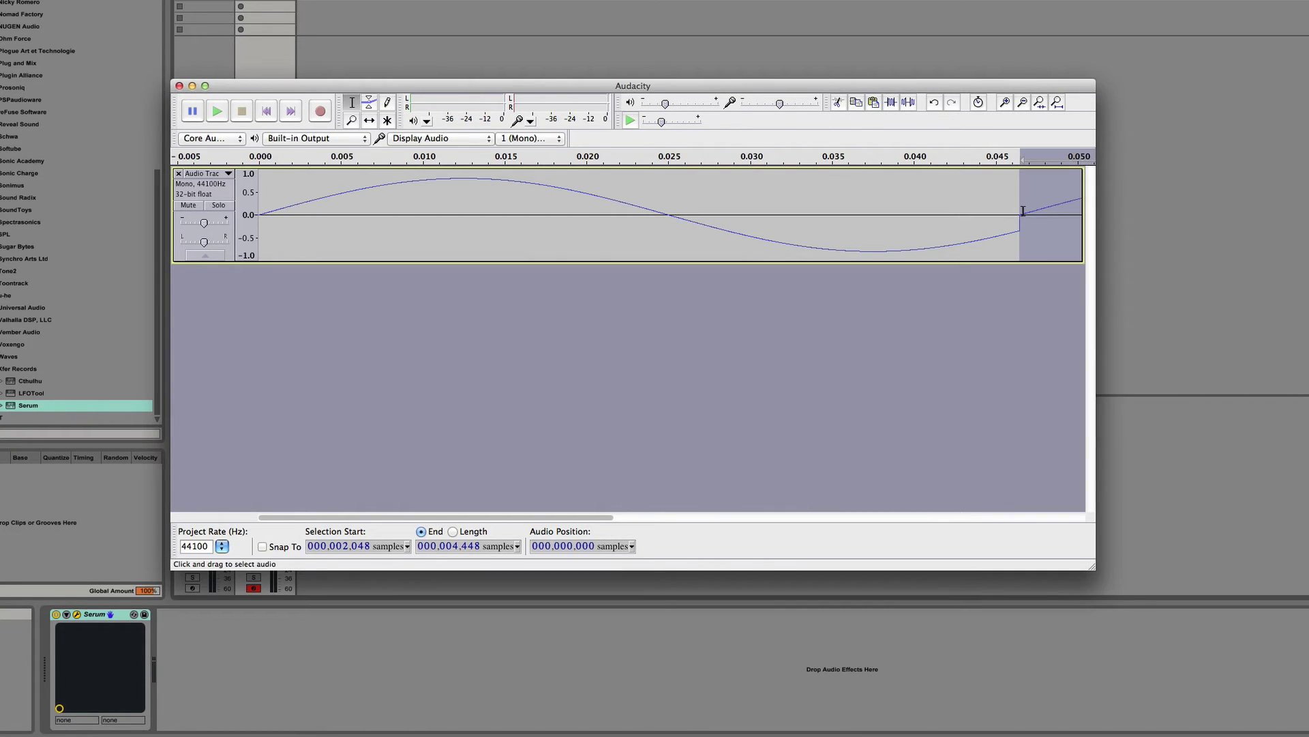
# Close the current Audacity project without saving it and start a new empty project.
pyautogui.press('super+w')
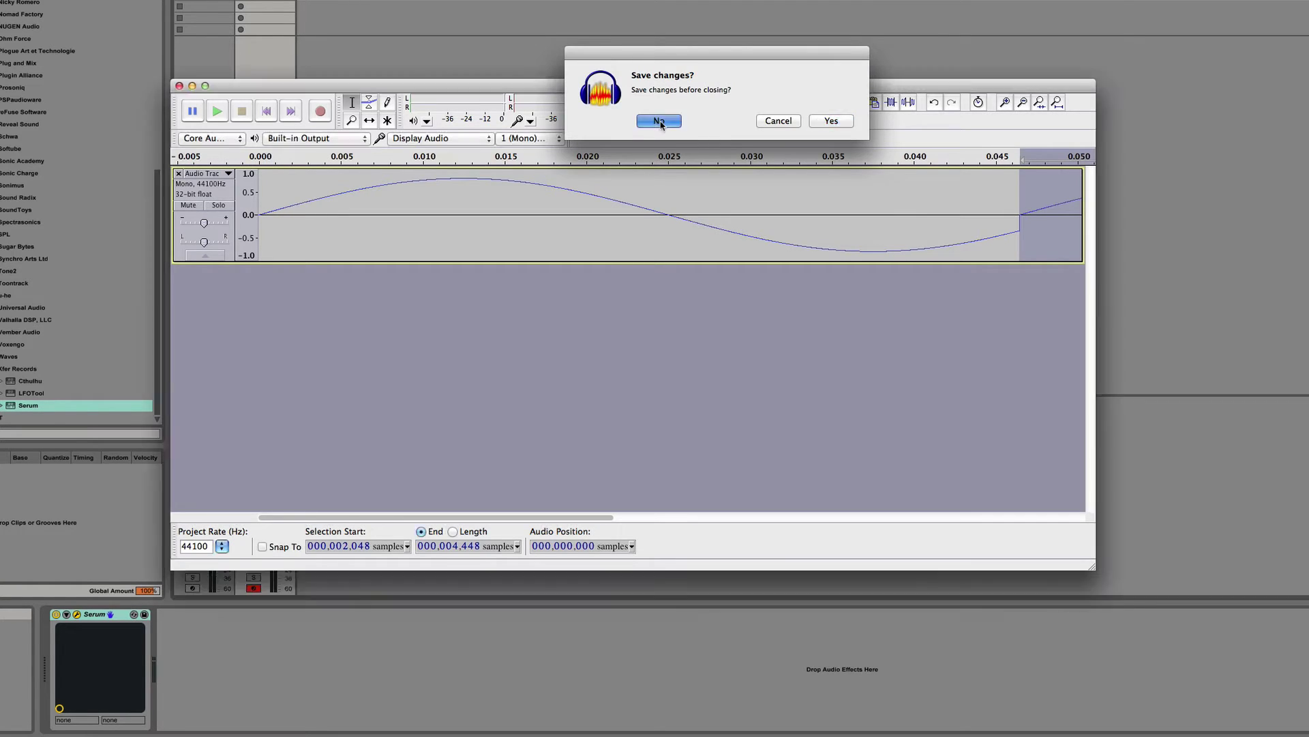
pyautogui.click(657, 123)
pyautogui.press('super+n')
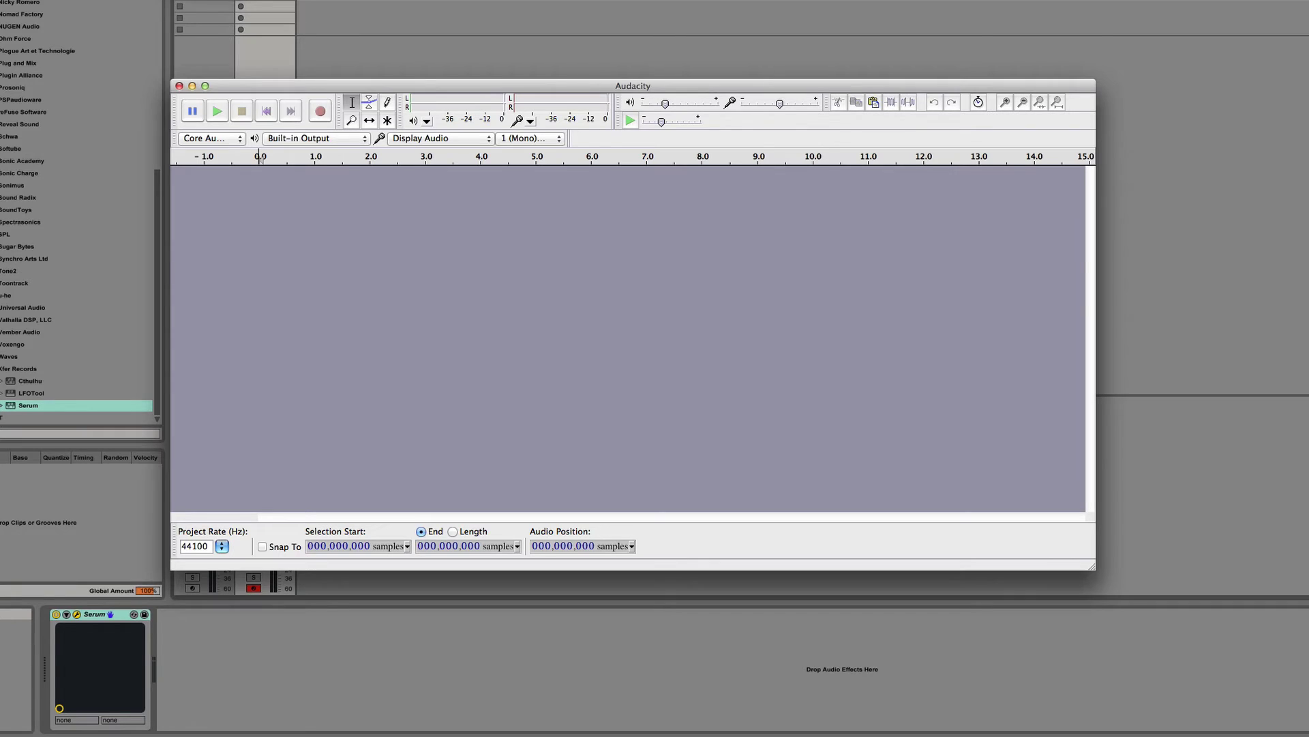
# Generate a 20 Hz sine tone with 0.8 amplitude and a duration of 2400 samples.
pyautogui.click(716, 350)
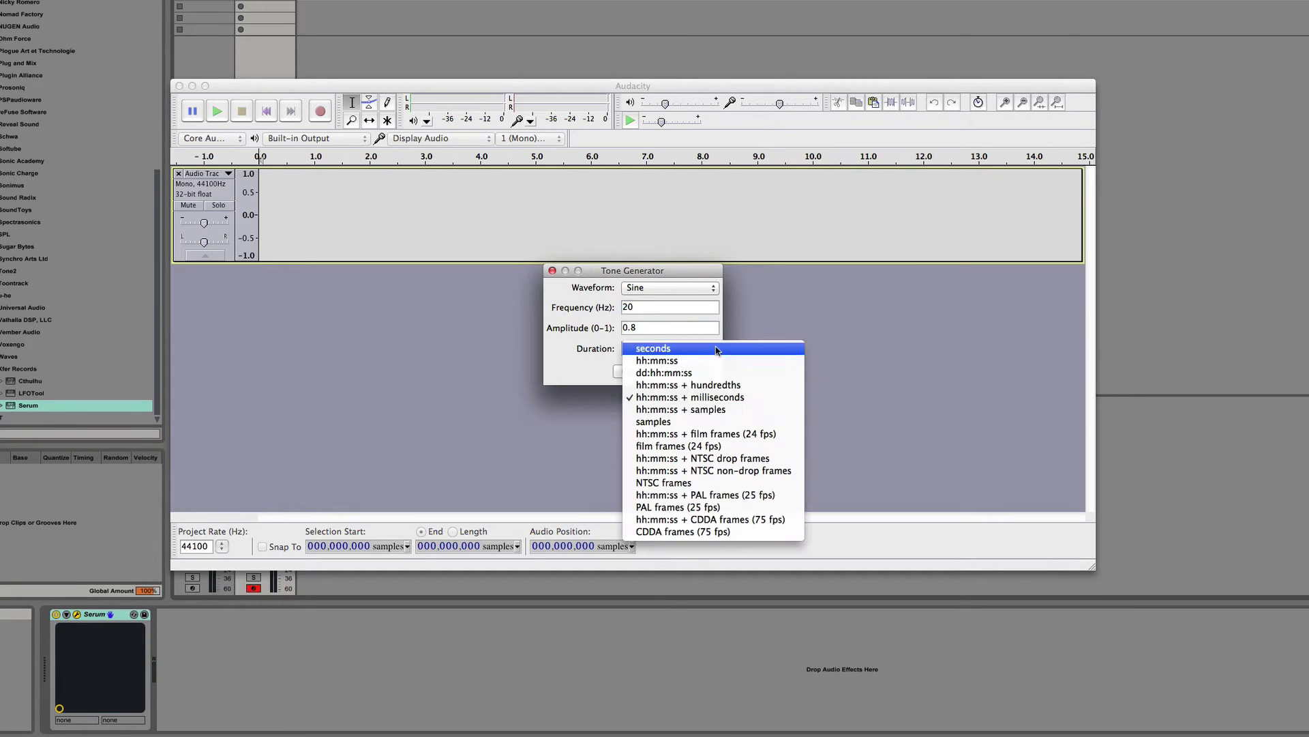
pyautogui.click(689, 422)
pyautogui.press('BackSpace')
pyautogui.press('BackSpace')
pyautogui.write('400 samples')
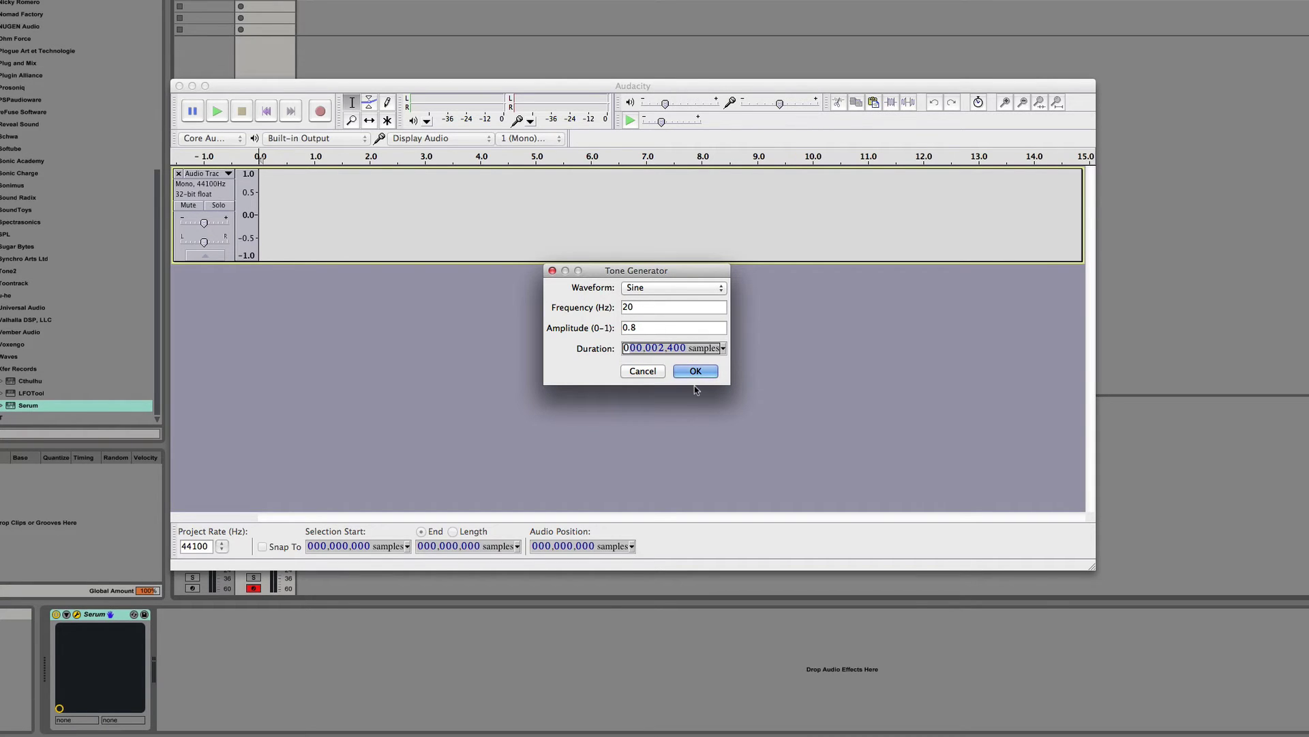
pyautogui.click(704, 373)
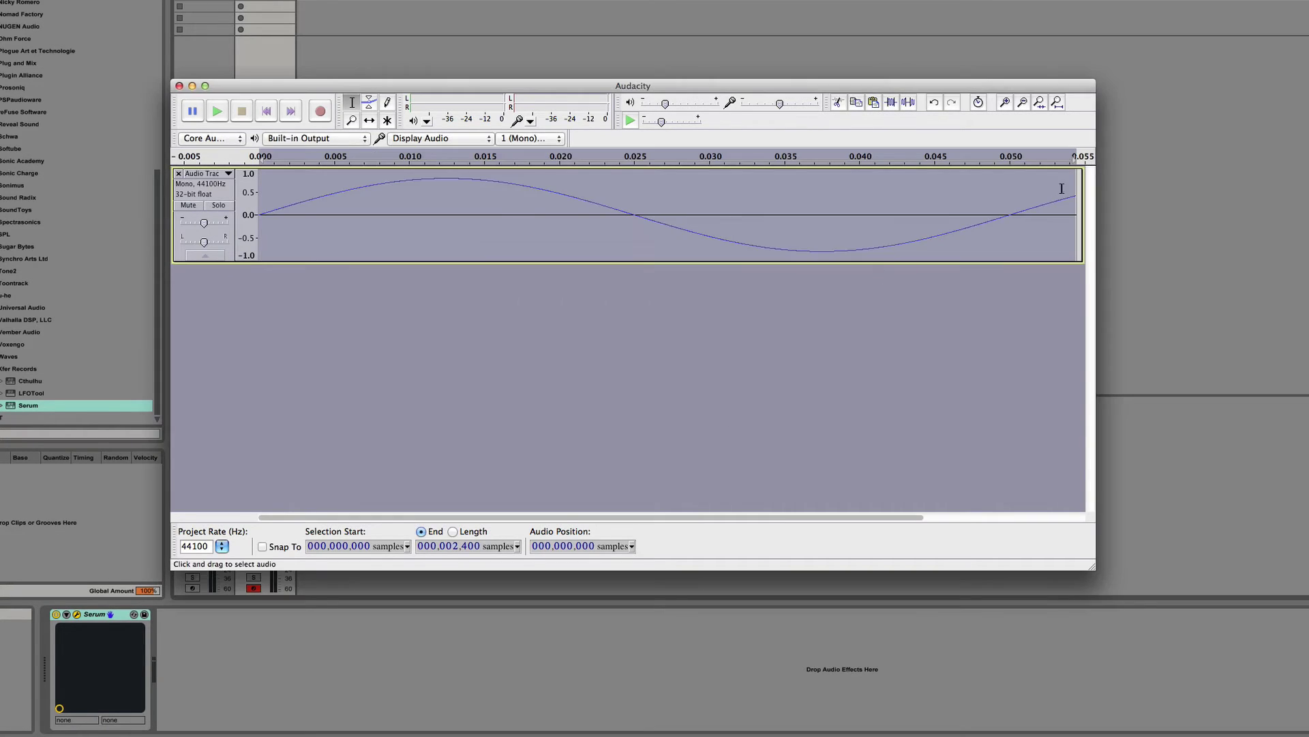
# Export the 2400-sample tone to the Desktop as a 16-bit PCM WAV, replacing serumtest3.wav.
pyautogui.click(1010, 223)
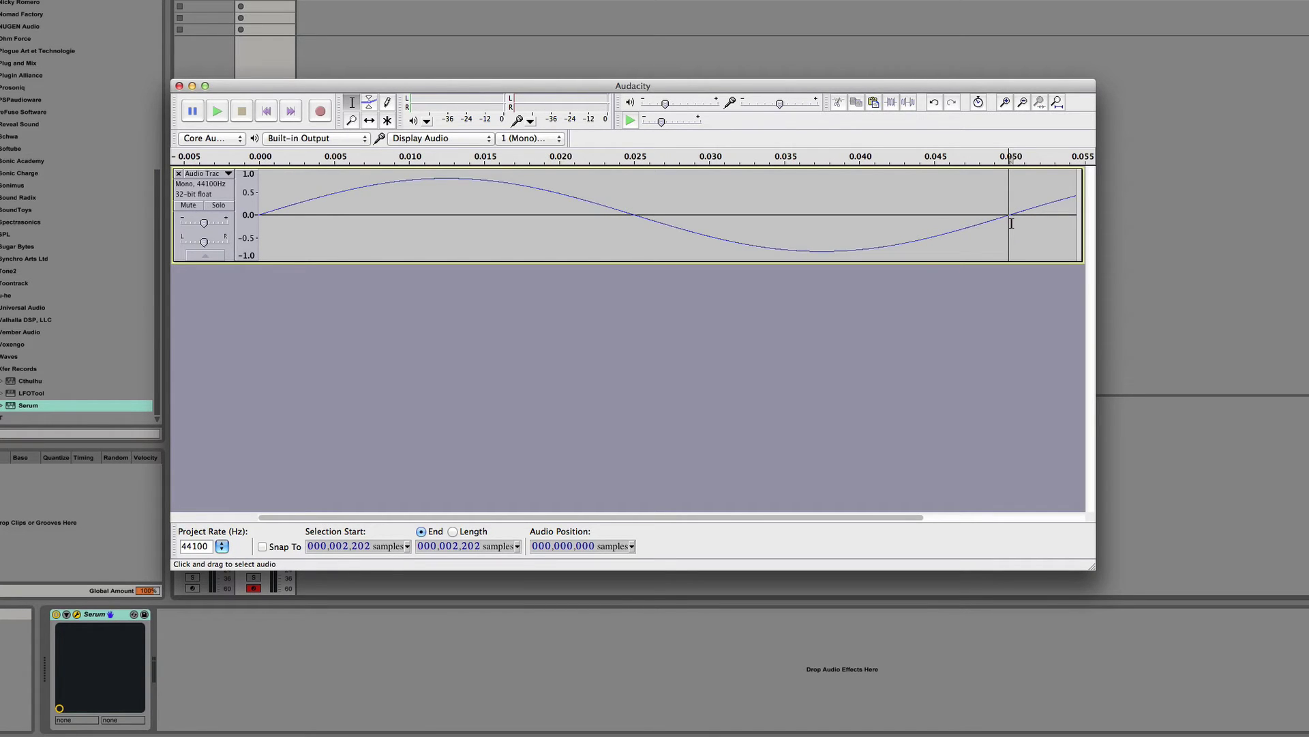
pyautogui.click(1051, 228)
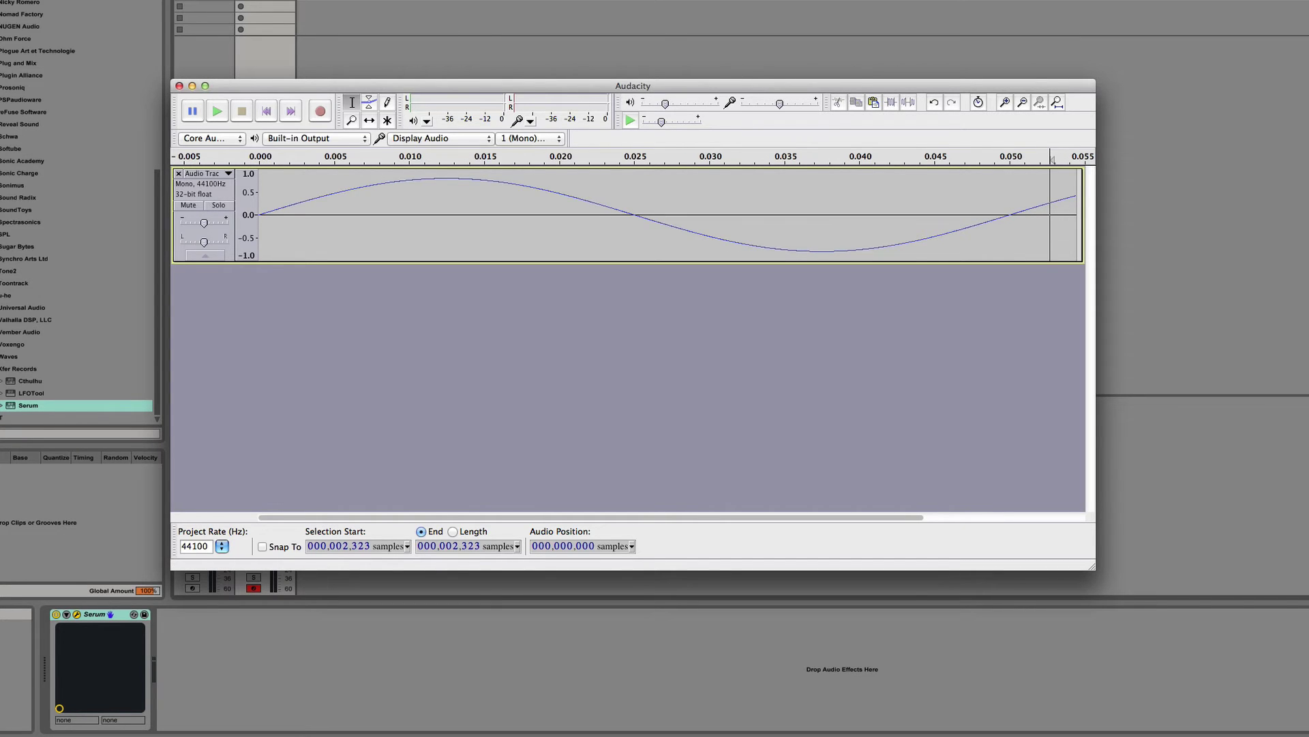
pyautogui.click(14, 0)
pyautogui.moveTo(1, 0)
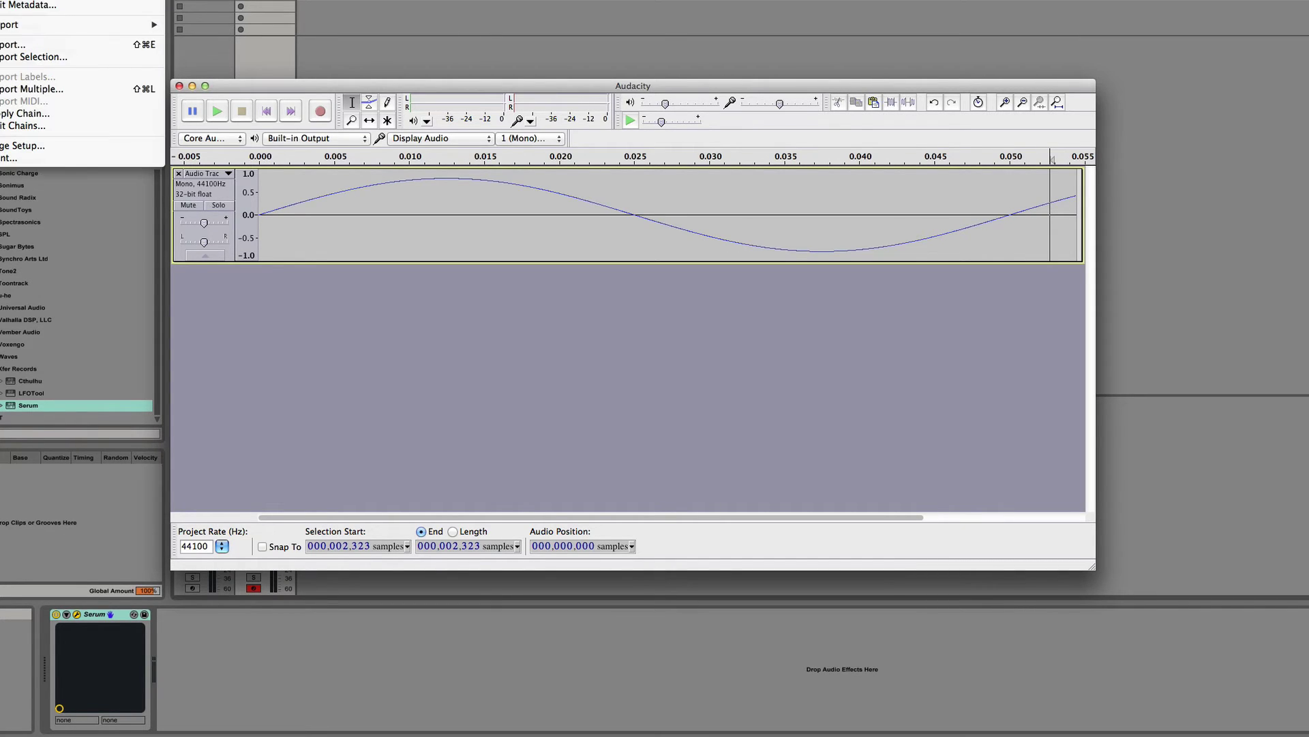
pyautogui.click(36, 48)
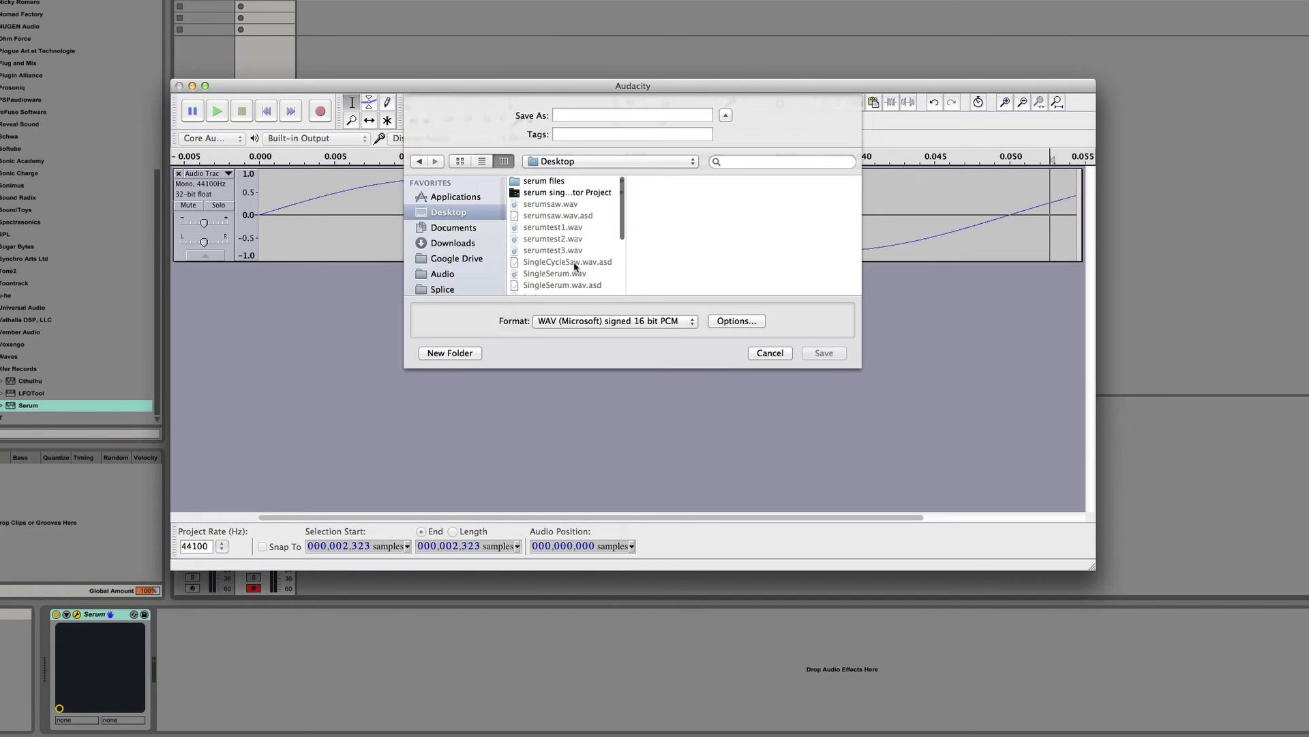
pyautogui.click(552, 251)
pyautogui.click(824, 352)
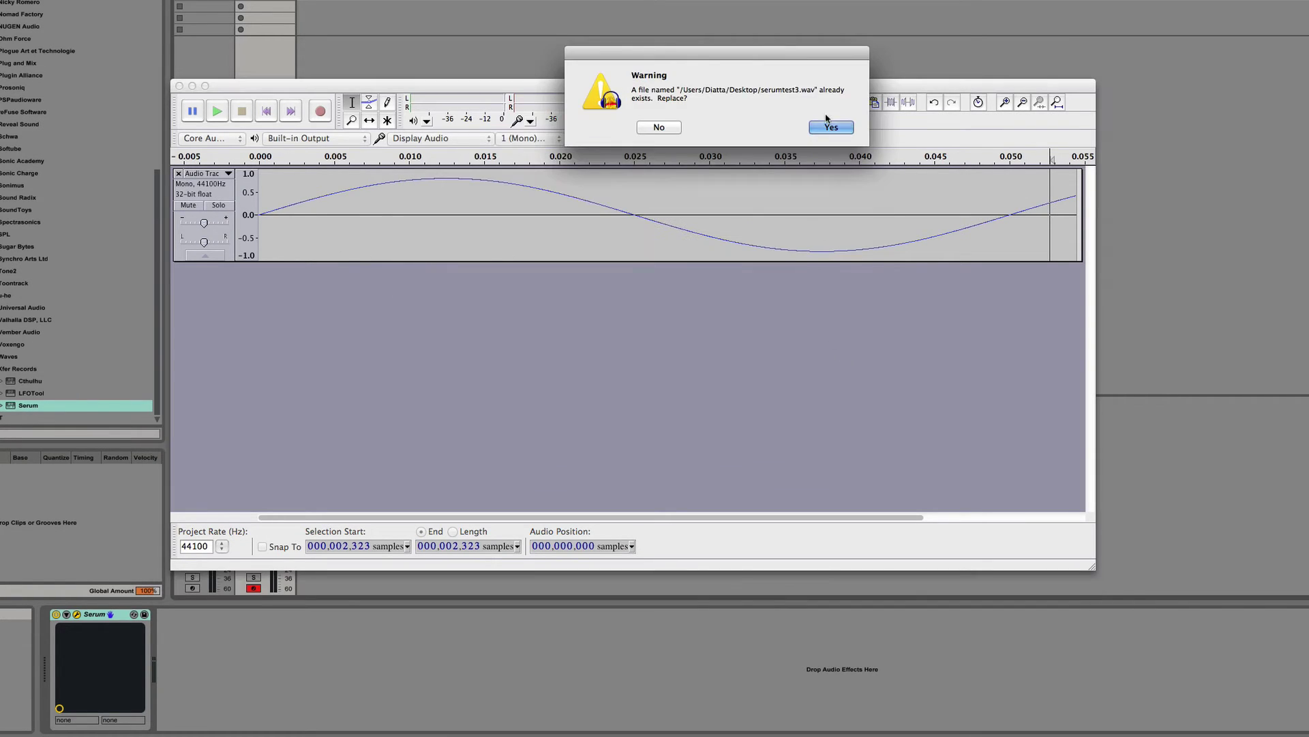
pyautogui.click(830, 127)
pyautogui.click(832, 546)
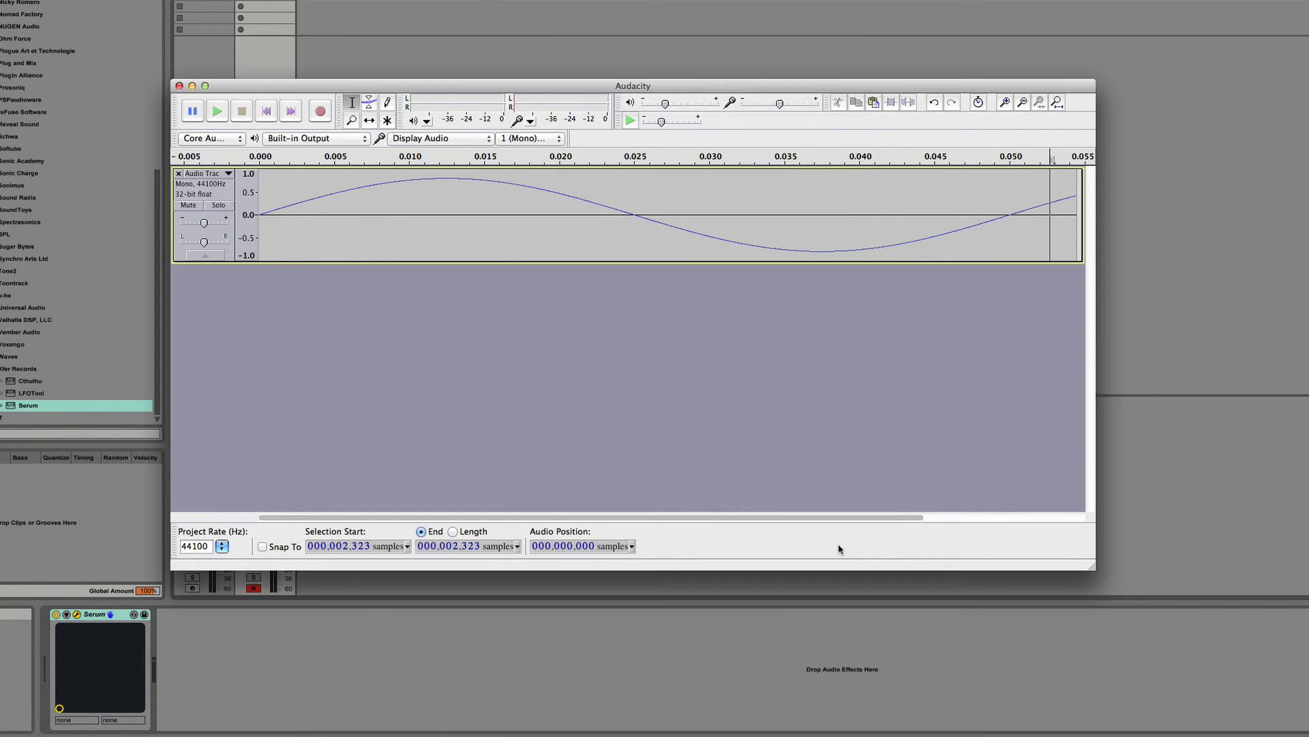
# Switch to Serum, import serumtest3.wav as the third wavetable frame, and compare it with the second frame.
pyautogui.click(828, 627)
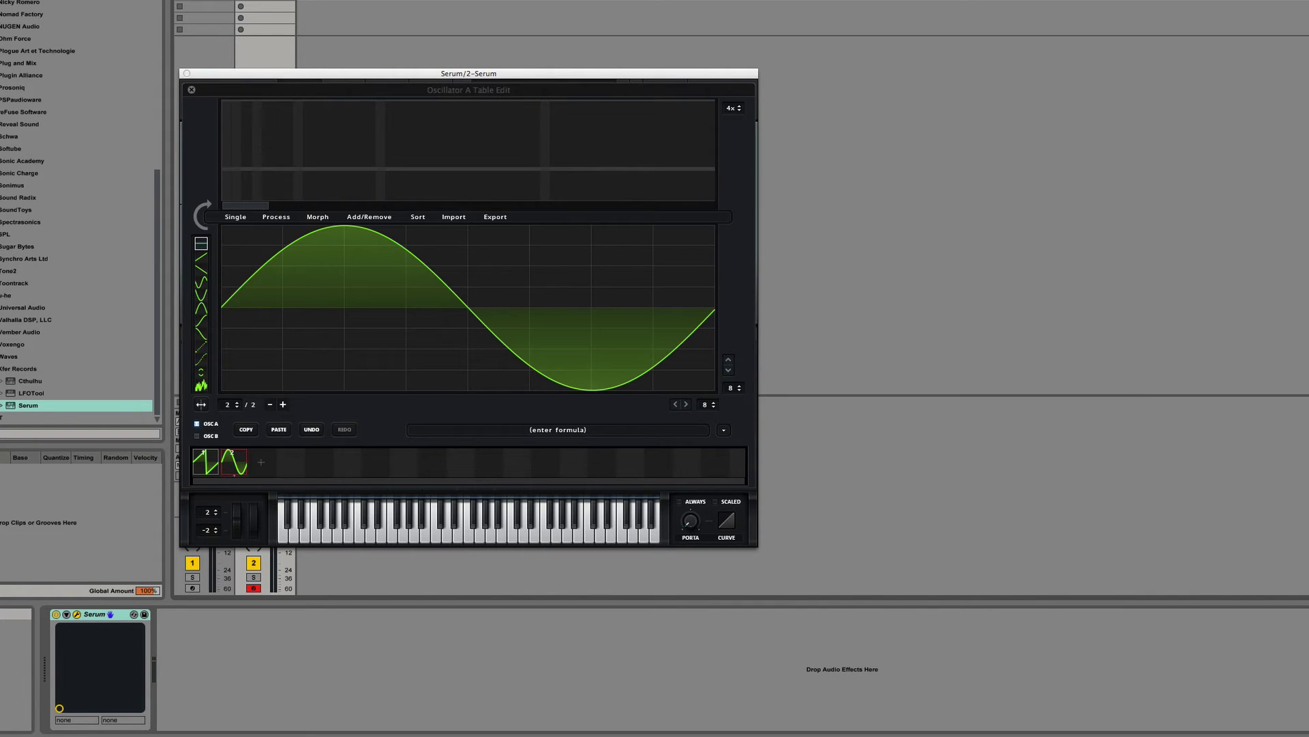
pyautogui.moveTo(426, 477); pyautogui.dragTo(265, 457)
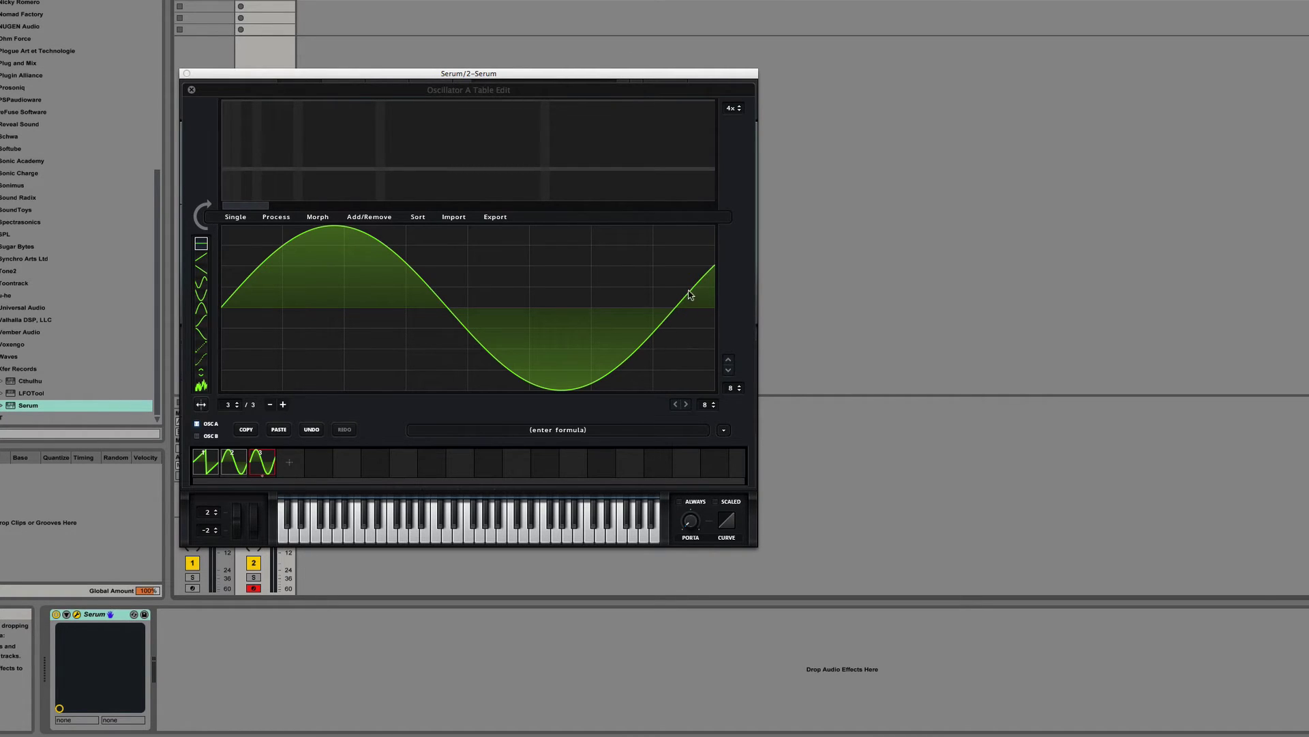
pyautogui.click(220, 463)
pyautogui.click(238, 463)
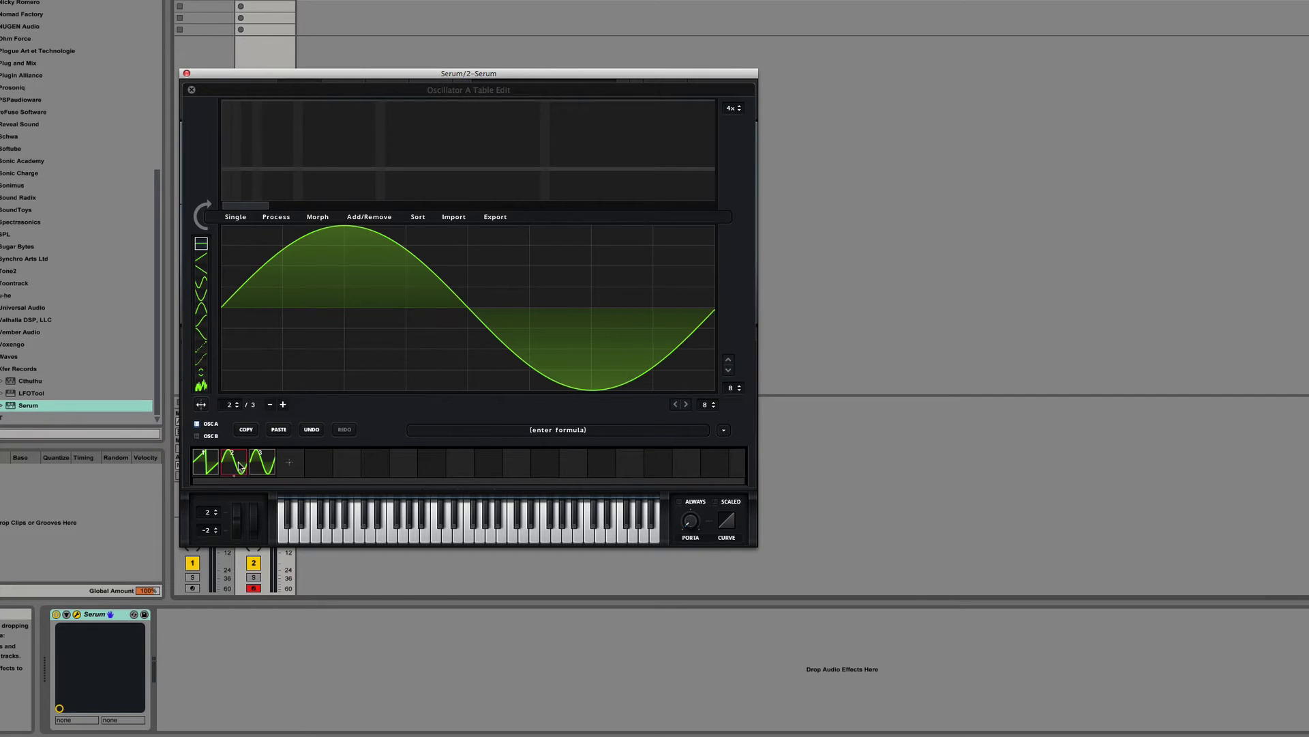
pyautogui.click(255, 463)
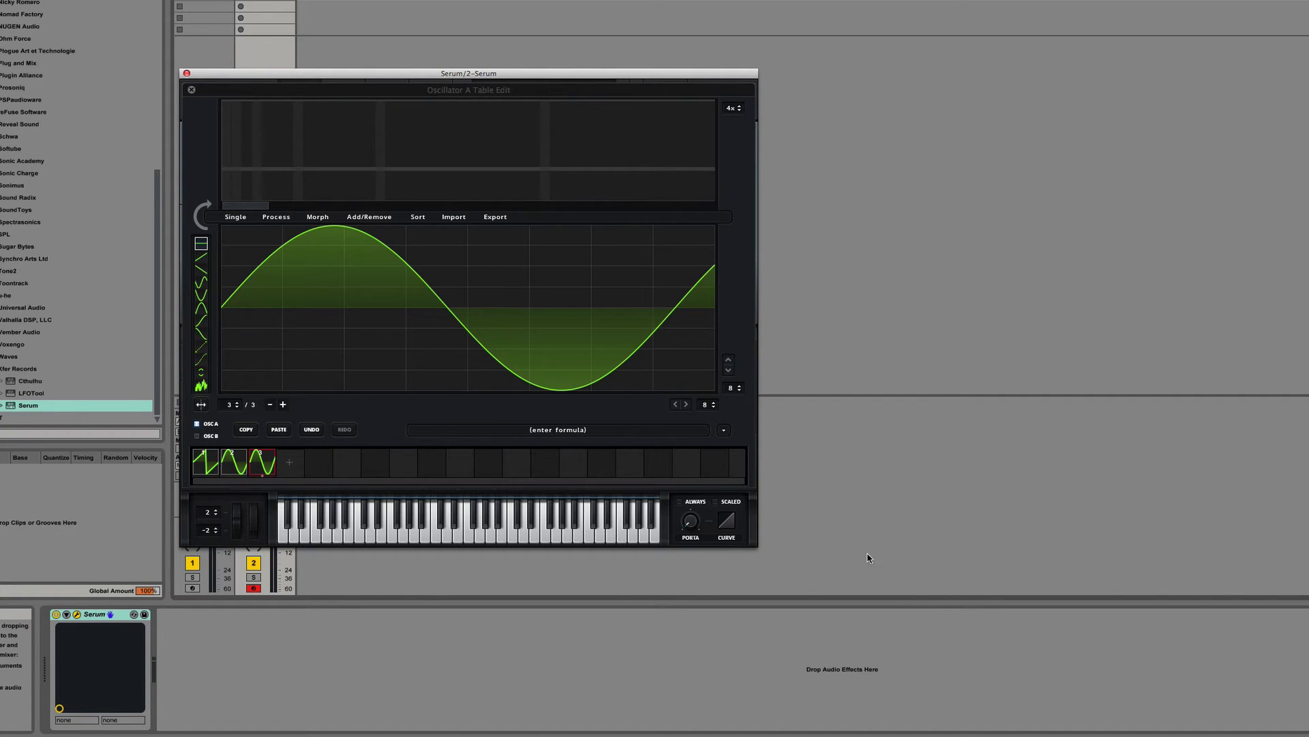
# Switch to Audacity and find the sample position where the sine wave's first cycle ends.
pyautogui.click(1028, 735)
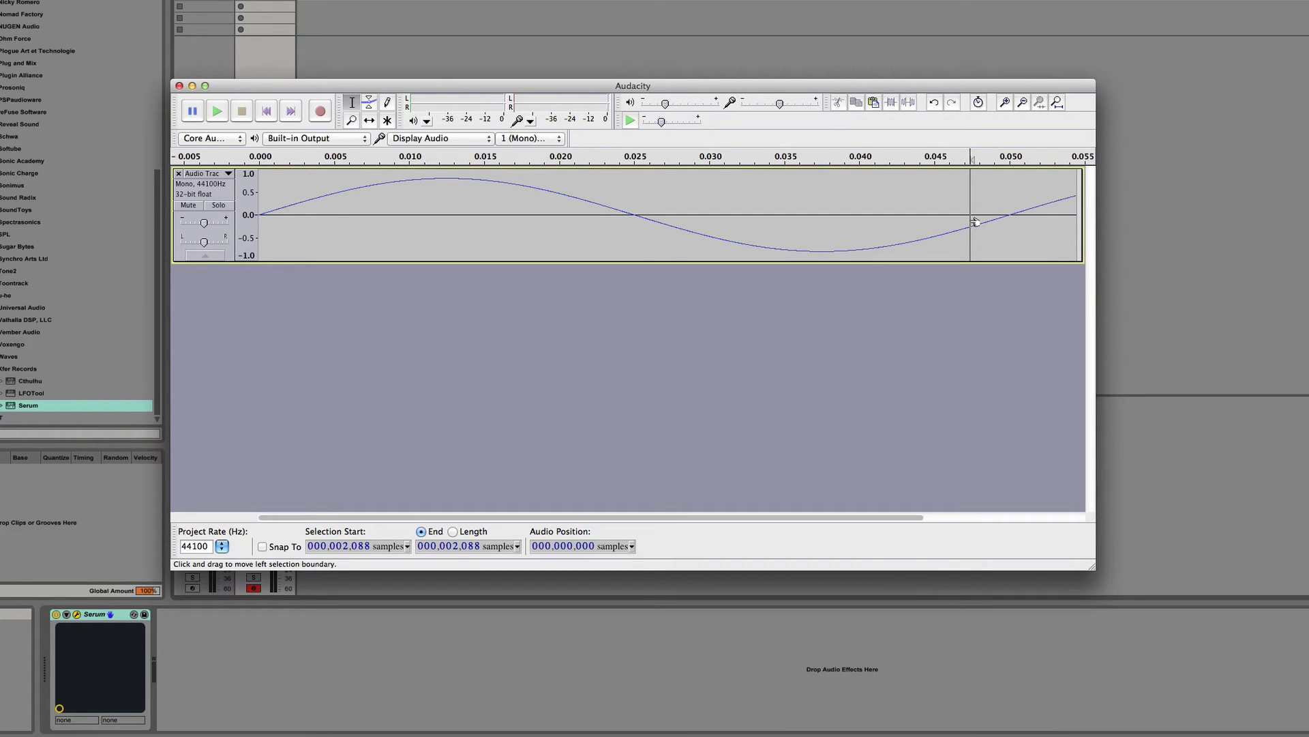
pyautogui.click(1010, 225)
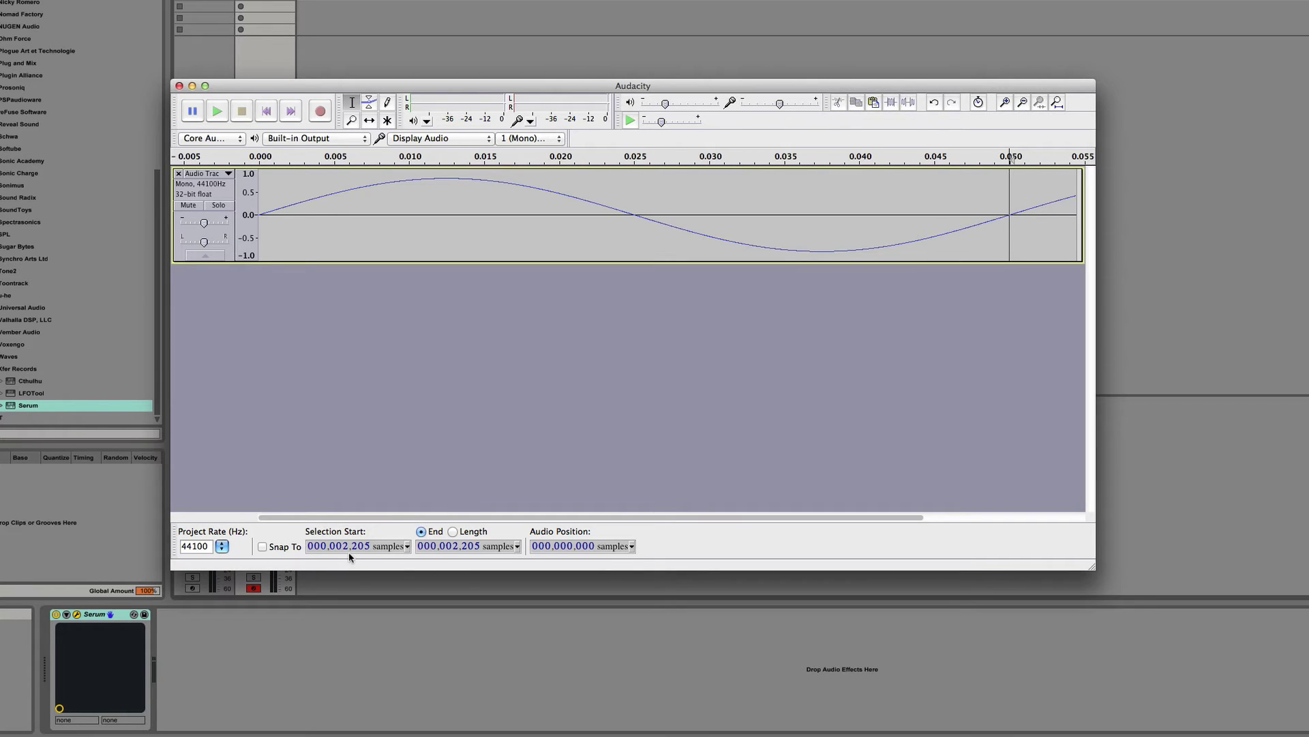
# Switch to Serum, set the wavetable formula to split at 2205 samples, and import serumtest3.wav again.
pyautogui.click(1240, 613)
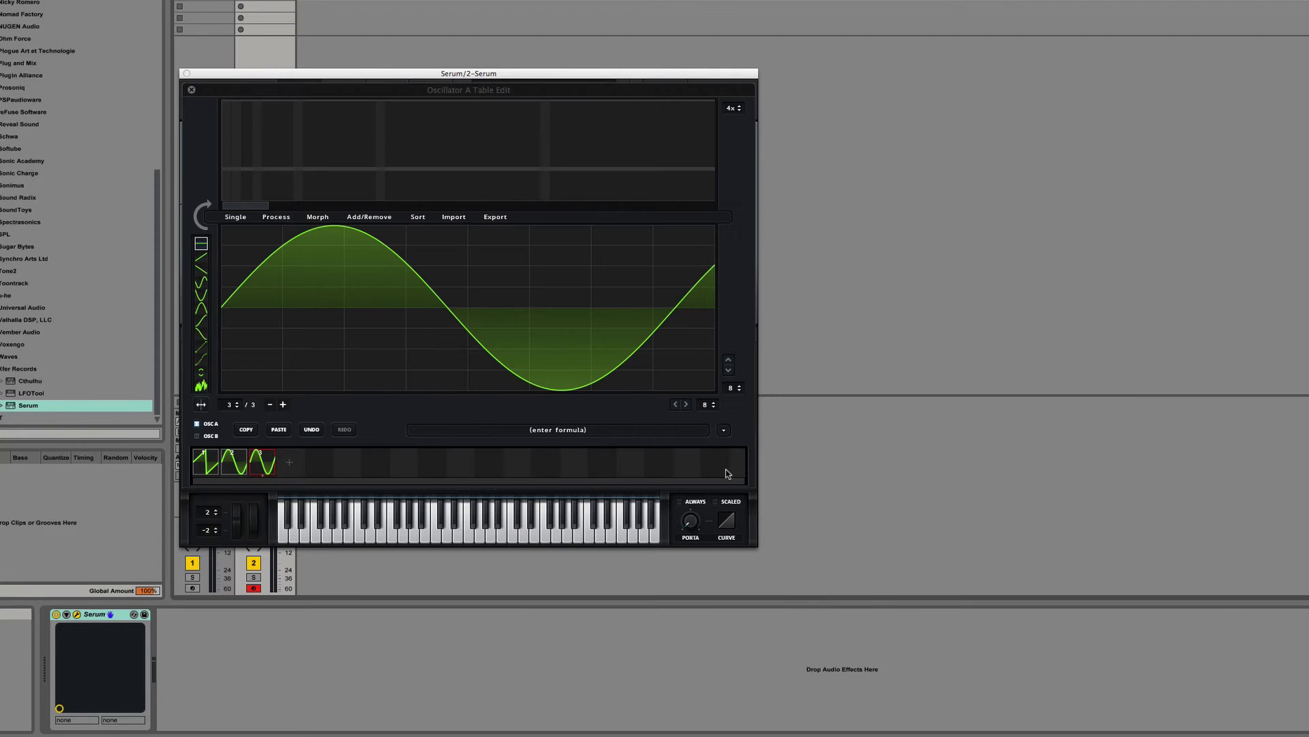
pyautogui.click(590, 430)
pyautogui.write('1')
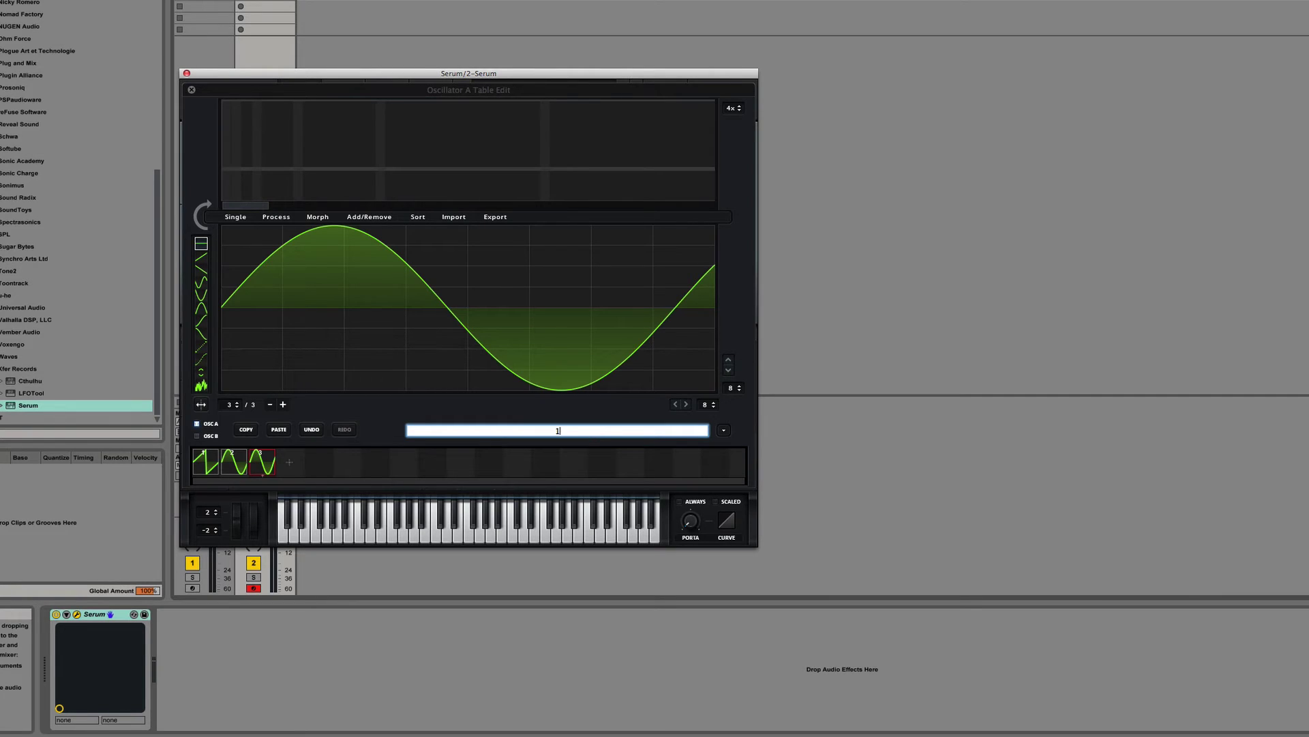
pyautogui.write('2205')
pyautogui.press('Return')
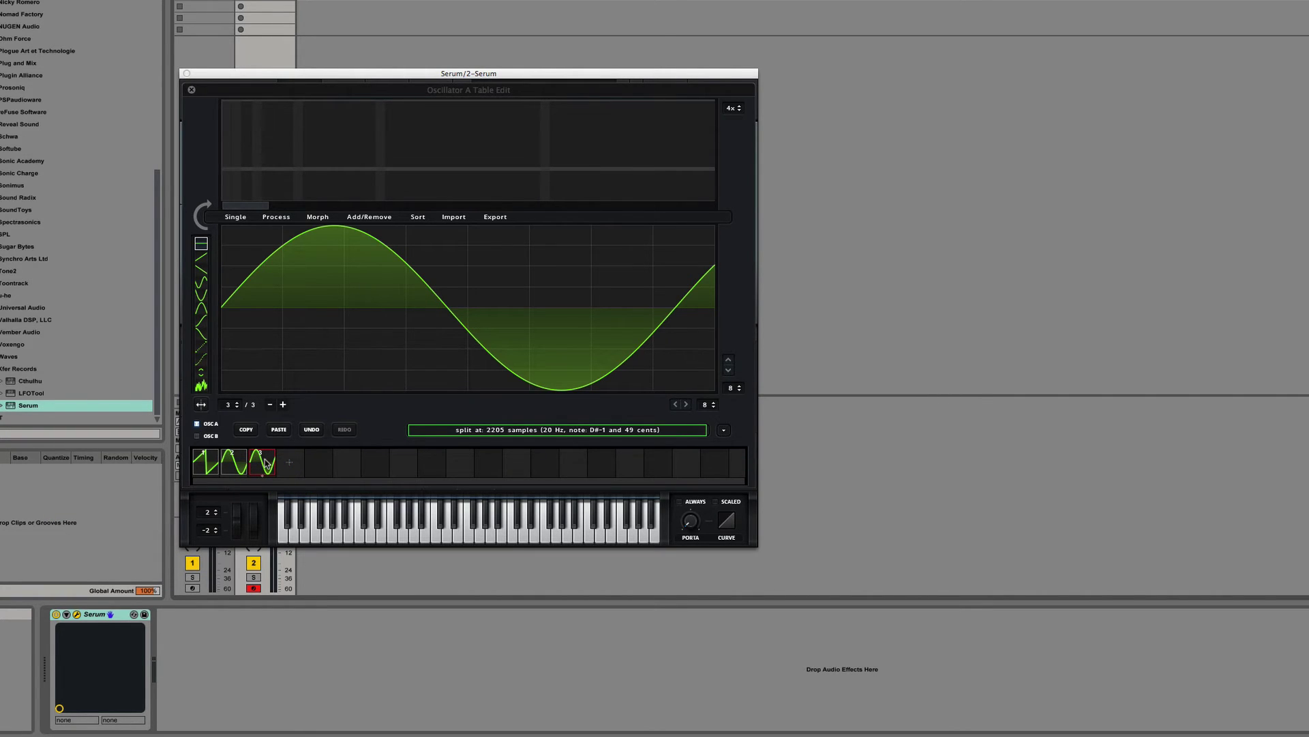
pyautogui.moveTo(1308, 302); pyautogui.dragTo(498, 322)
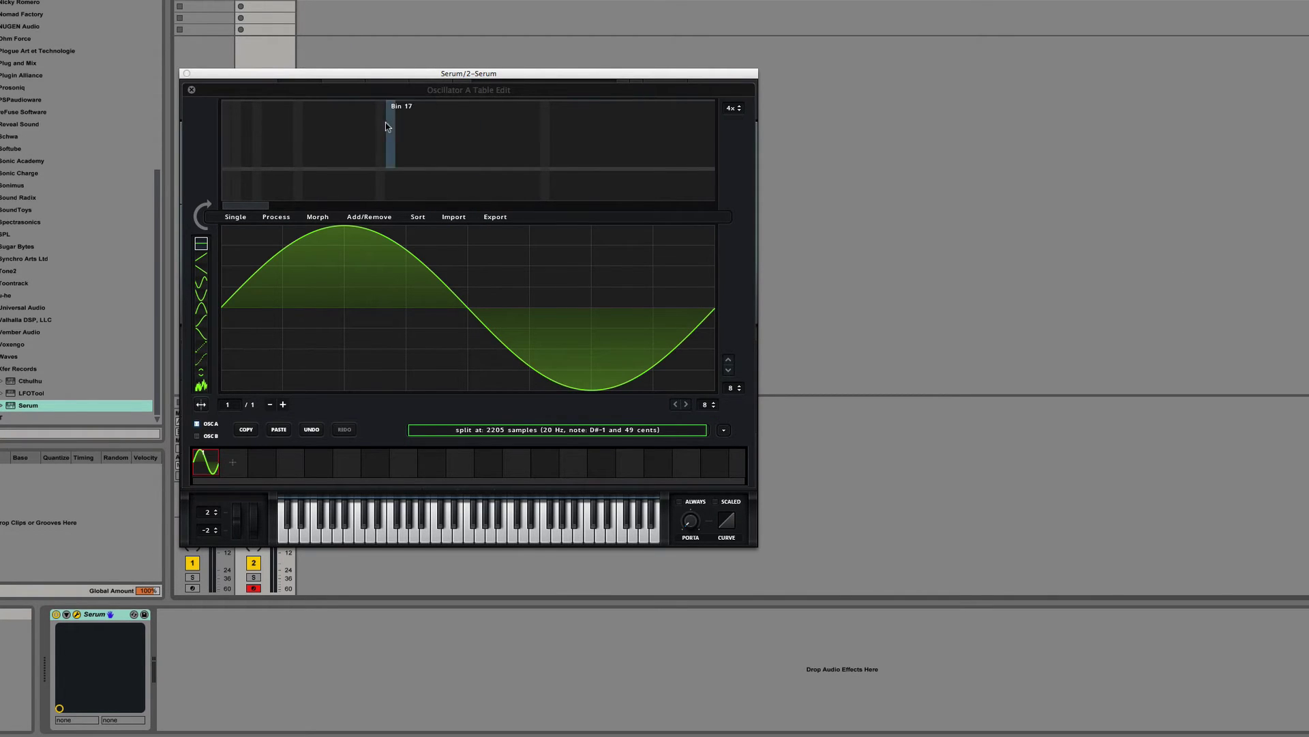
# Export the single-frame sine wavetable from Serum as serumtest4.
pyautogui.click(486, 218)
pyautogui.click(506, 252)
pyautogui.scroll(-1, 423, 216)
pyautogui.click(372, 182)
pyautogui.click(682, 70)
pyautogui.press('BackSpace')
pyautogui.write('4')
pyautogui.press('Return')
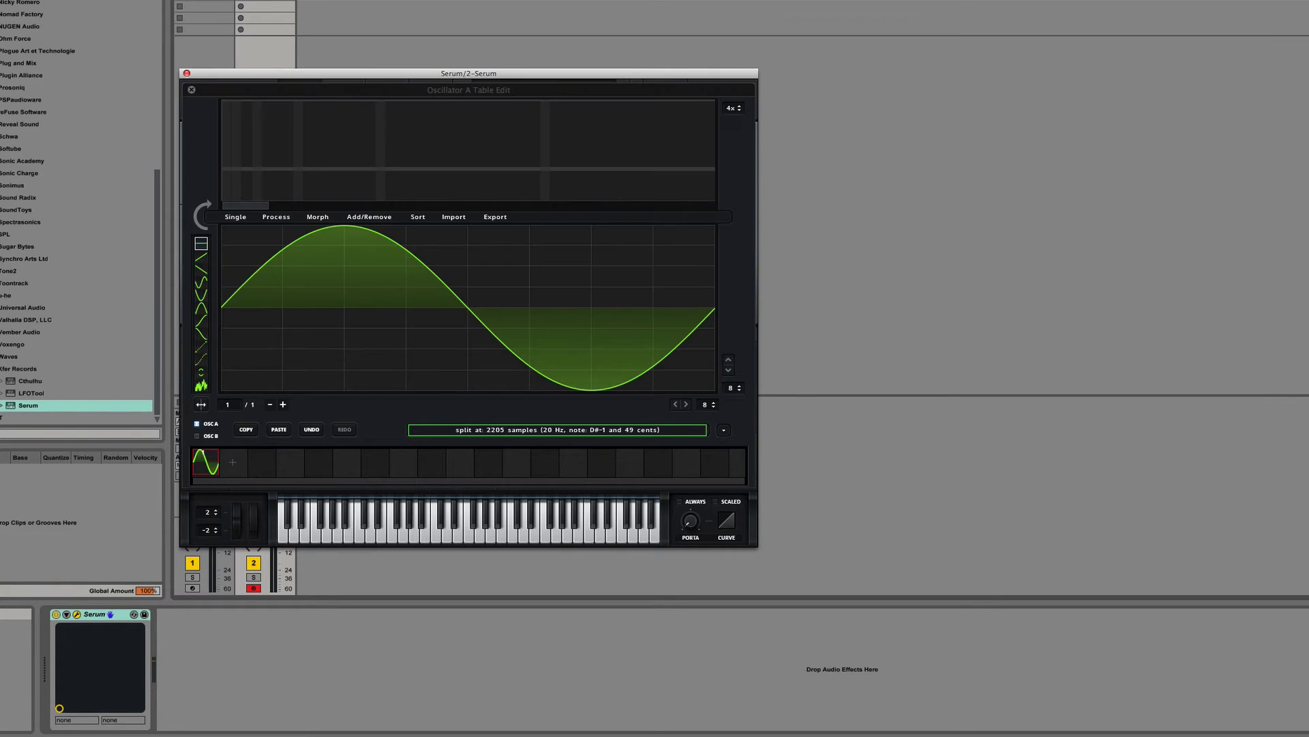
# Switch to Audacity, import serumtest4 by reading it directly from the original, and check its length in samples.
pyautogui.press('super+Tab')
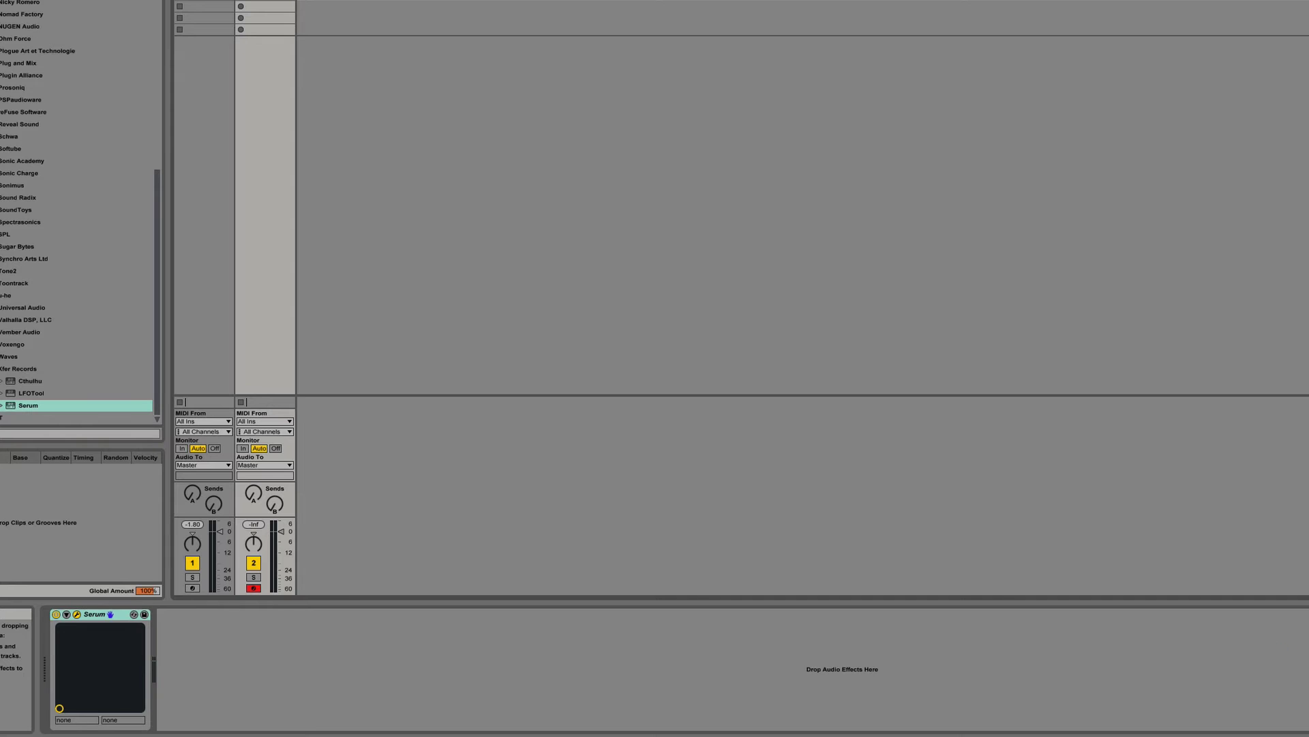
pyautogui.click(1027, 734)
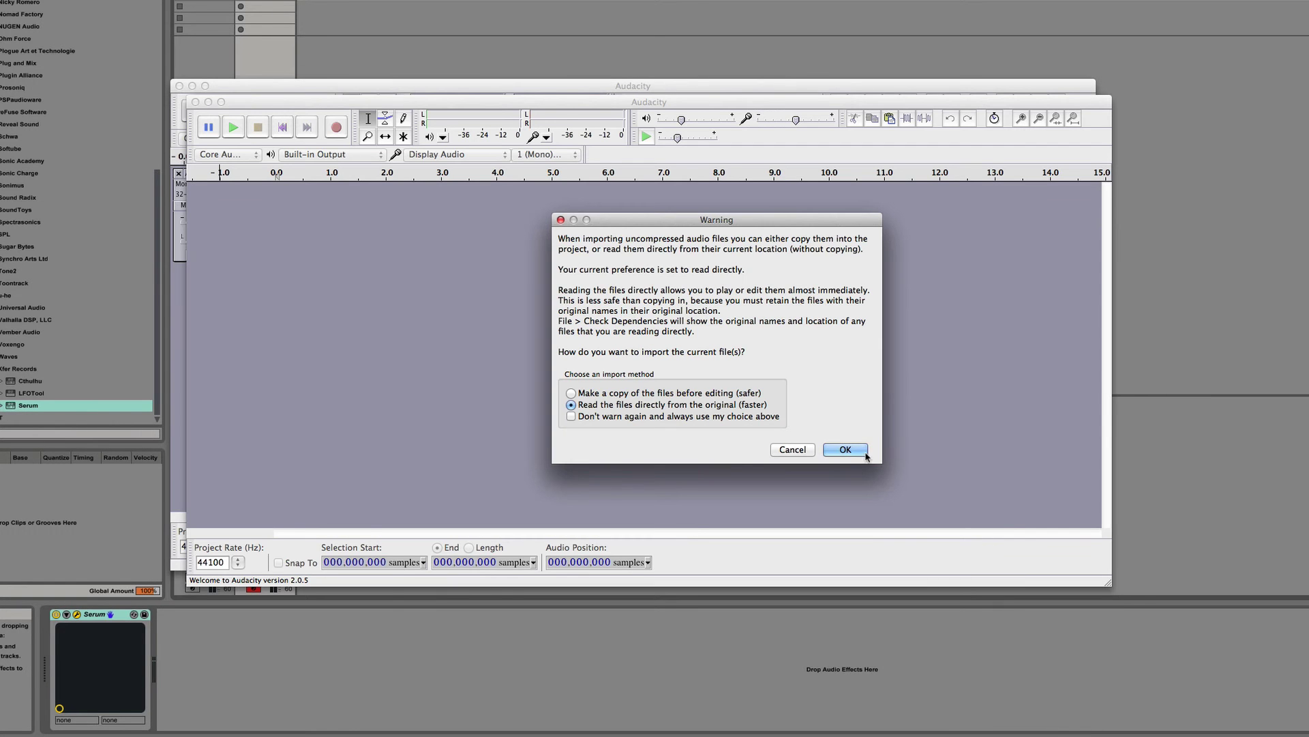
pyautogui.click(845, 450)
pyautogui.click(1061, 214)
pyautogui.click(308, 127)
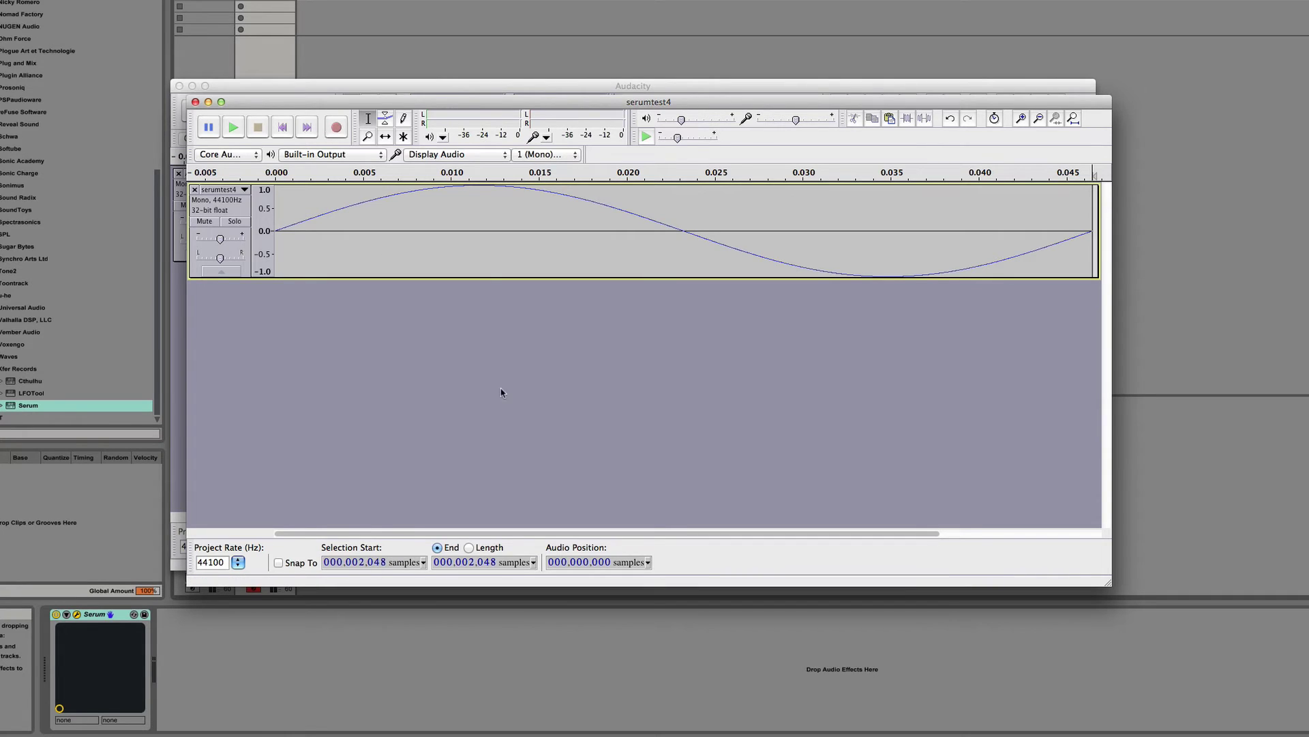
# Return to Serum, close the Oscillator A wavetable editor, and move the Serum window clear of the tracks.
pyautogui.click(1199, 362)
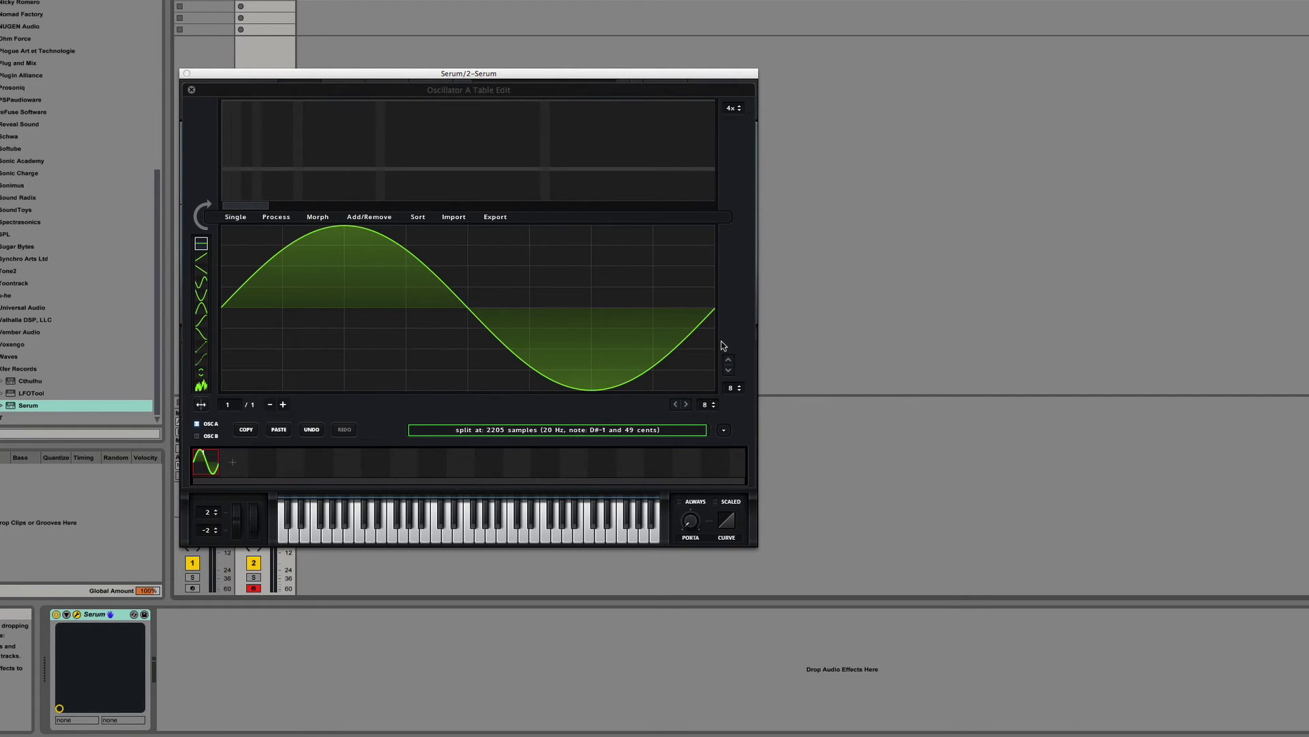
pyautogui.click(741, 416)
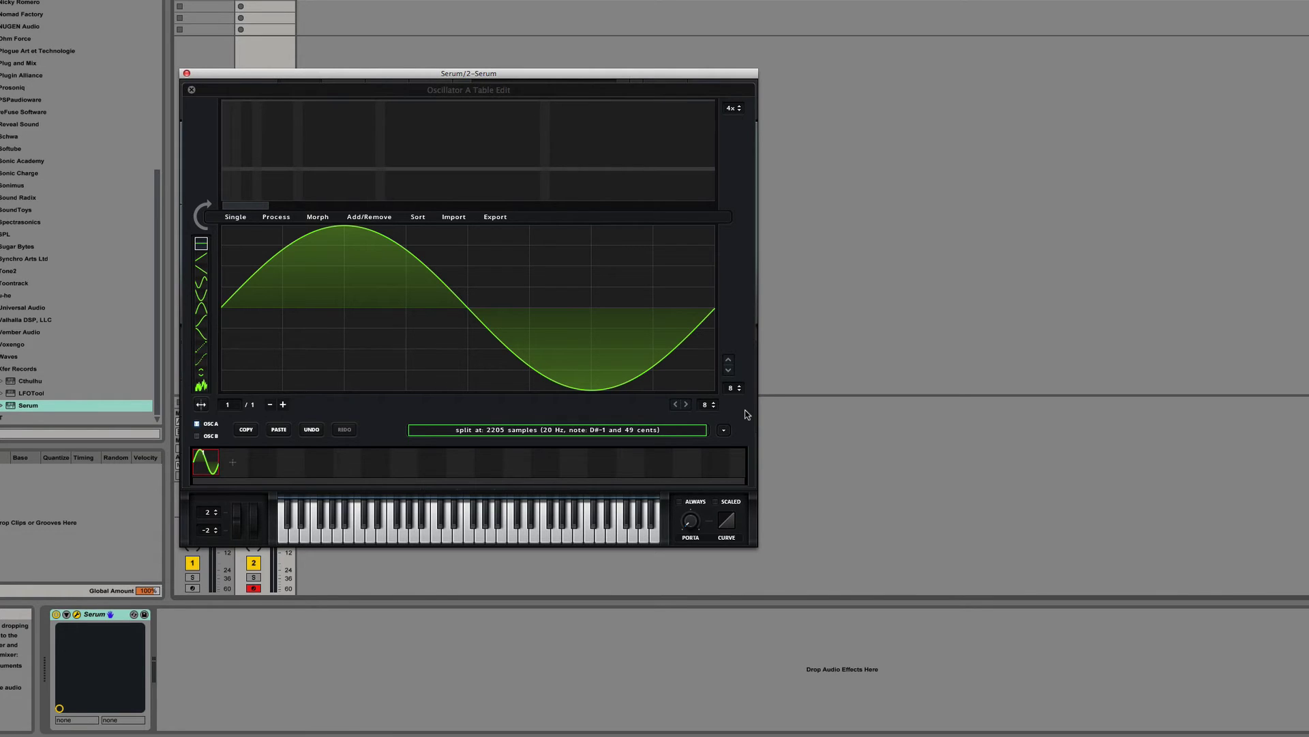
pyautogui.click(193, 90)
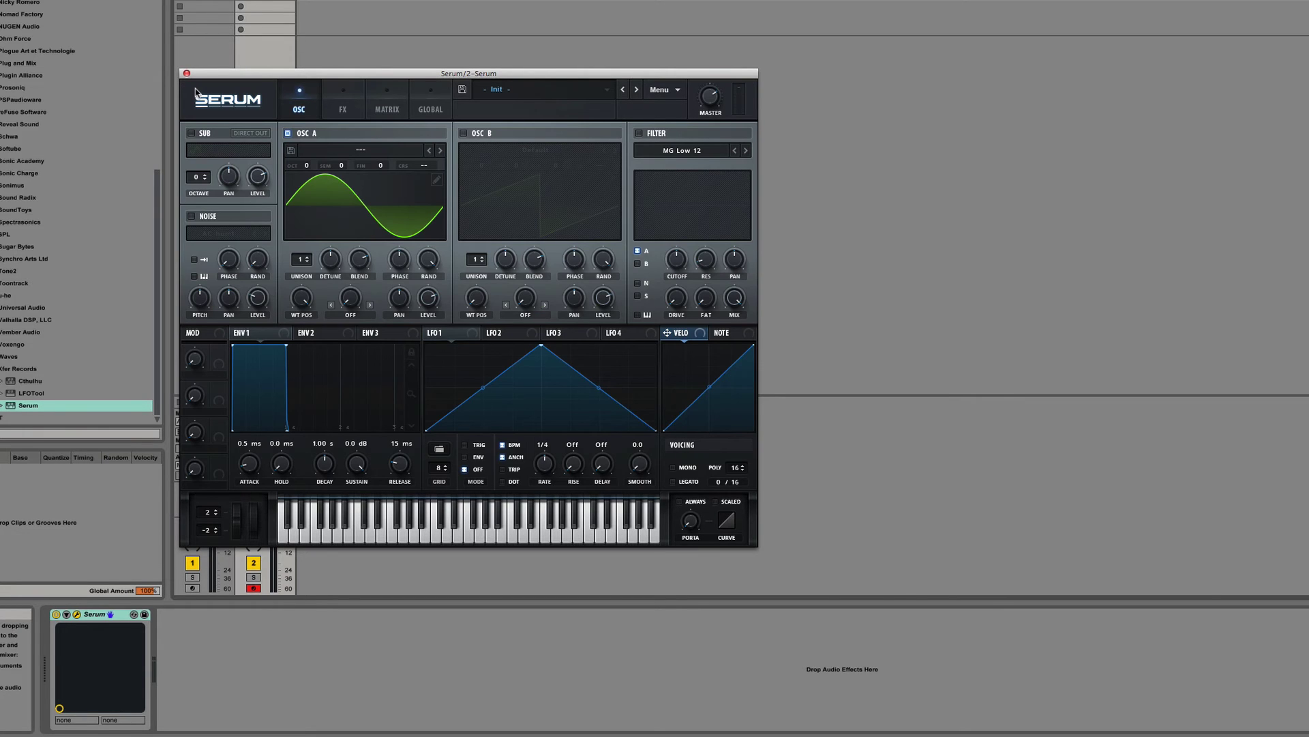
pyautogui.moveTo(307, 75); pyautogui.dragTo(833, 107)
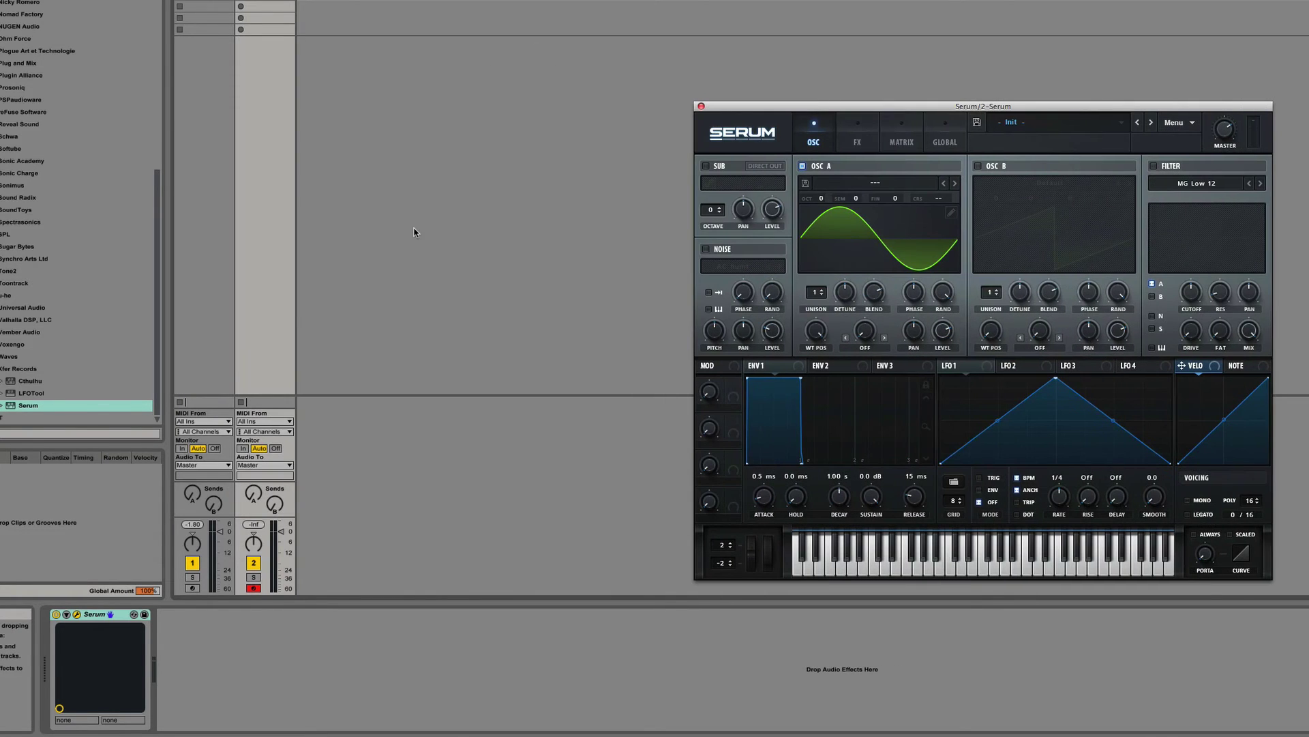
# Load the Native Instruments Massive instrument onto a new MIDI track beside the Serum track.
pyautogui.click(27, 368)
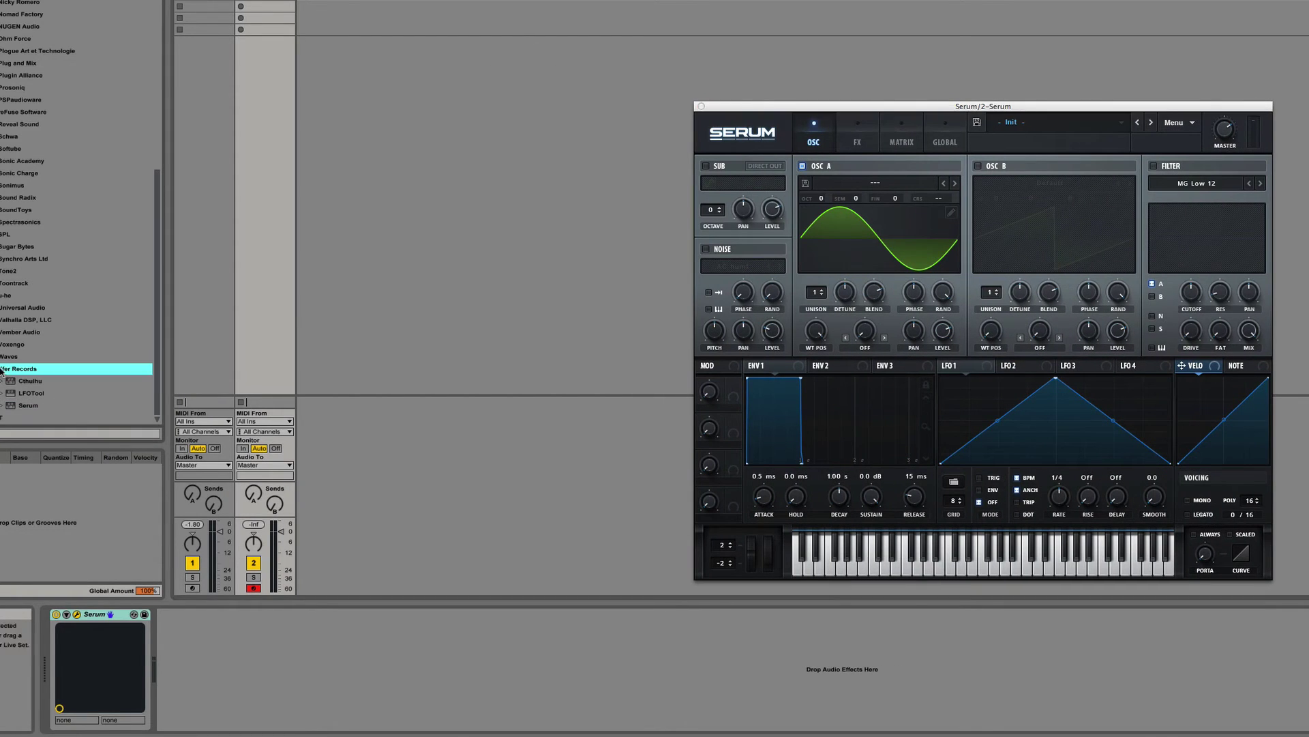
pyautogui.click(10, 1)
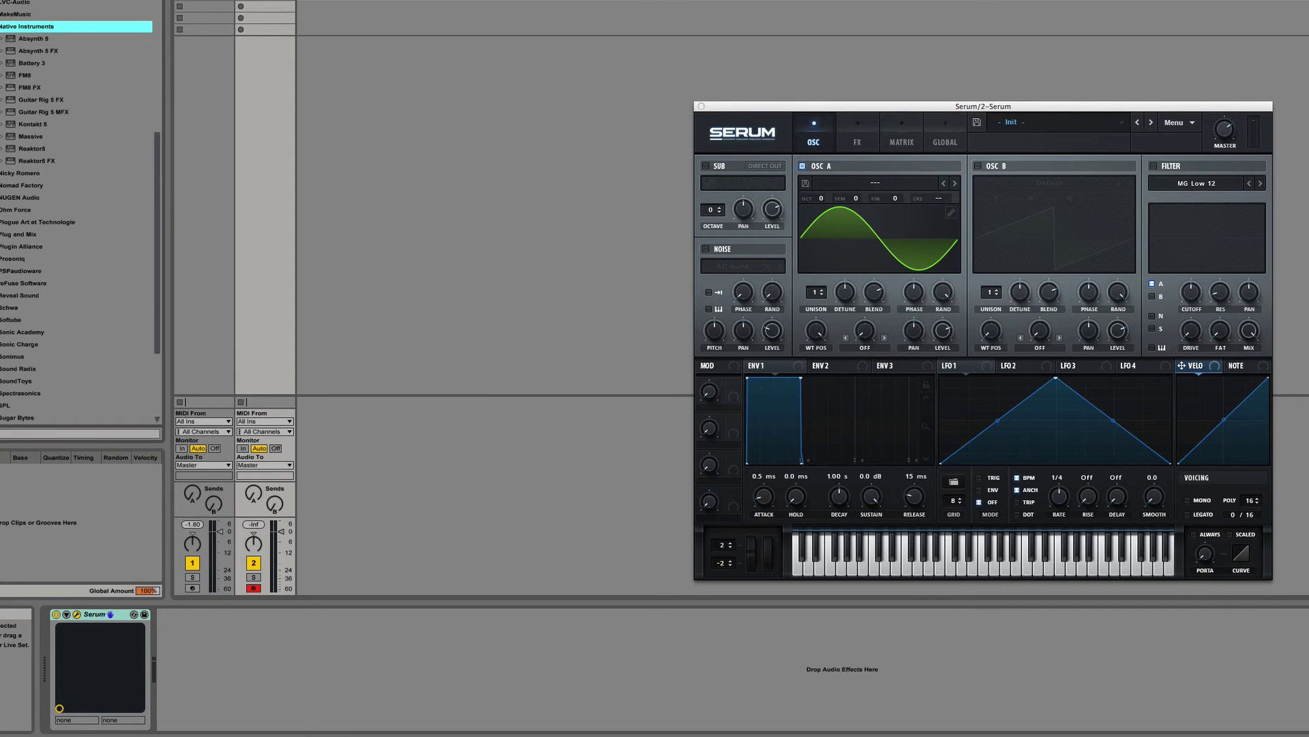
pyautogui.click(25, 138)
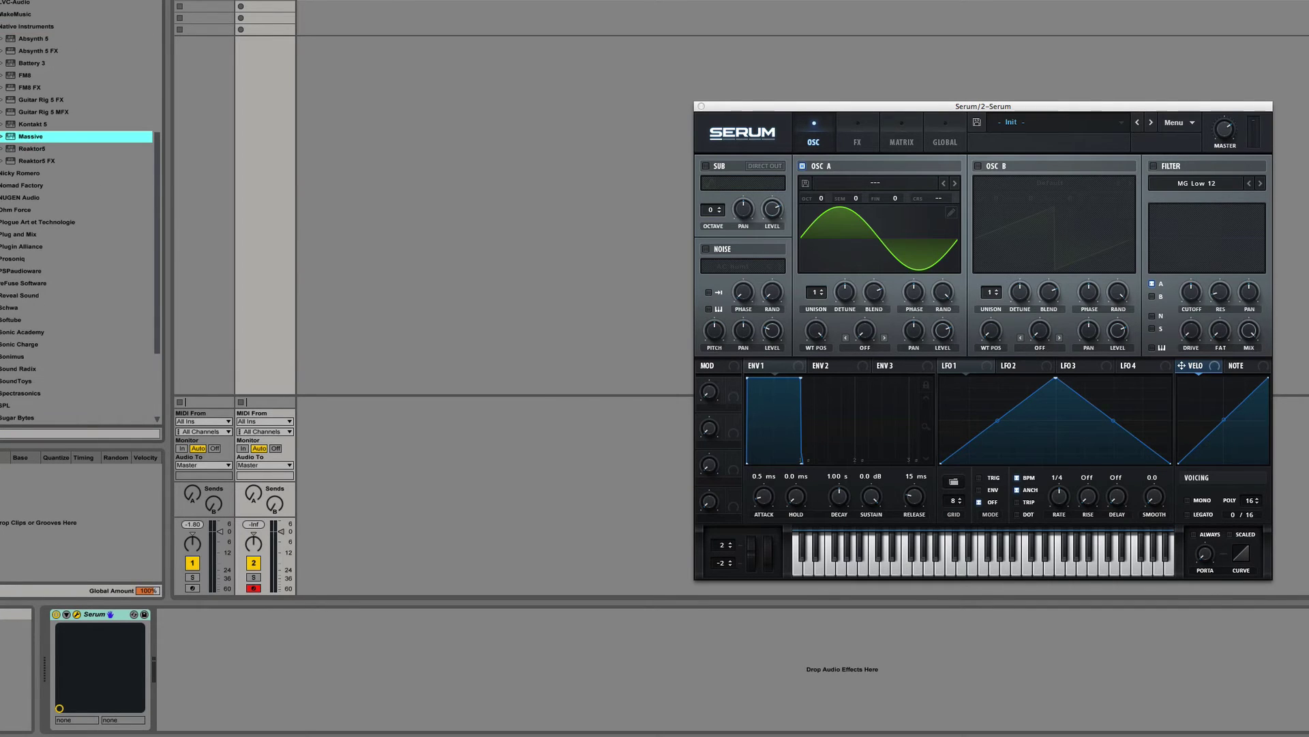
pyautogui.moveTo(374, 107); pyautogui.dragTo(357, 131)
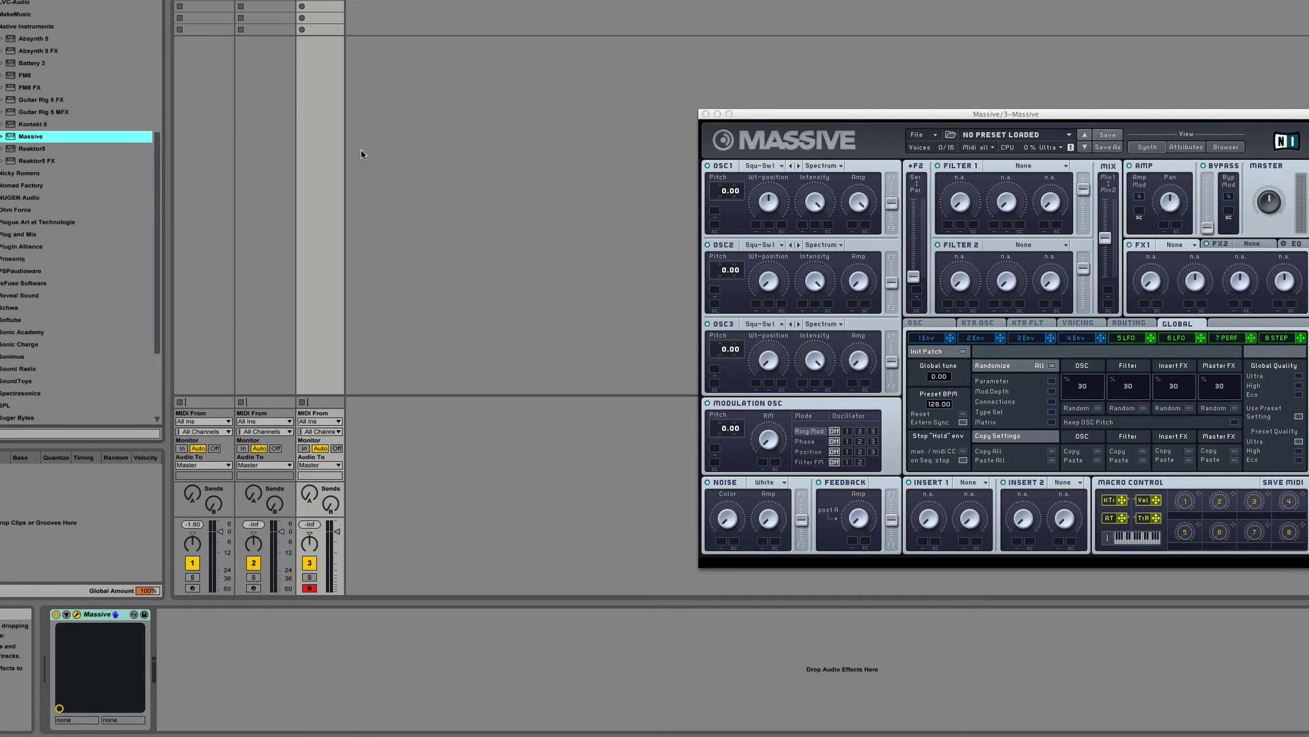
# Create a MIDI clip on the Massive track holding one E3 note that spans the clip's full length.
pyautogui.doubleClick(320, 2)
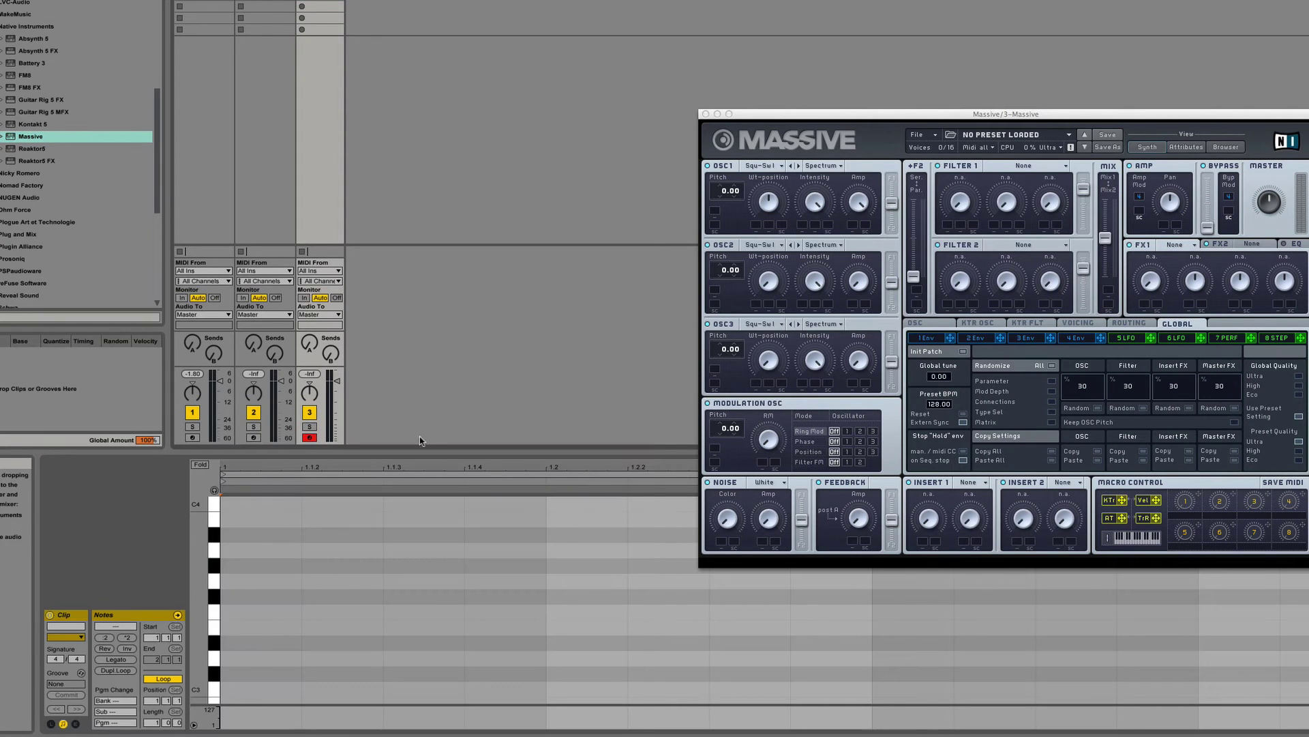
pyautogui.doubleClick(256, 630)
pyautogui.moveTo(300, 628); pyautogui.dragTo(1308, 628)
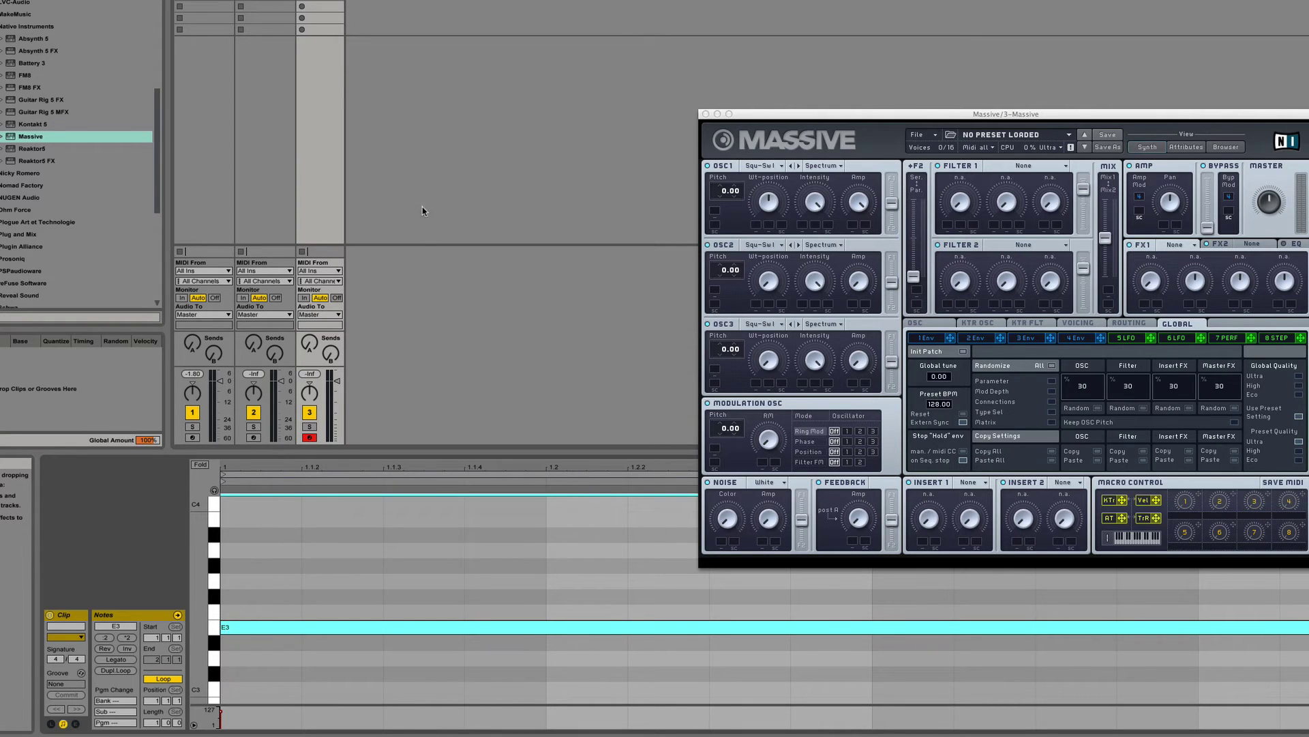
# Shape Massive's envelope 4 to hold at full level with a short release.
pyautogui.click(1078, 337)
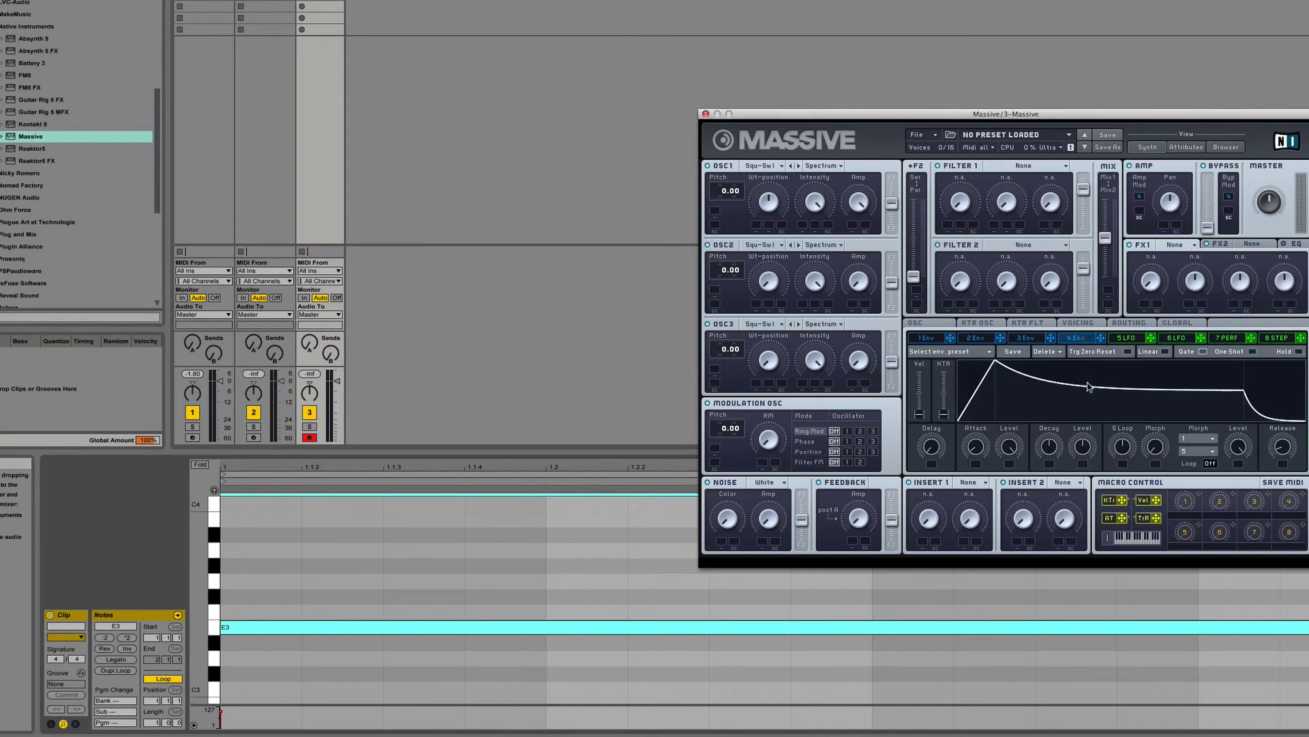
pyautogui.moveTo(1289, 445); pyautogui.dragTo(1289, 468)
# Freeze and flatten the Massive track to audio, and show the audio clip's file in Finder.
pyautogui.rightClick(315, 1)
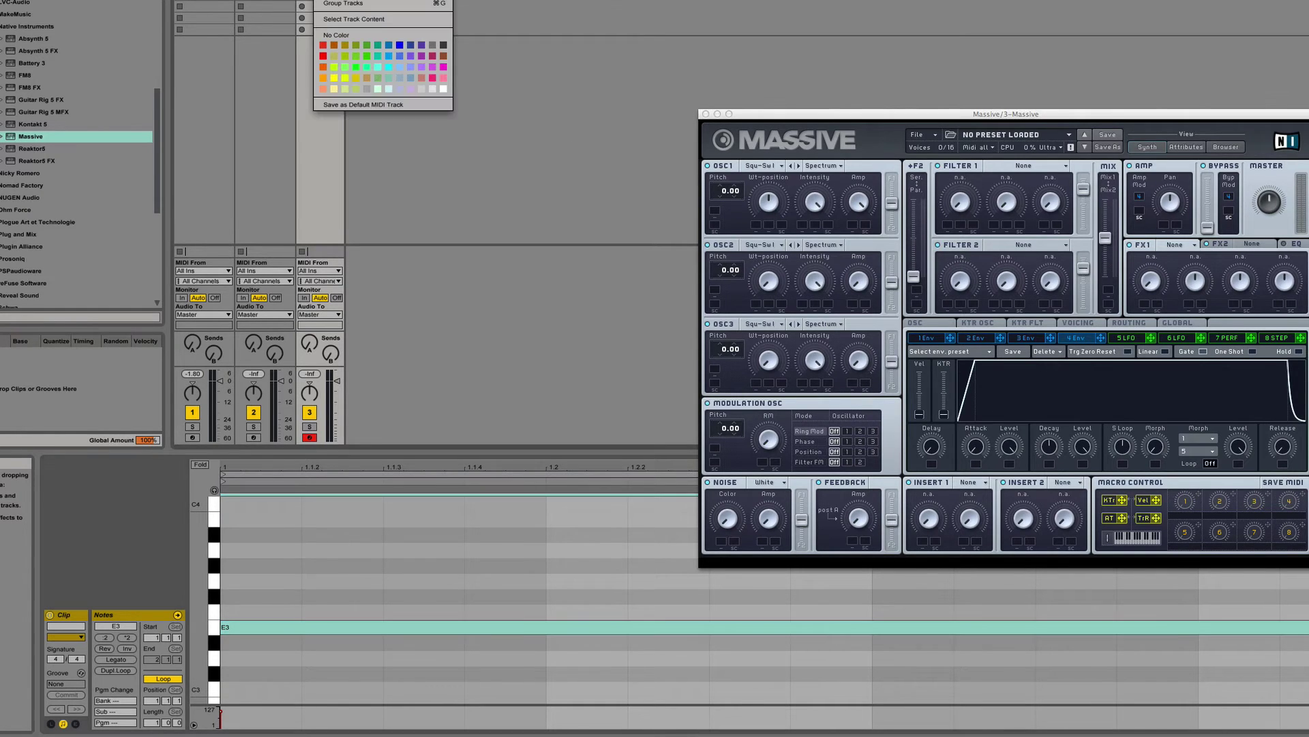
pyautogui.click(344, 2)
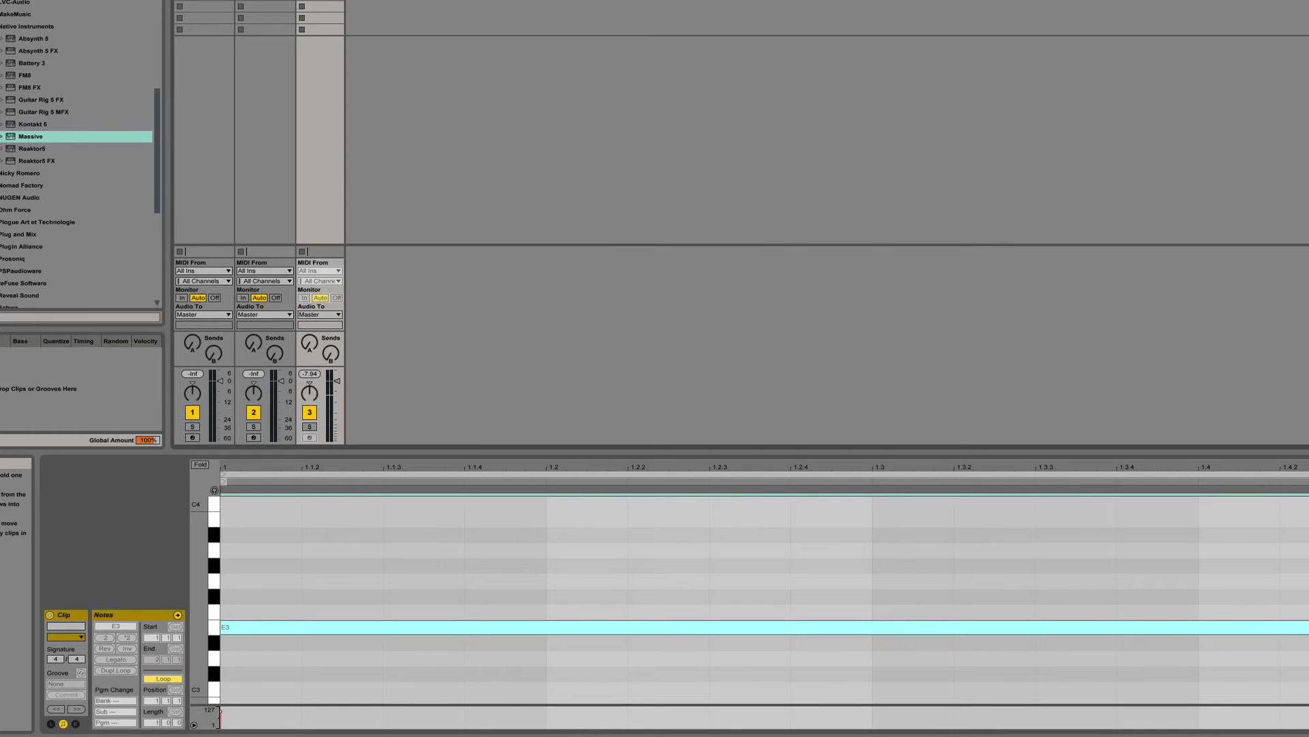
pyautogui.rightClick(319, 1)
pyautogui.click(339, 19)
pyautogui.press('space')
pyautogui.rightClick(320, 4)
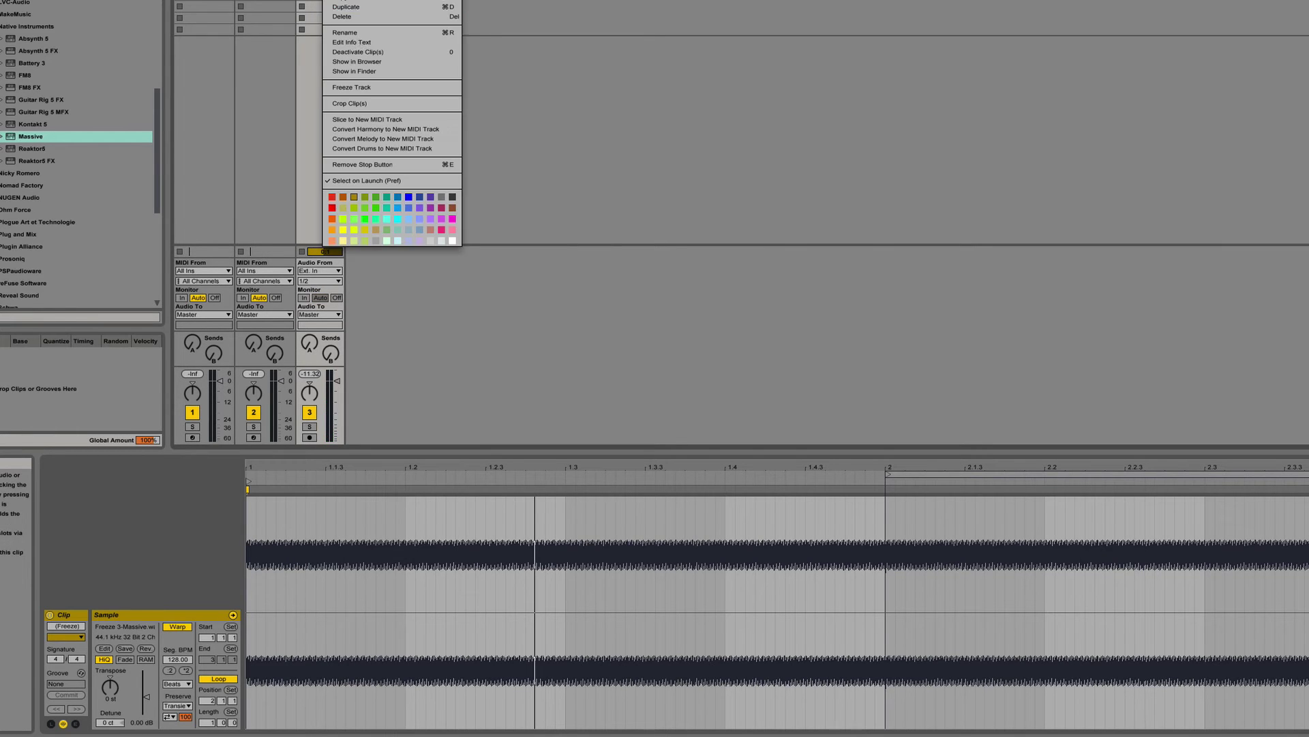
pyautogui.click(361, 74)
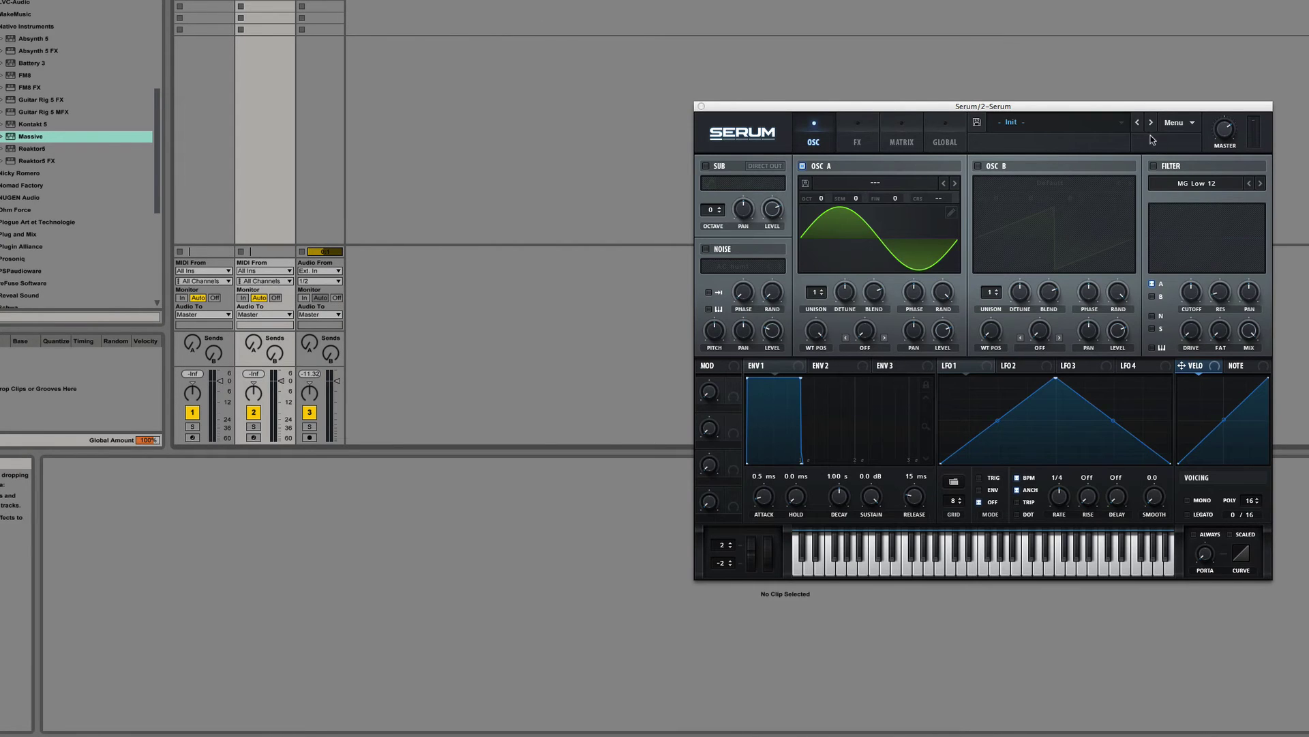
# Initialize the Serum preset, import the frozen Massive recording into oscillator A and open its wavetable editor.
pyautogui.click(1176, 123)
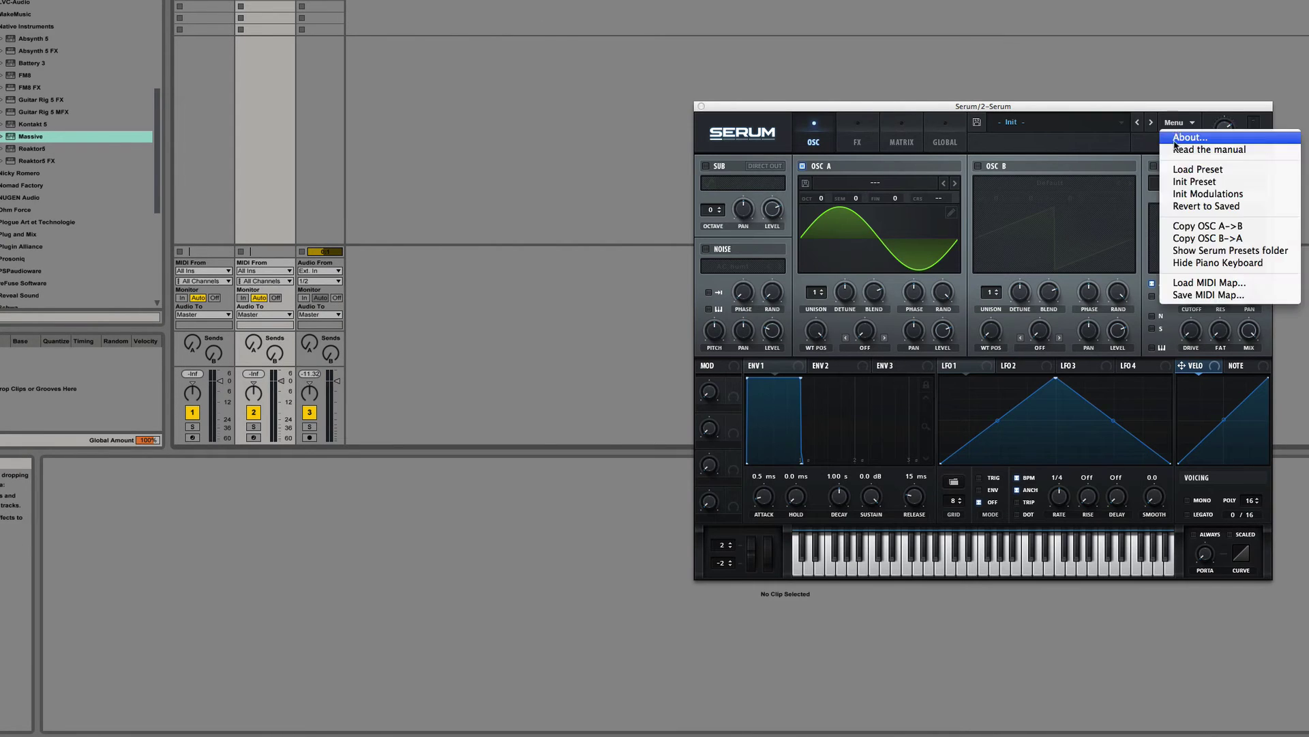
pyautogui.click(1201, 181)
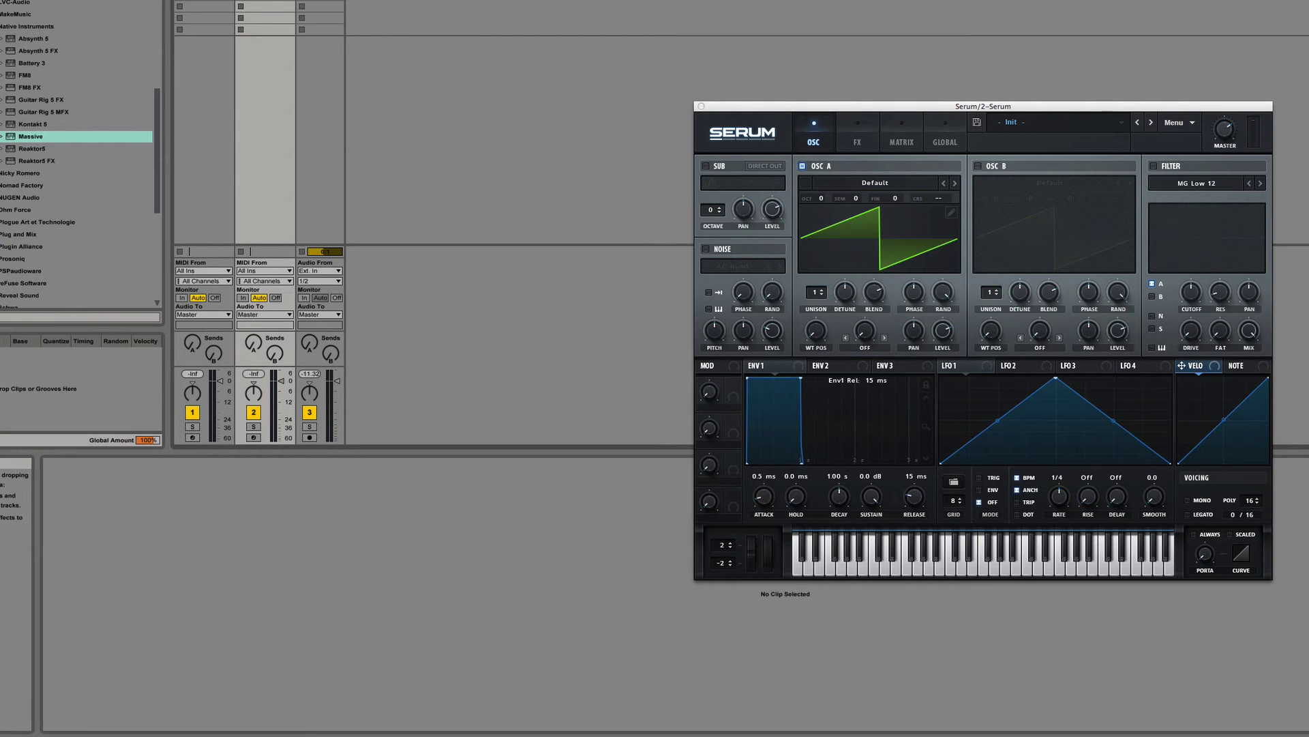
pyautogui.moveTo(942, 238); pyautogui.dragTo(917, 247)
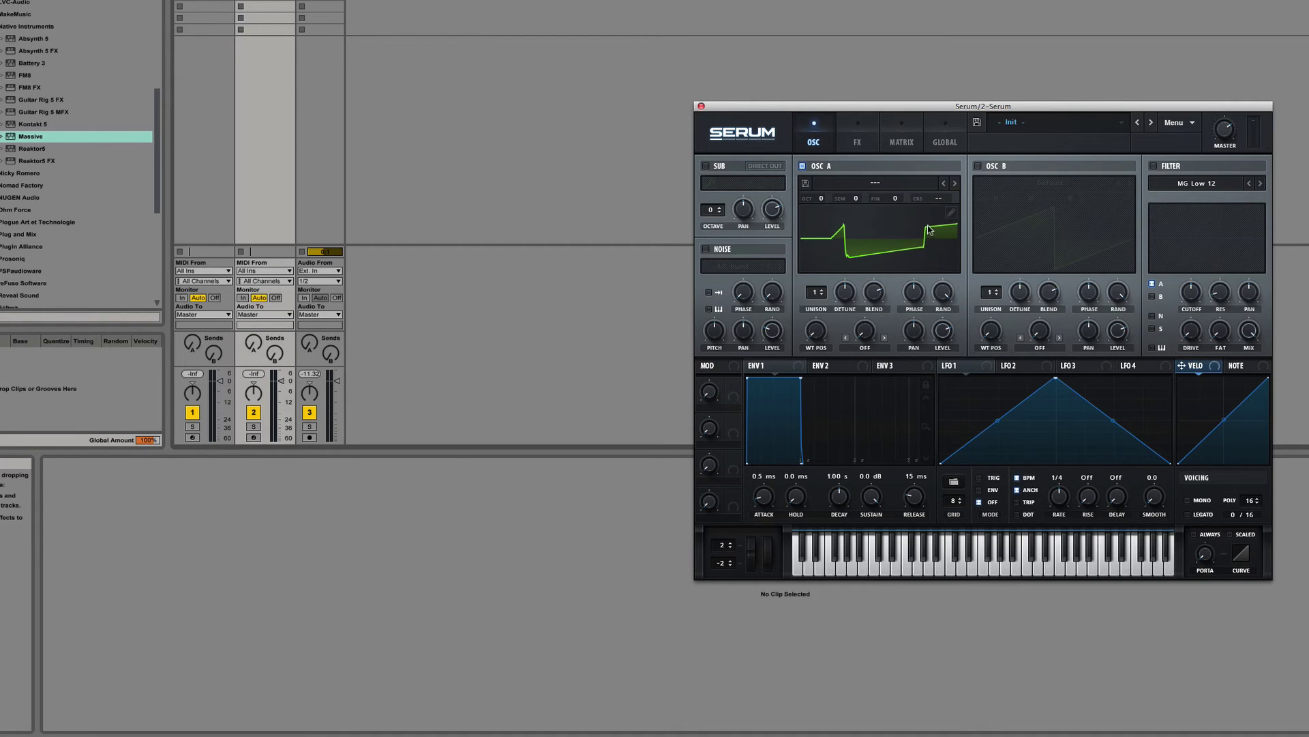
pyautogui.click(951, 212)
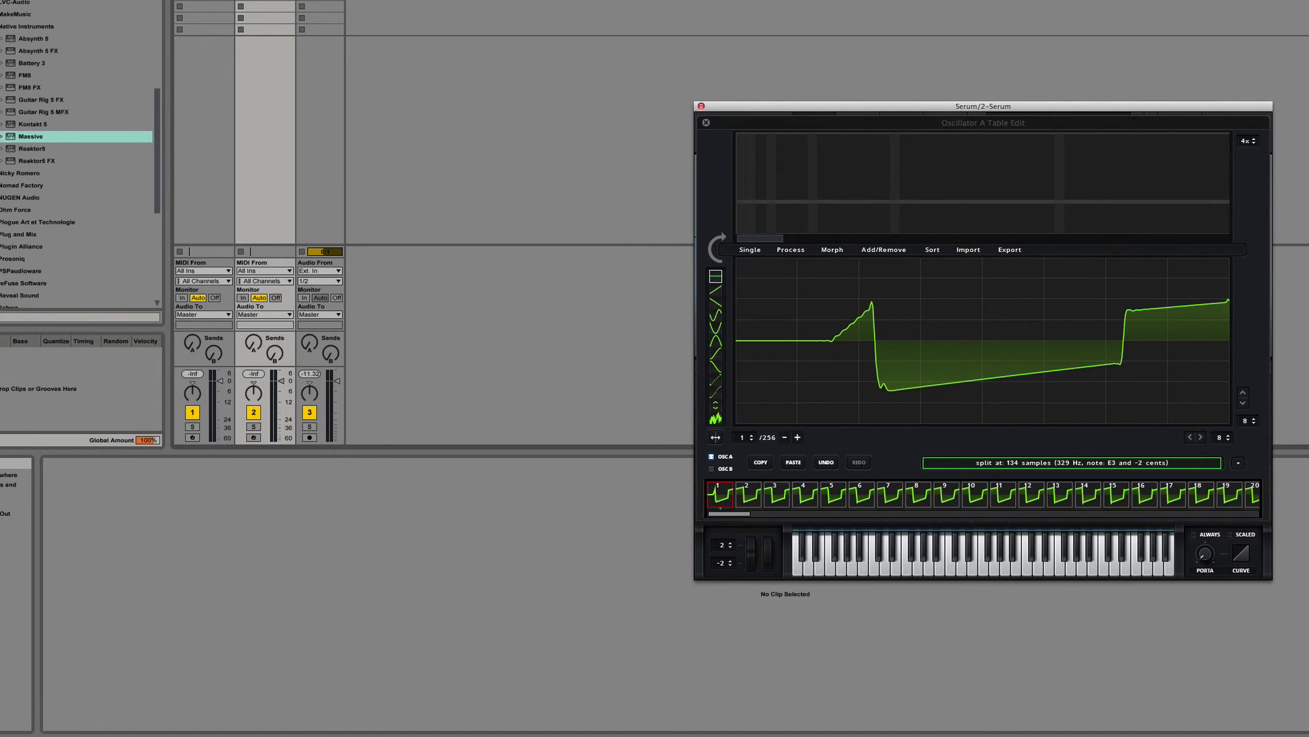
# Switch to Audacity and import the Freeze 3-Massive file, reading it directly from the original.
pyautogui.moveTo(1263, 488); pyautogui.dragTo(1016, 734)
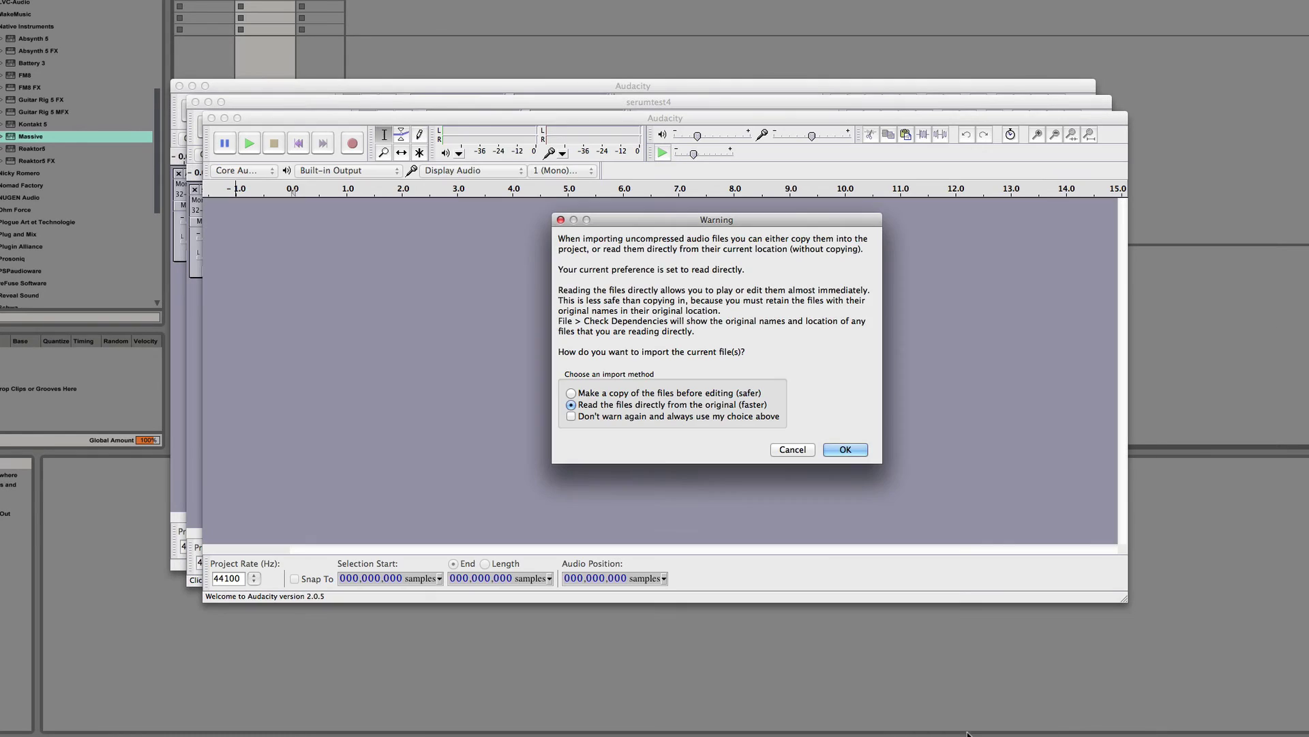
pyautogui.click(845, 449)
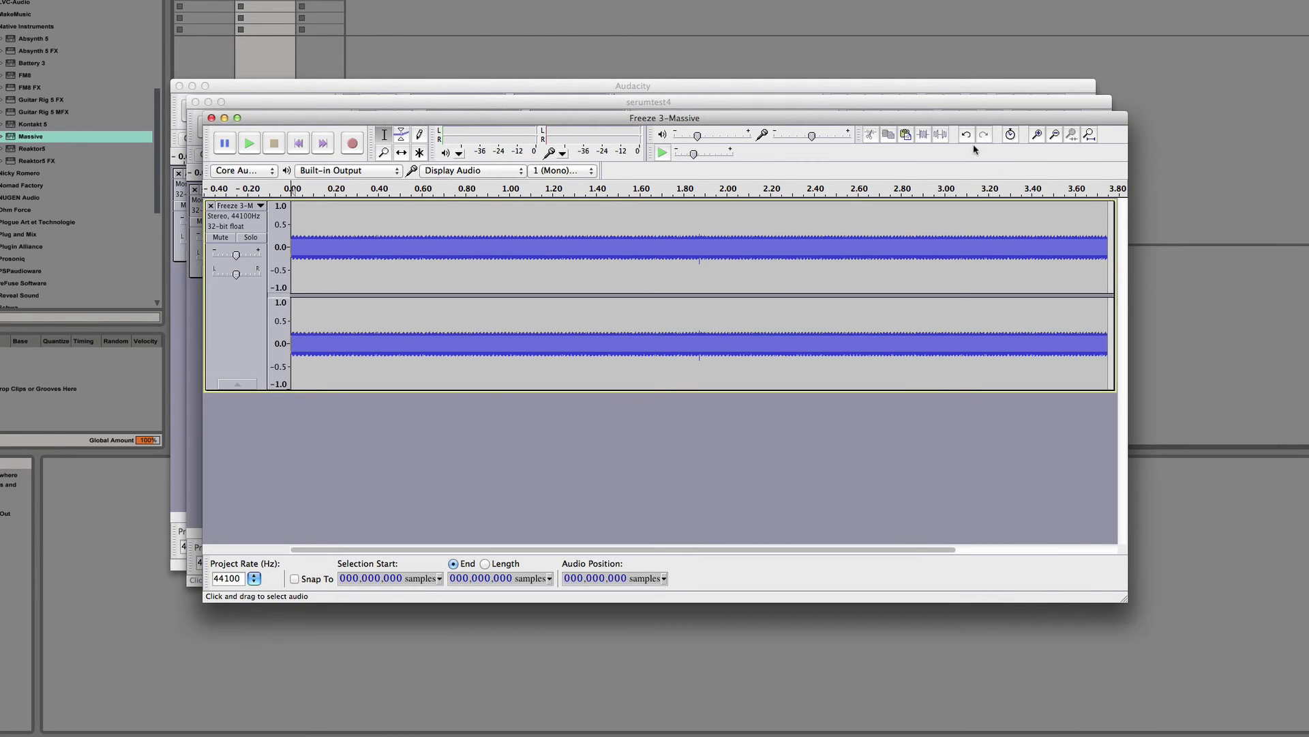
# Examine the start of the Massive recording at sample level, marking sample 26 where the waveform begins.
pyautogui.click(1038, 135)
pyautogui.click(1037, 135)
pyautogui.click(1037, 135)
pyautogui.click(1038, 135)
pyautogui.click(1038, 135)
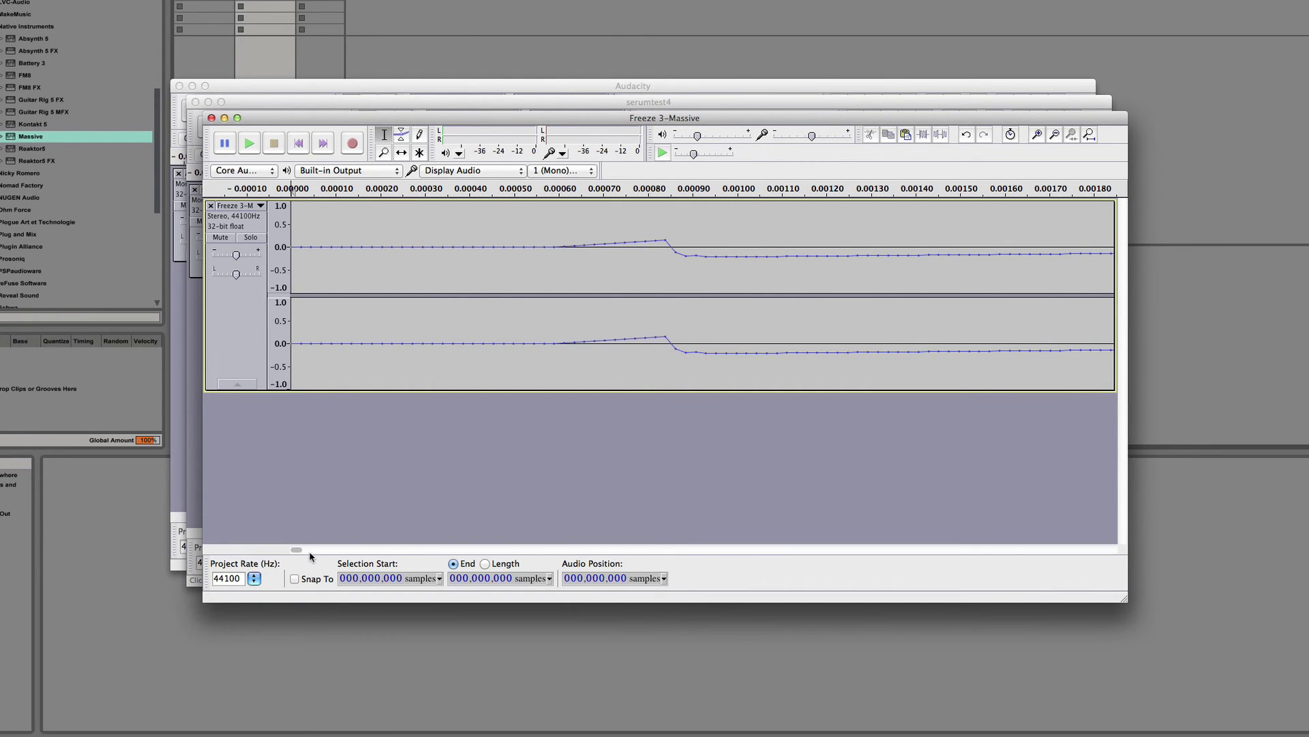
pyautogui.click(555, 361)
pyautogui.moveTo(295, 549); pyautogui.dragTo(295, 549)
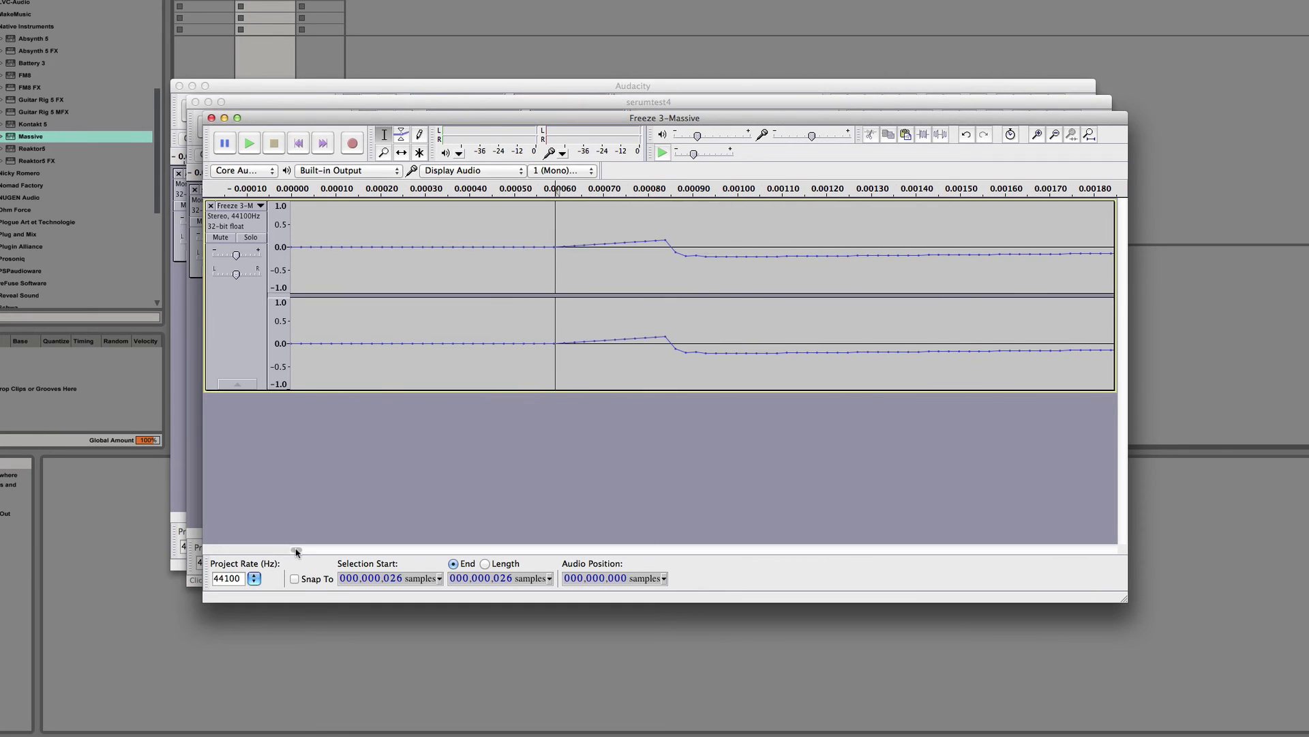
pyautogui.click(1057, 136)
pyautogui.click(1057, 136)
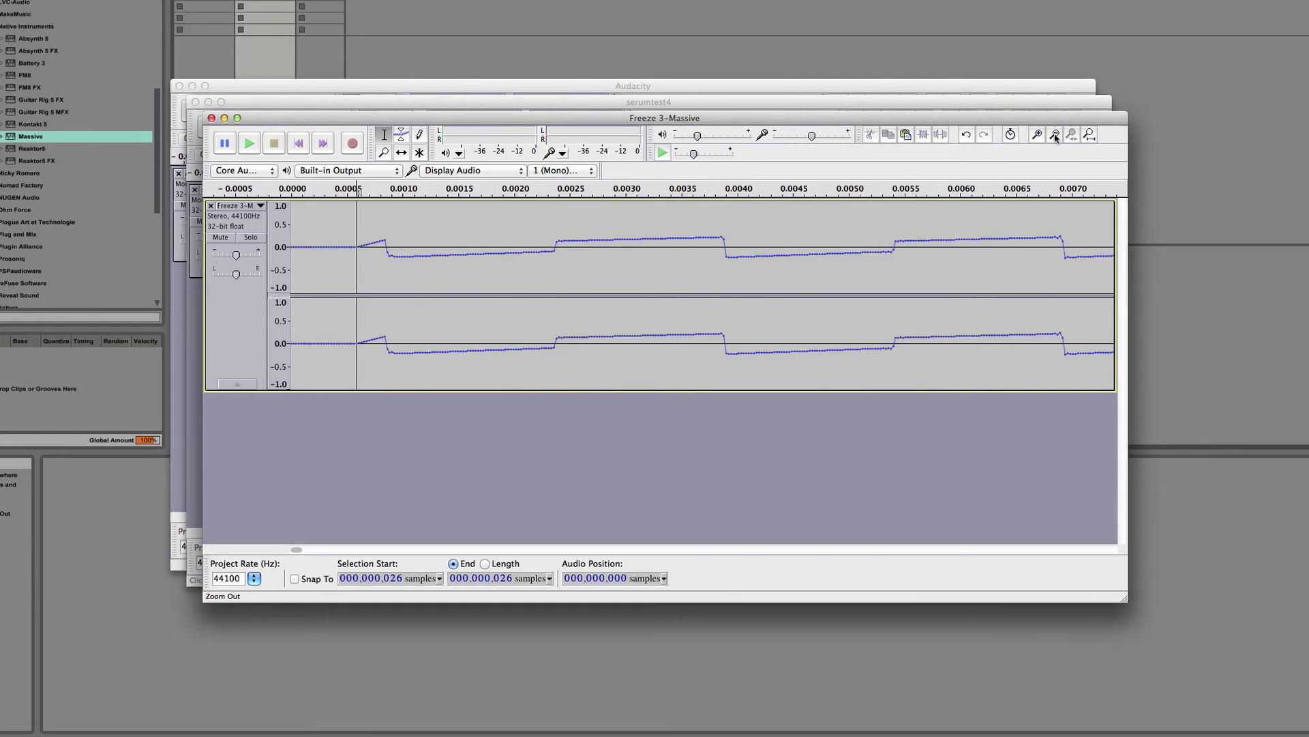
# Select the opening 104 samples up to the first upward jump, and inspect the cycles that follow.
pyautogui.click(555, 291)
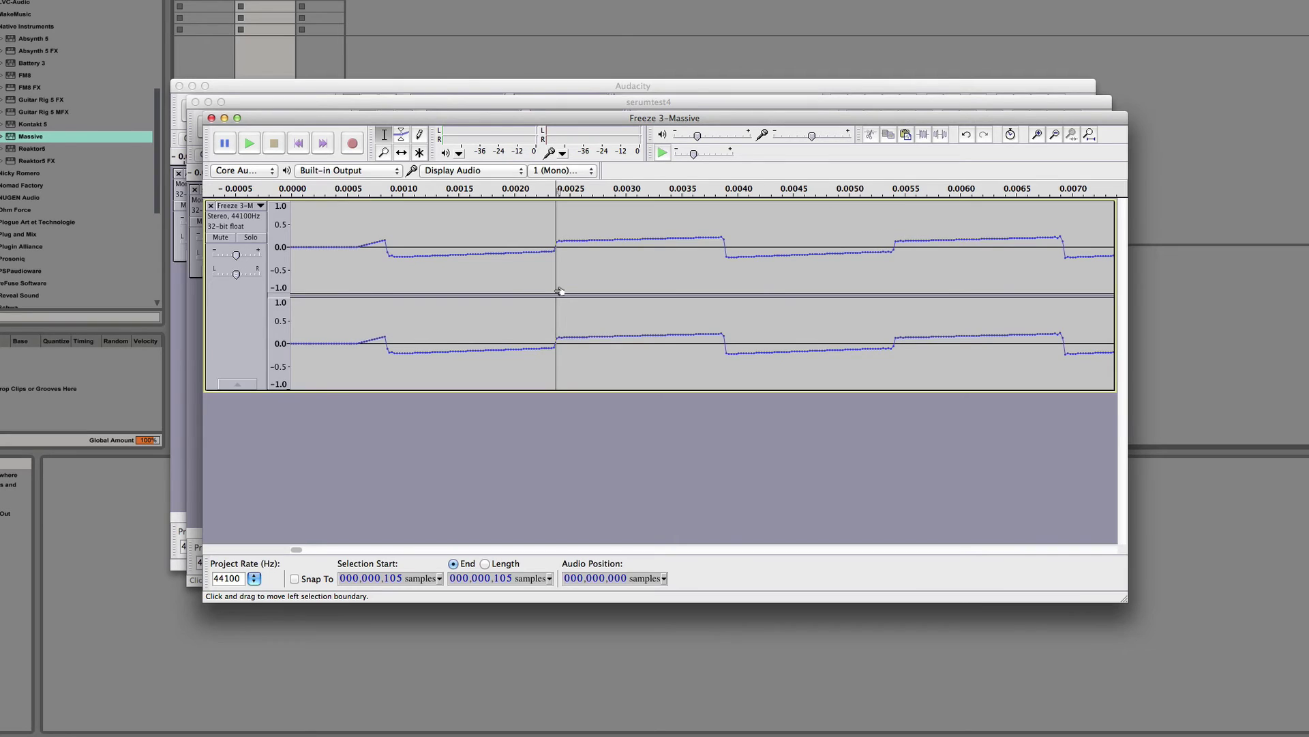
pyautogui.click(554, 291)
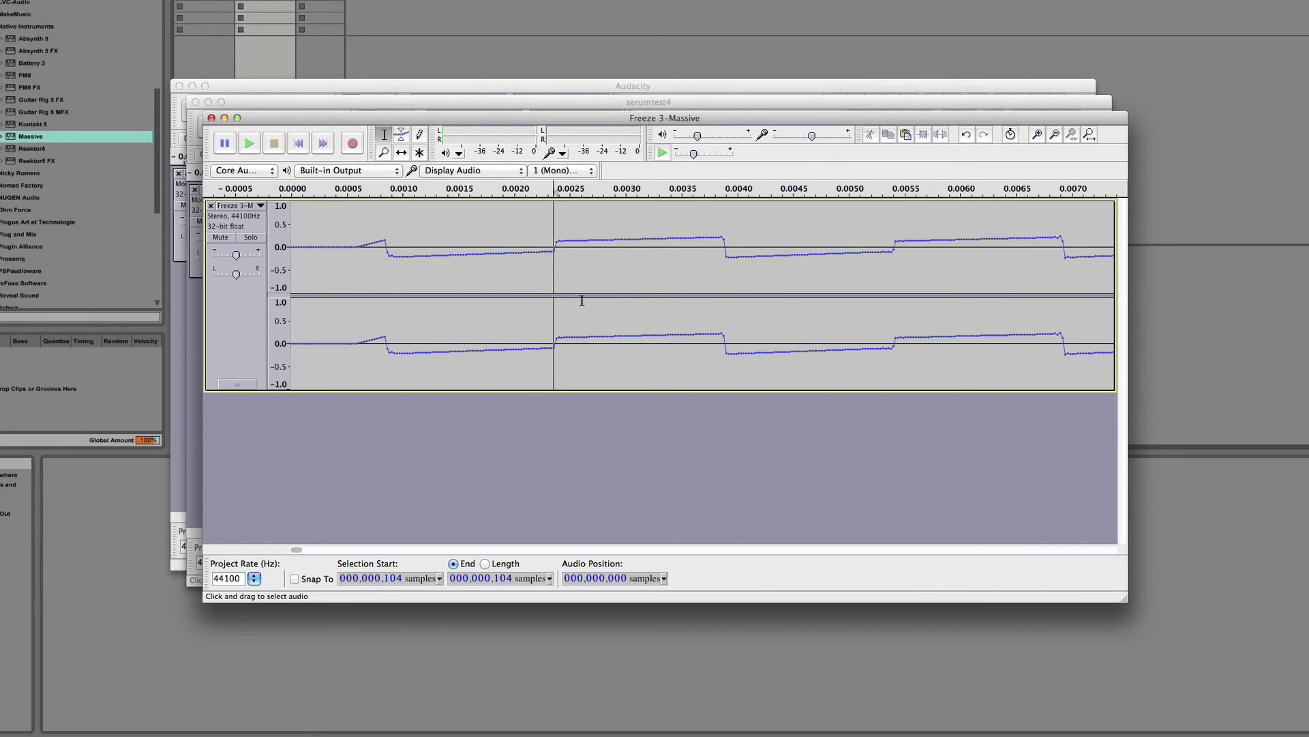
pyautogui.click(558, 299)
pyautogui.moveTo(553, 301); pyautogui.dragTo(268, 316)
pyautogui.click(1037, 135)
pyautogui.click(1036, 135)
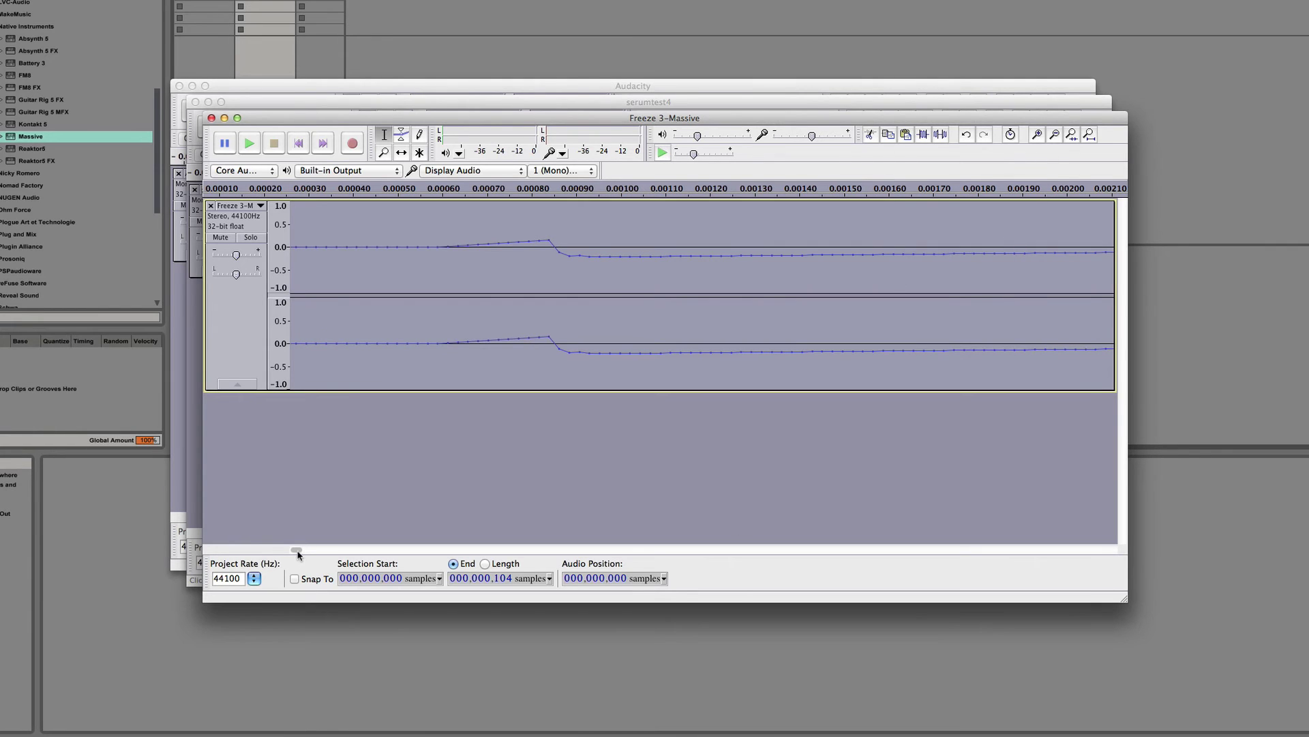
pyautogui.moveTo(297, 552); pyautogui.dragTo(299, 551)
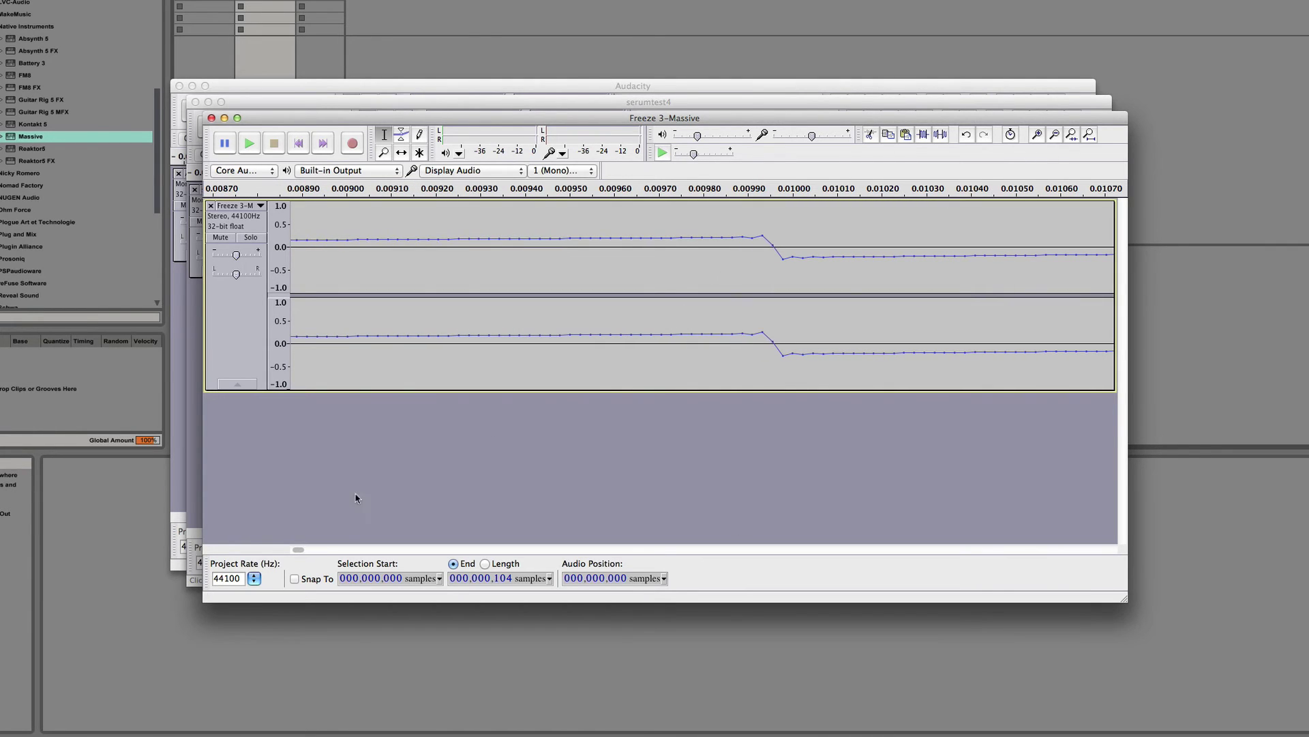
pyautogui.click(1057, 135)
pyautogui.click(1057, 135)
pyautogui.click(1057, 135)
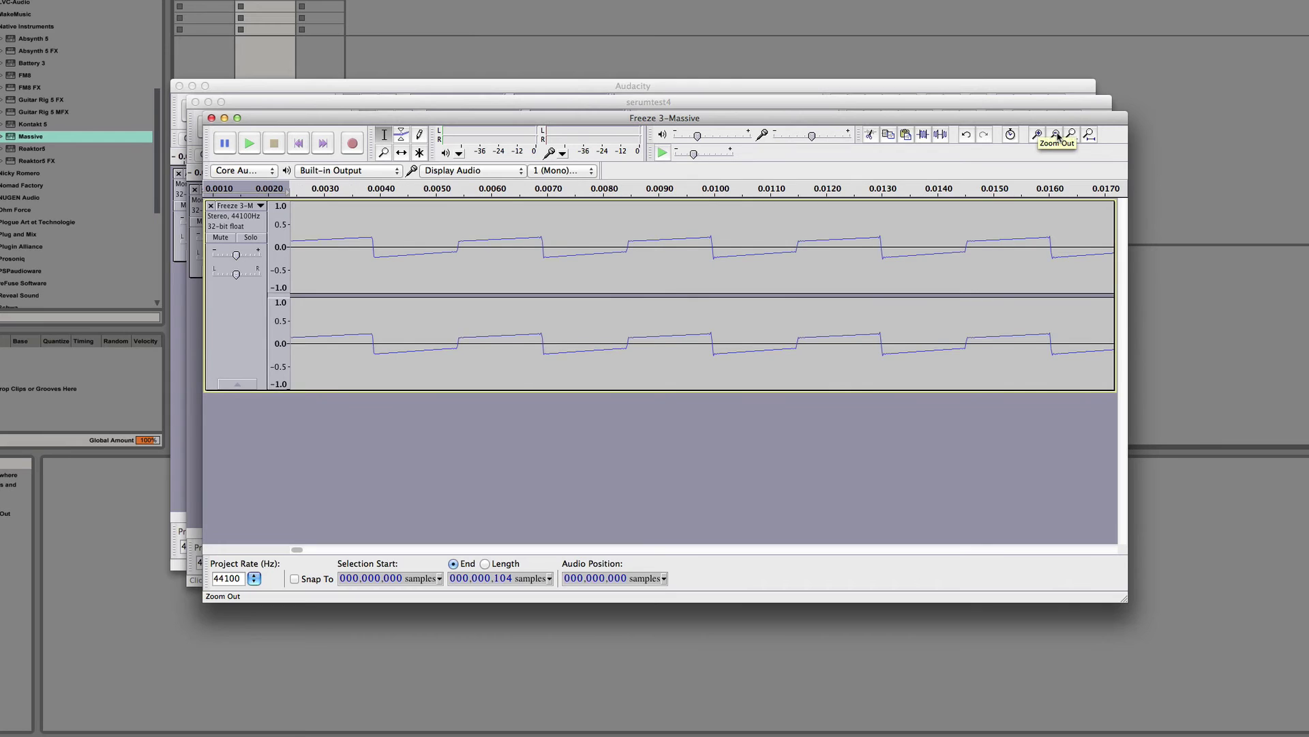
pyautogui.click(1056, 135)
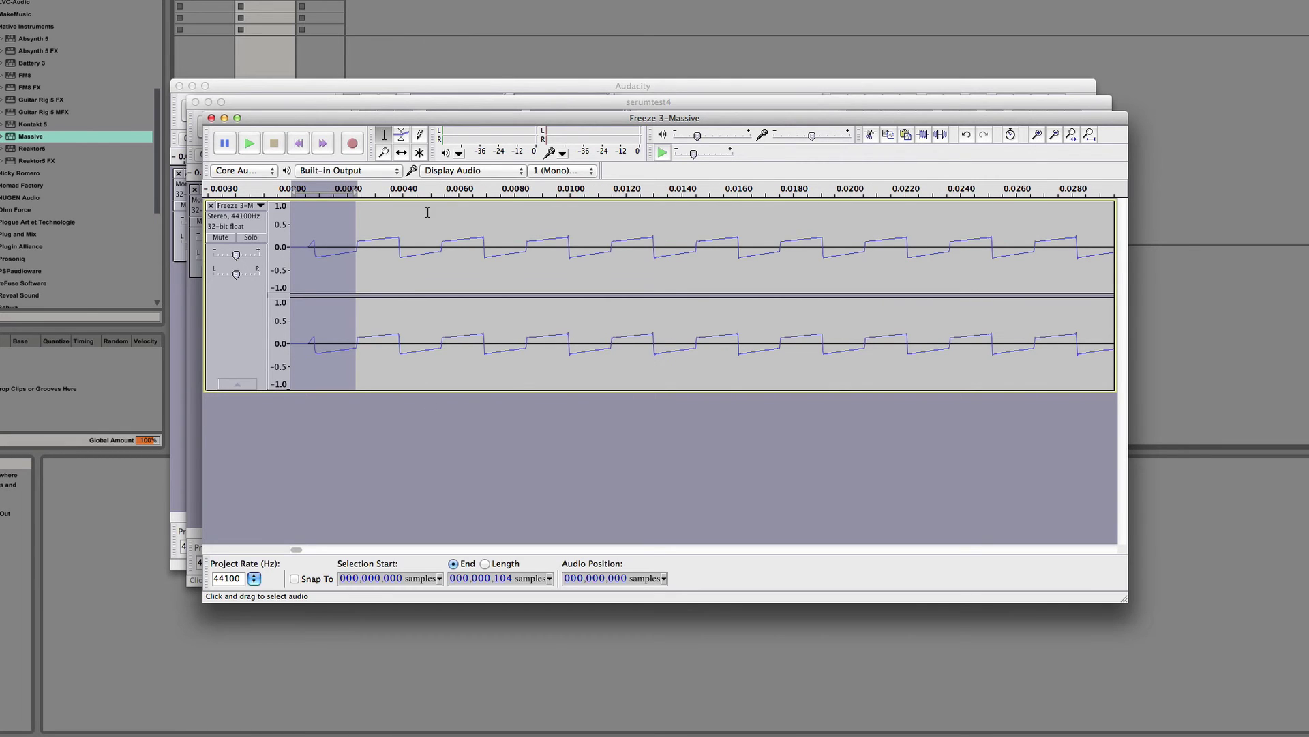
# Try deleting the opening 106 samples, inspect the new start of the waveform, and undo the deletion.
pyautogui.click(348, 237)
pyautogui.click(299, 245)
pyautogui.moveTo(356, 249); pyautogui.dragTo(265, 268)
pyautogui.press('BackSpace')
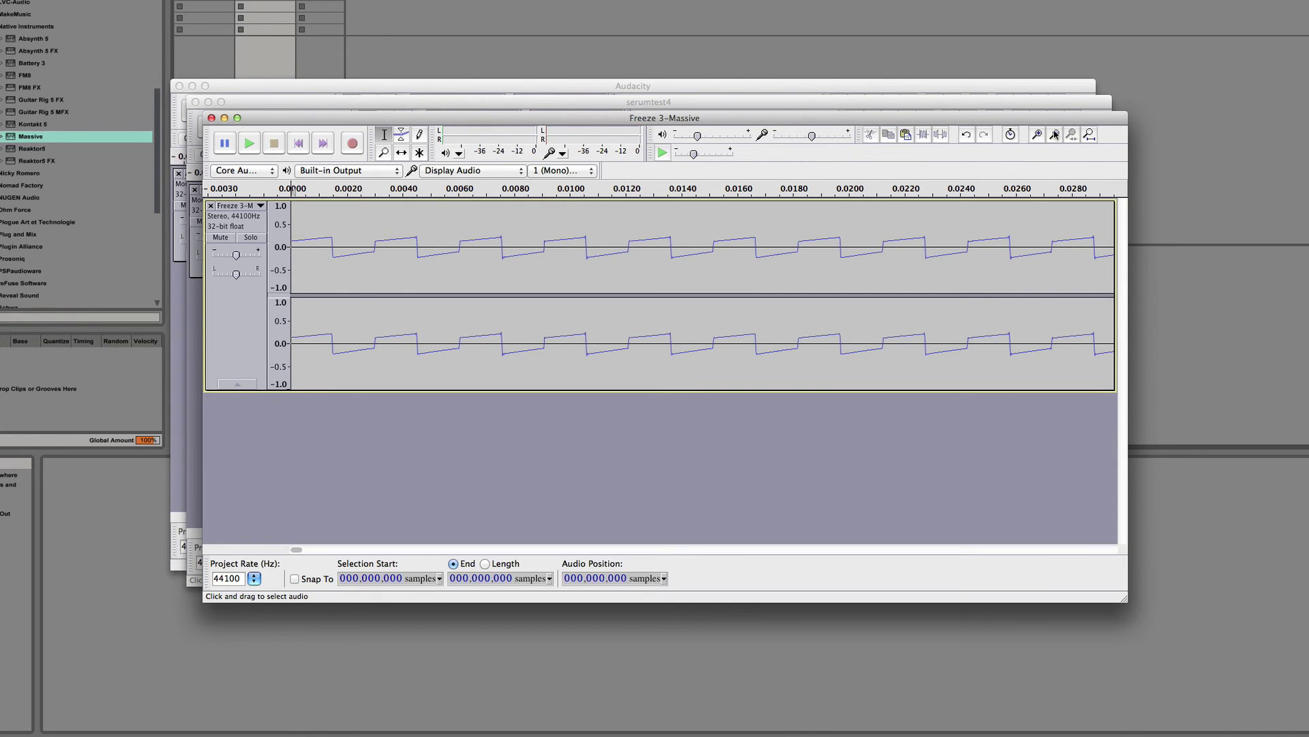
pyautogui.click(1038, 134)
pyautogui.click(1038, 134)
pyautogui.click(1038, 134)
pyautogui.click(1038, 135)
pyautogui.click(1038, 136)
pyautogui.click(1039, 137)
pyautogui.press('super+z')
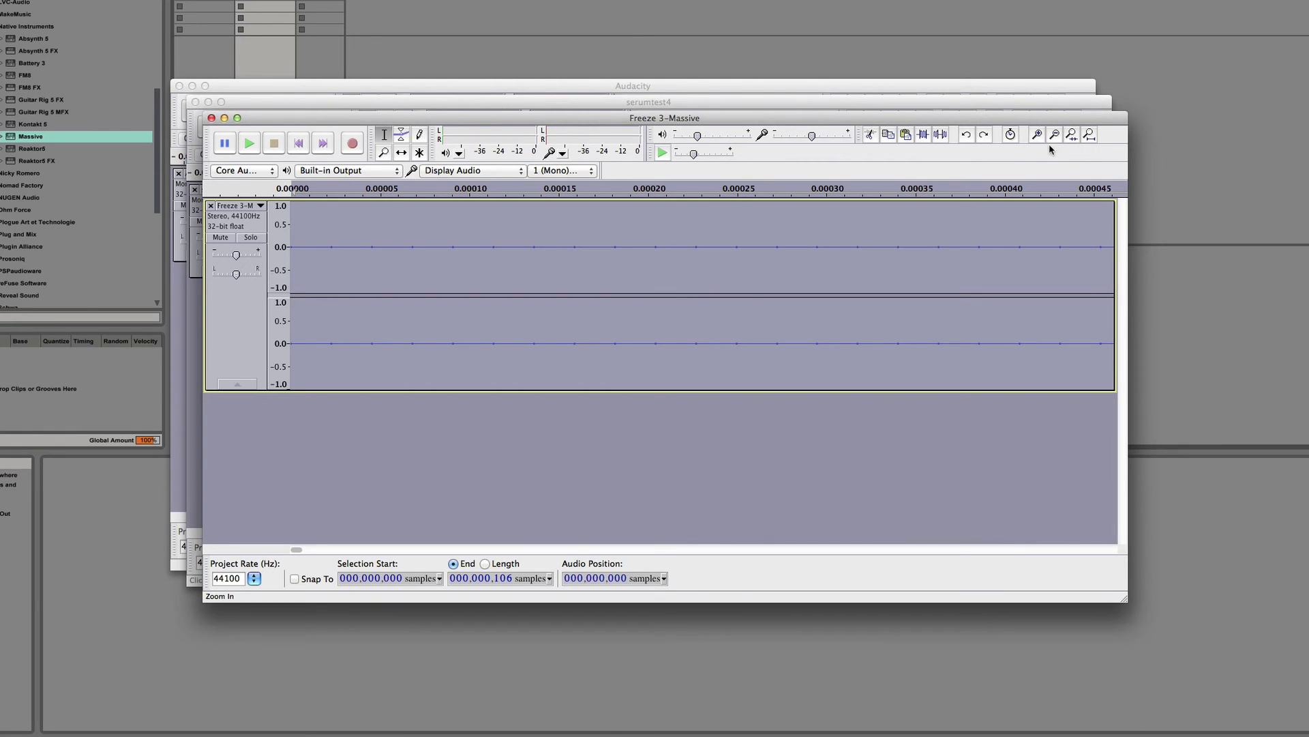
# Select the opening 105 samples of the recording, up to the first upward jump, and delete them.
pyautogui.click(1054, 136)
pyautogui.click(1054, 137)
pyautogui.click(1054, 137)
pyautogui.click(1055, 136)
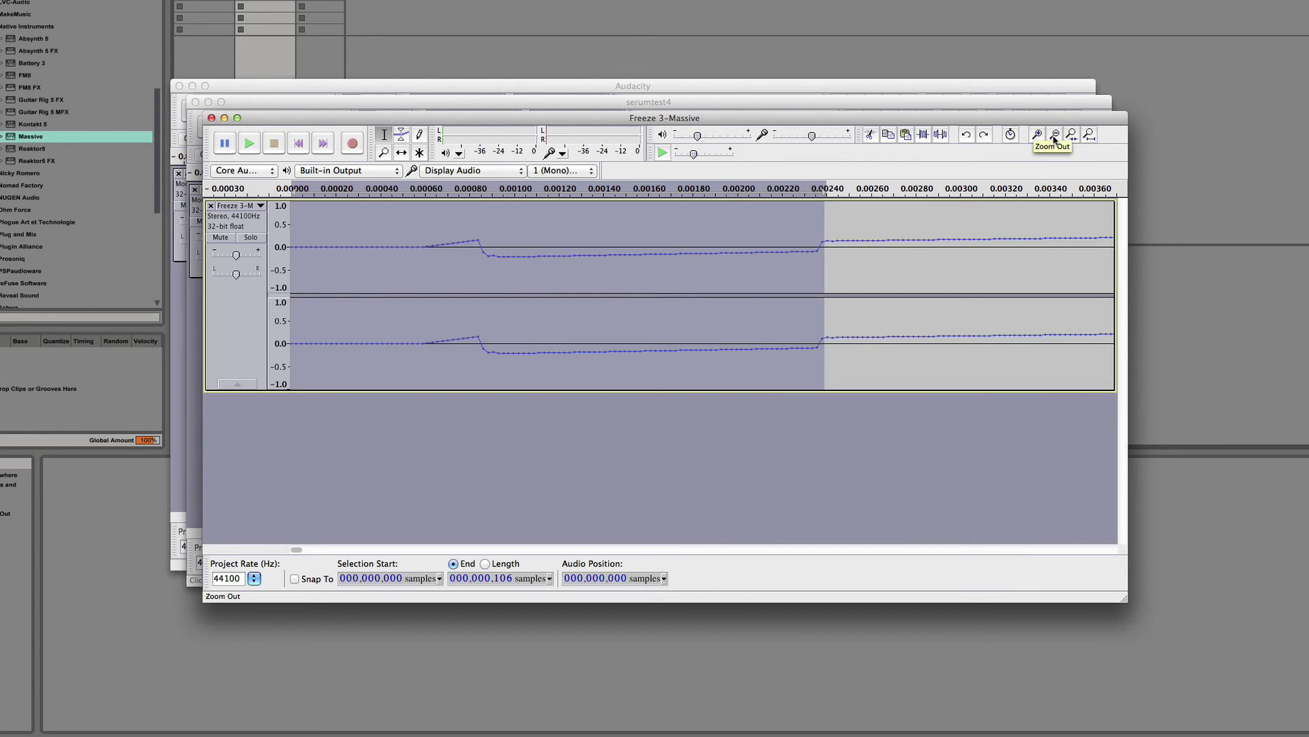
pyautogui.moveTo(814, 244); pyautogui.dragTo(399, 247)
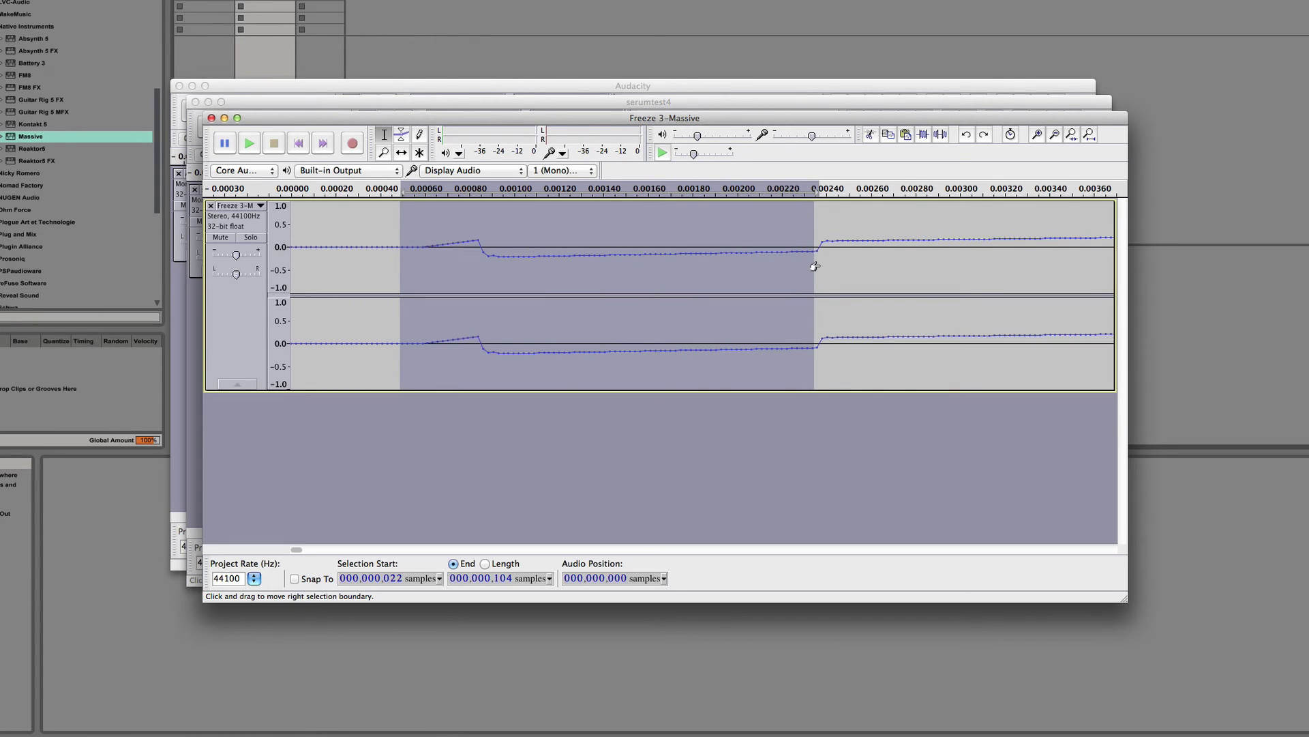
pyautogui.moveTo(818, 260); pyautogui.dragTo(402, 261)
pyautogui.hotkey('shift', 'Home')
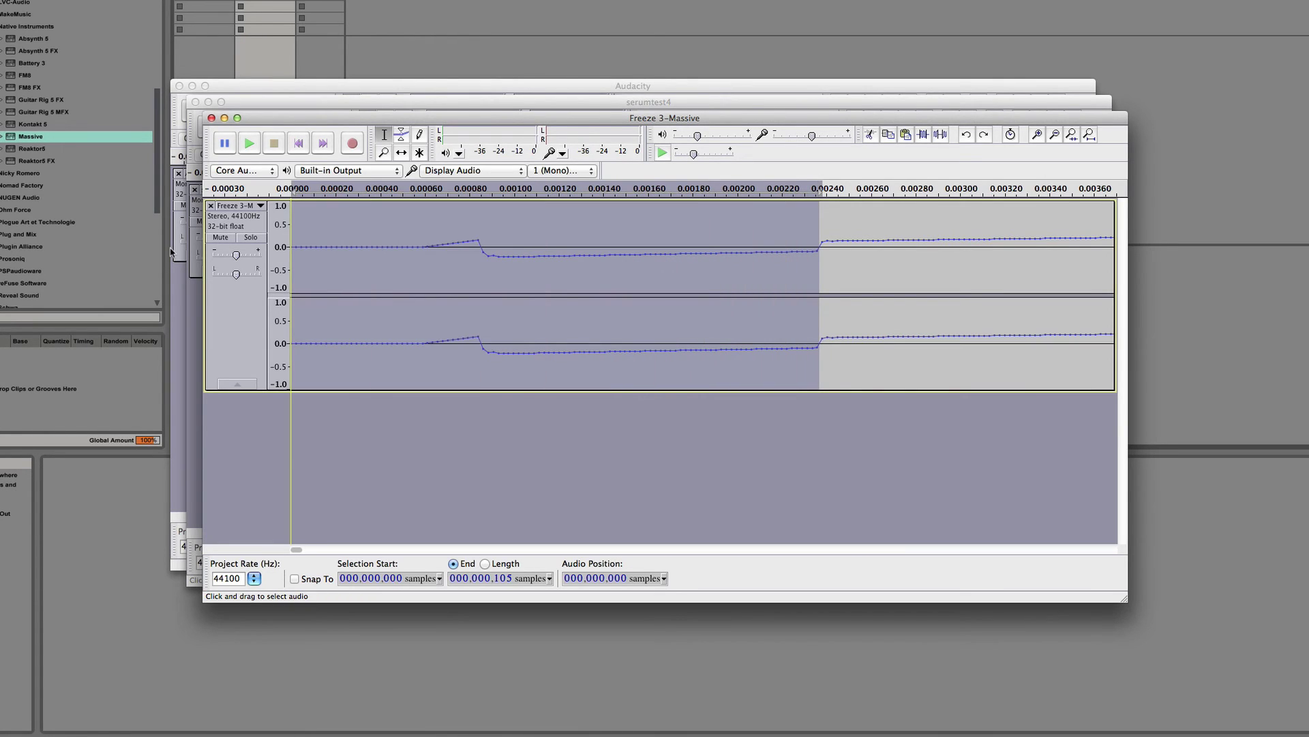
pyautogui.press('Delete')
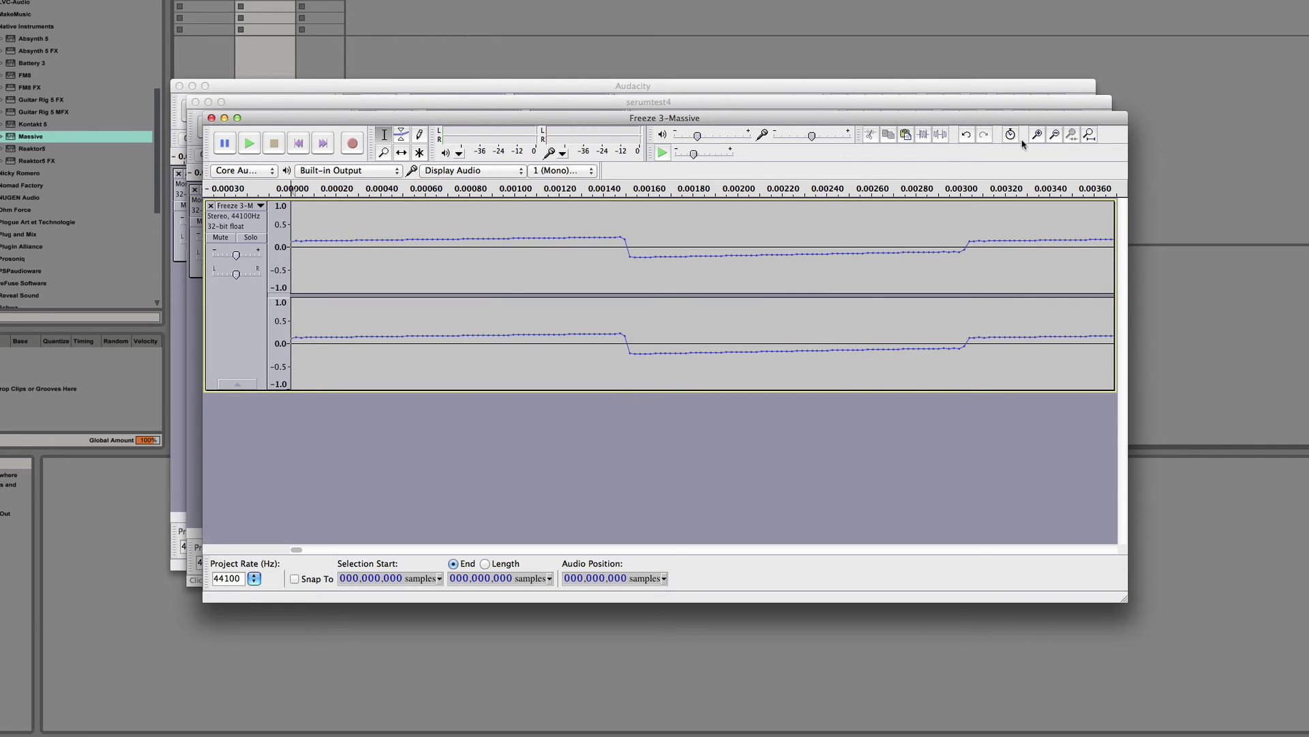
# Measure the first full cycle's length in samples by placing the cursor at the next upward jump.
pyautogui.click(1055, 134)
pyautogui.click(732, 285)
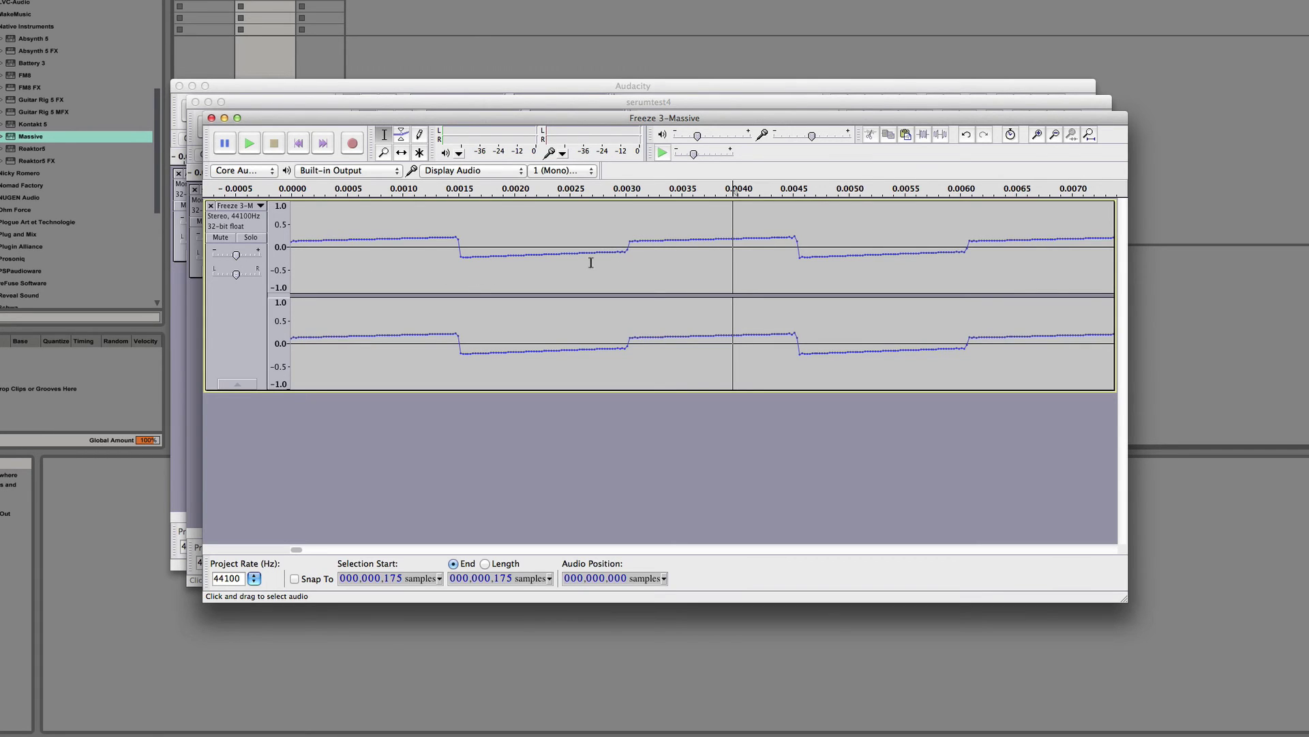
pyautogui.click(628, 261)
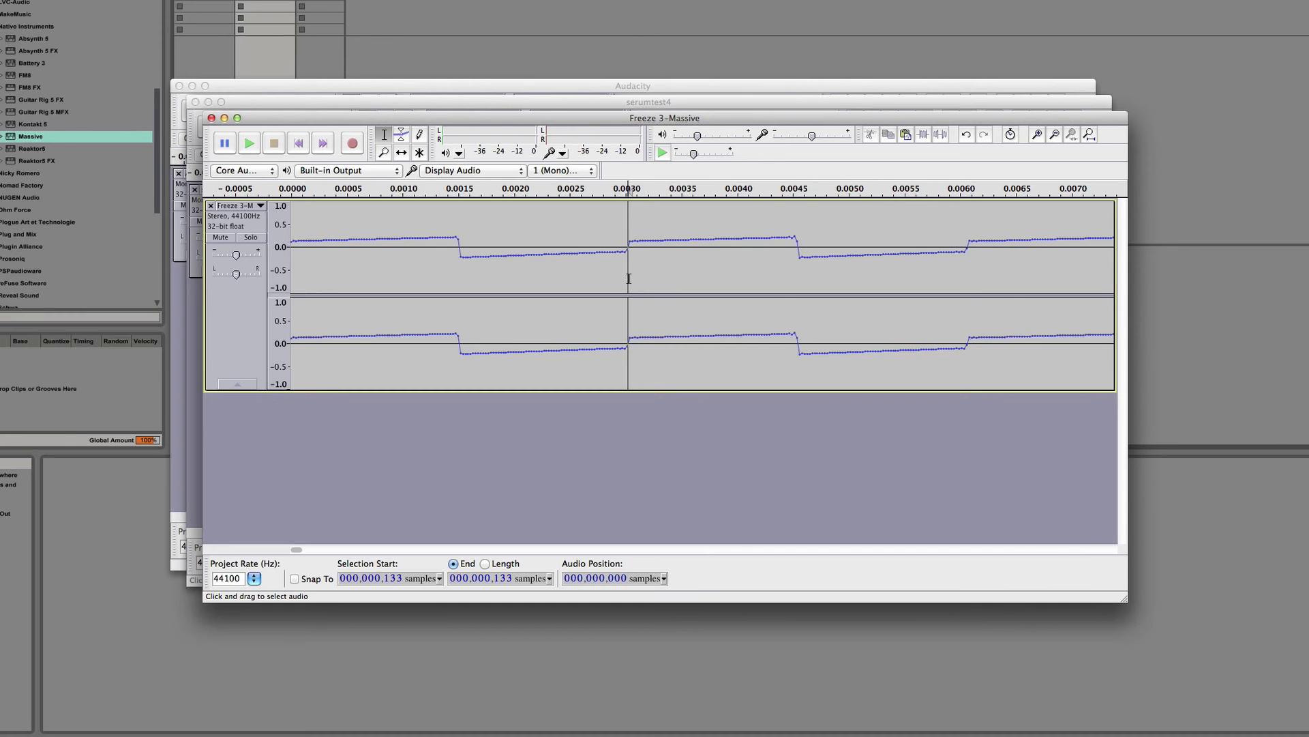
# Switch to Serum, re-import the Massive recording with the split set to 133 samples, and compare it with the Audacity waveform.
pyautogui.click(1275, 588)
pyautogui.click(1164, 464)
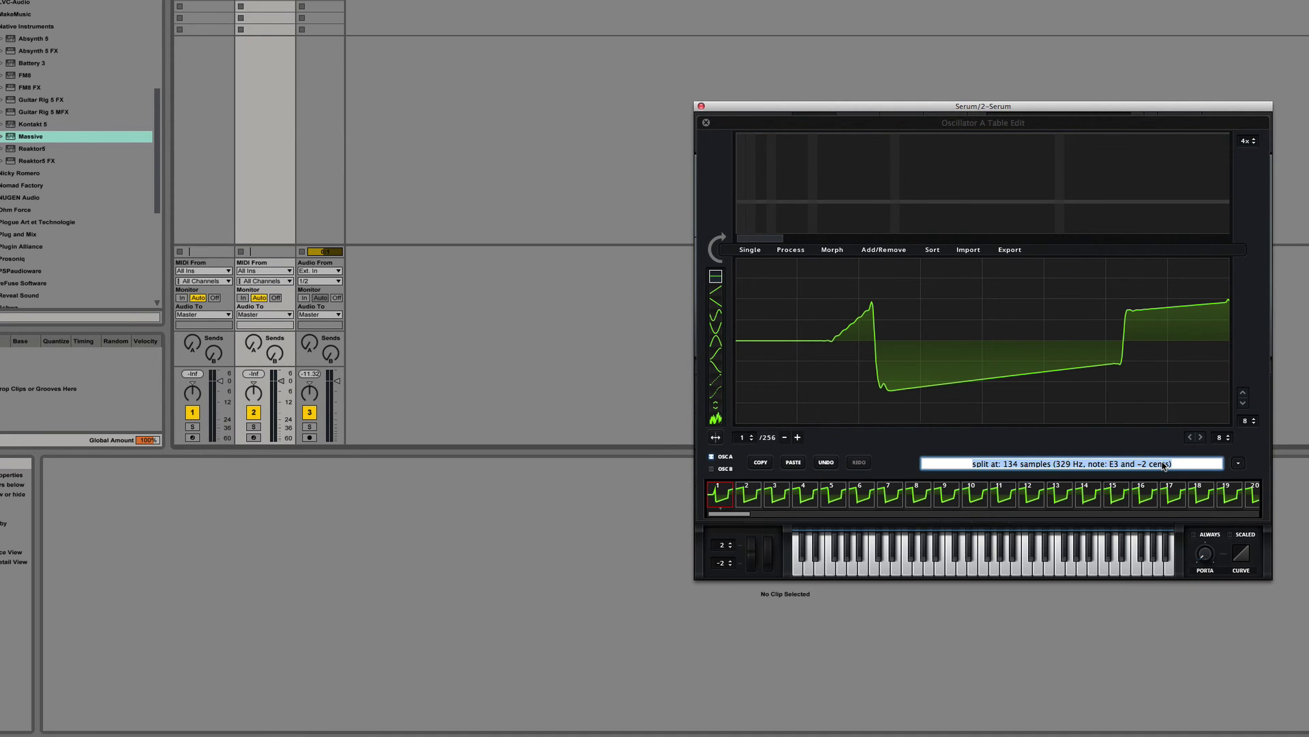
pyautogui.write('133')
pyautogui.press('Return')
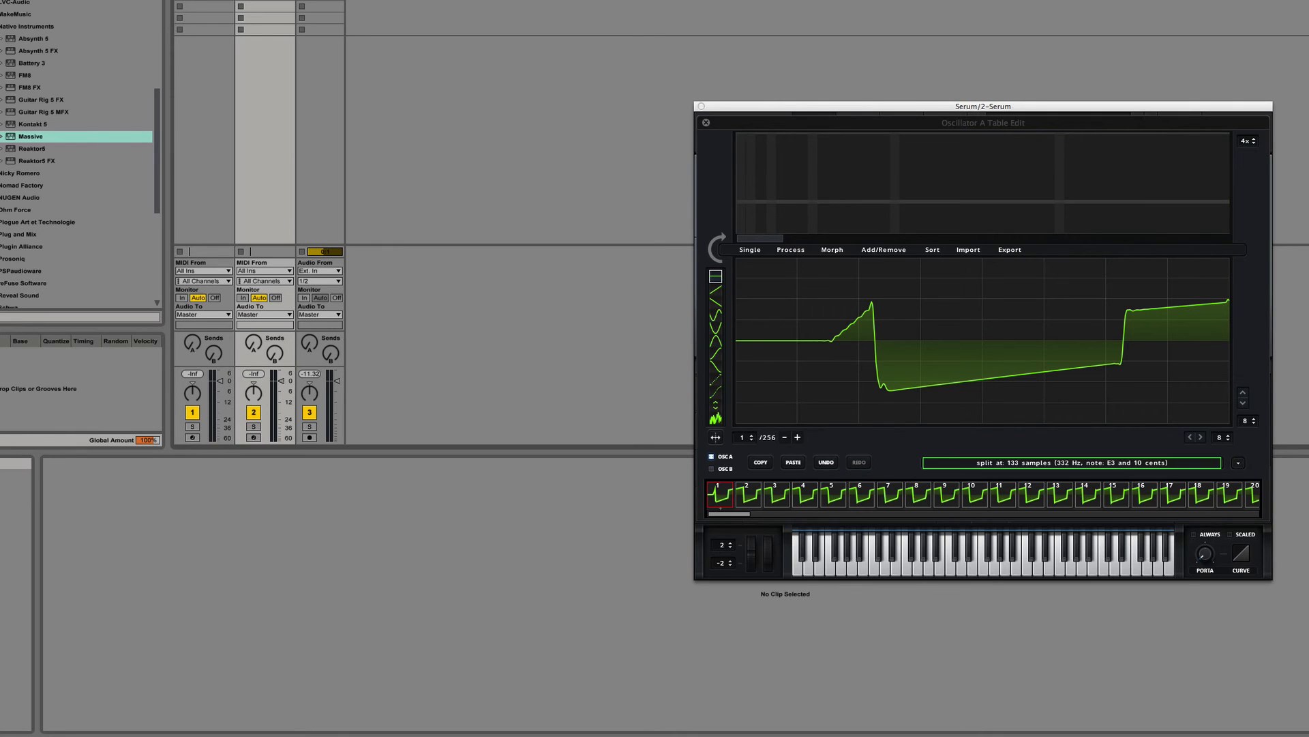
pyautogui.moveTo(1299, 271); pyautogui.dragTo(1009, 328)
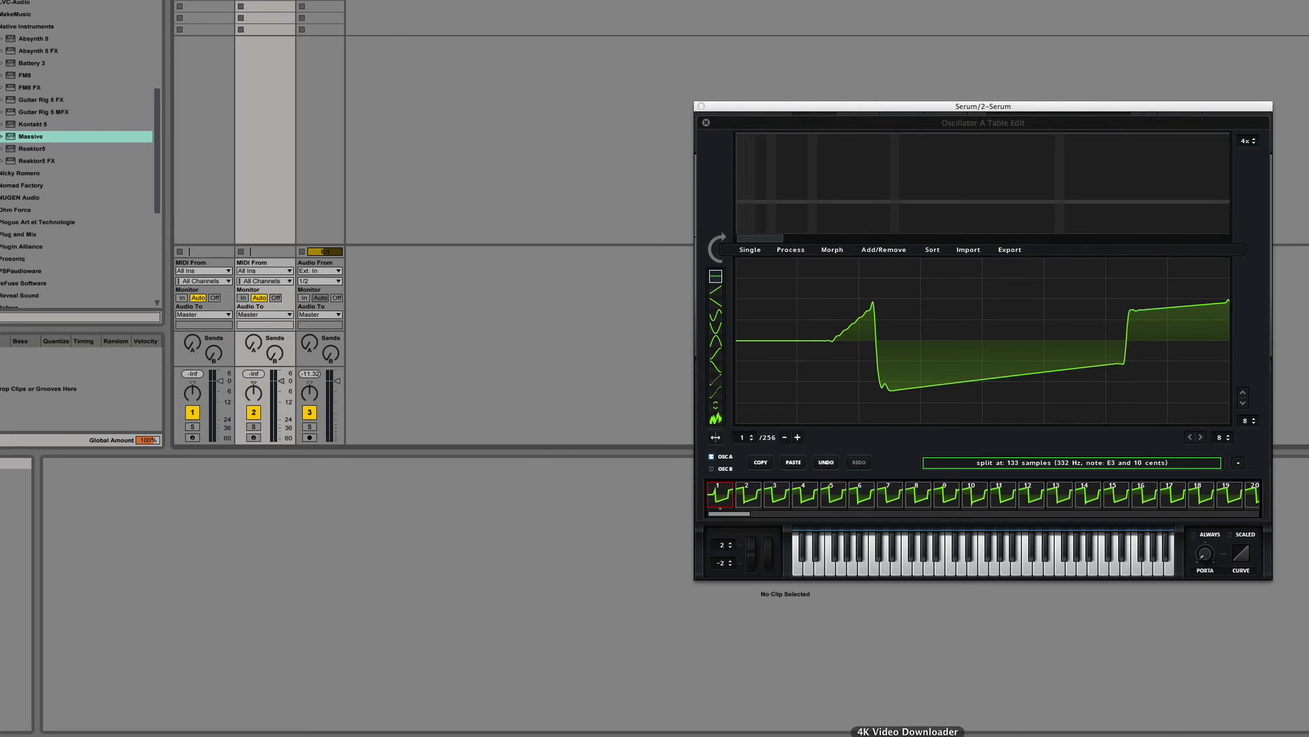
pyautogui.click(1028, 734)
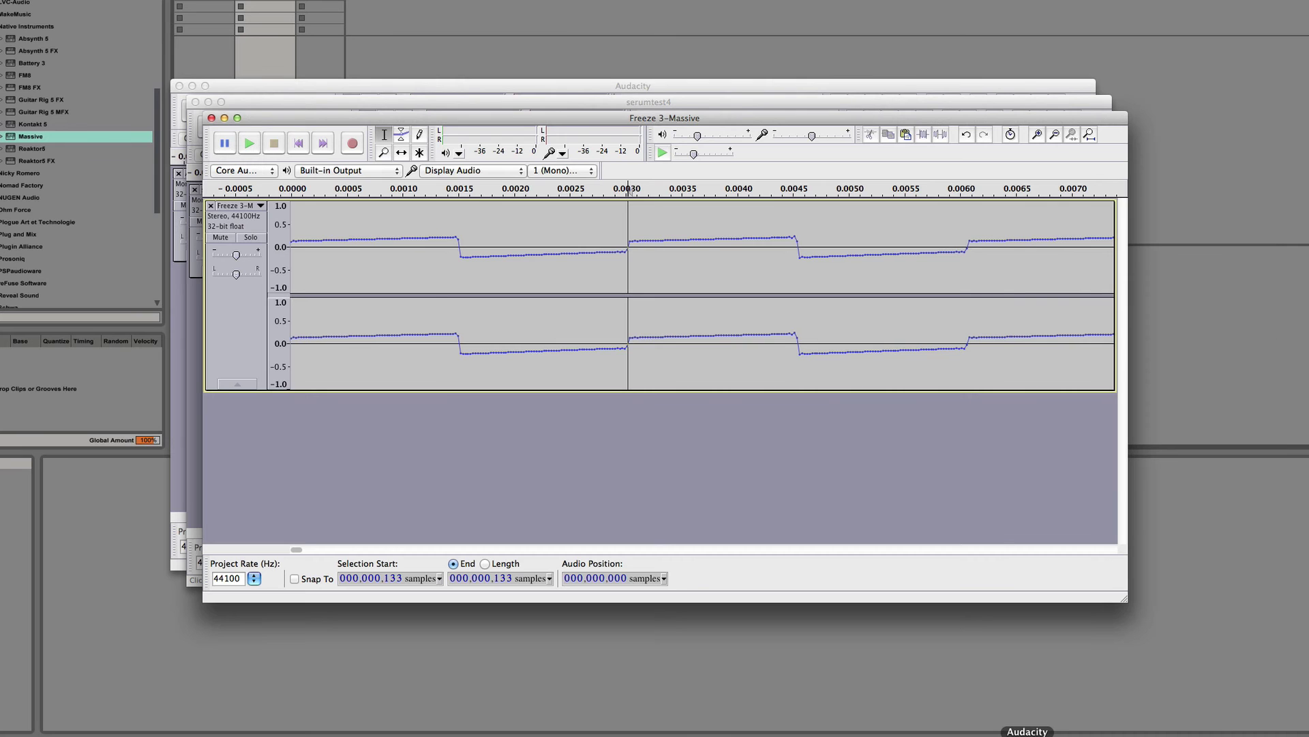
pyautogui.click(700, 619)
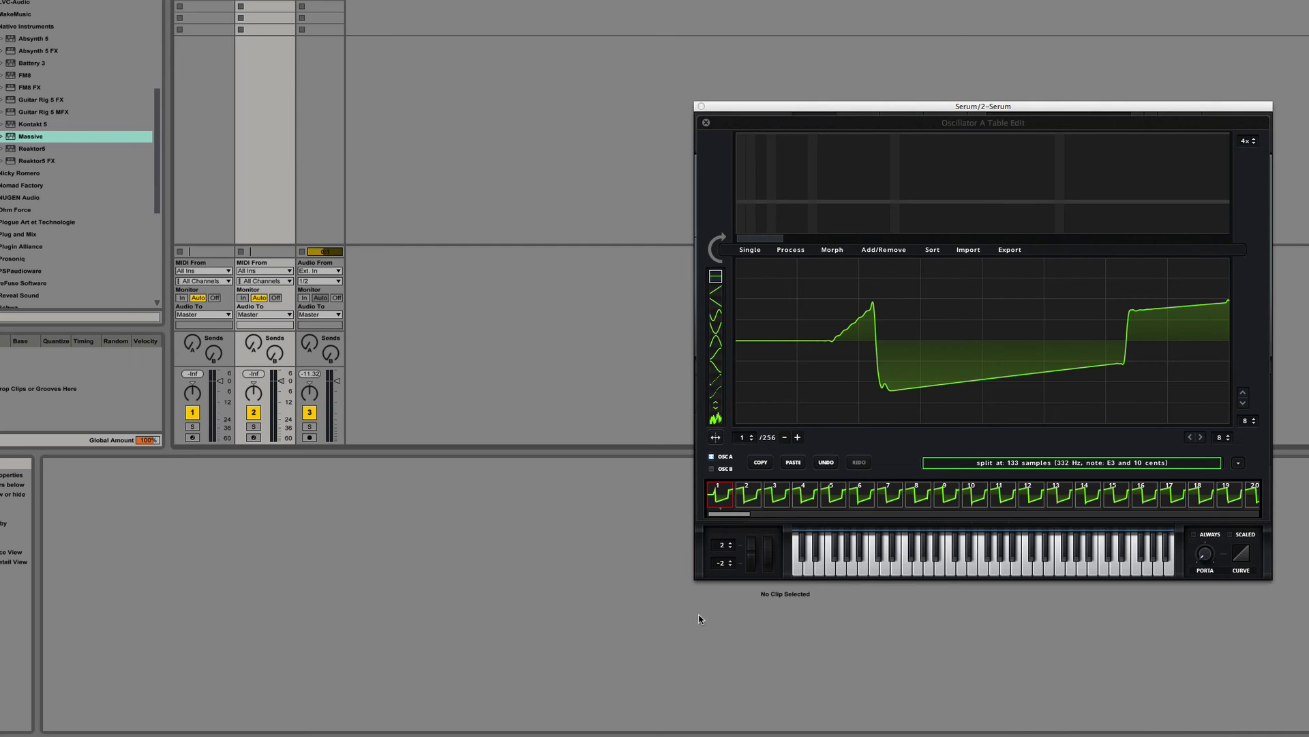
# Arm the Serum track for recording and reset Serum to its initial preset.
pyautogui.click(253, 437)
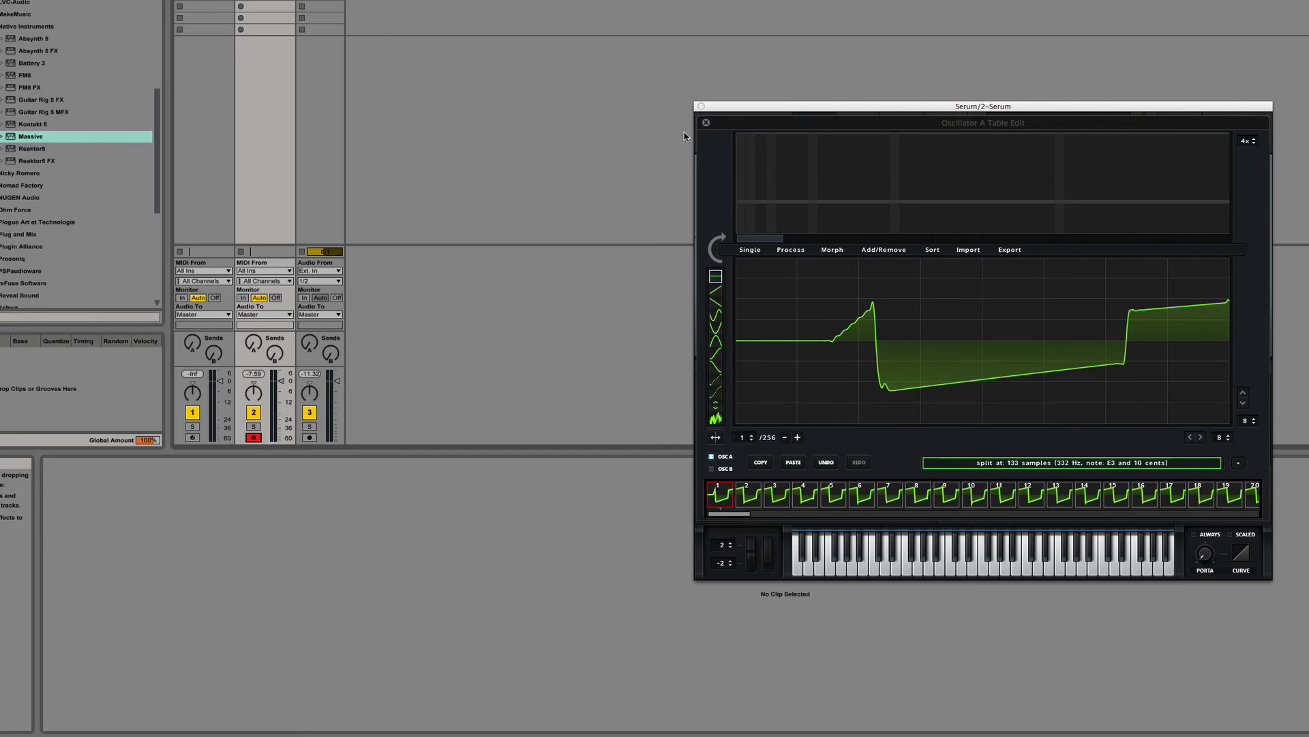
pyautogui.click(706, 122)
pyautogui.click(1178, 122)
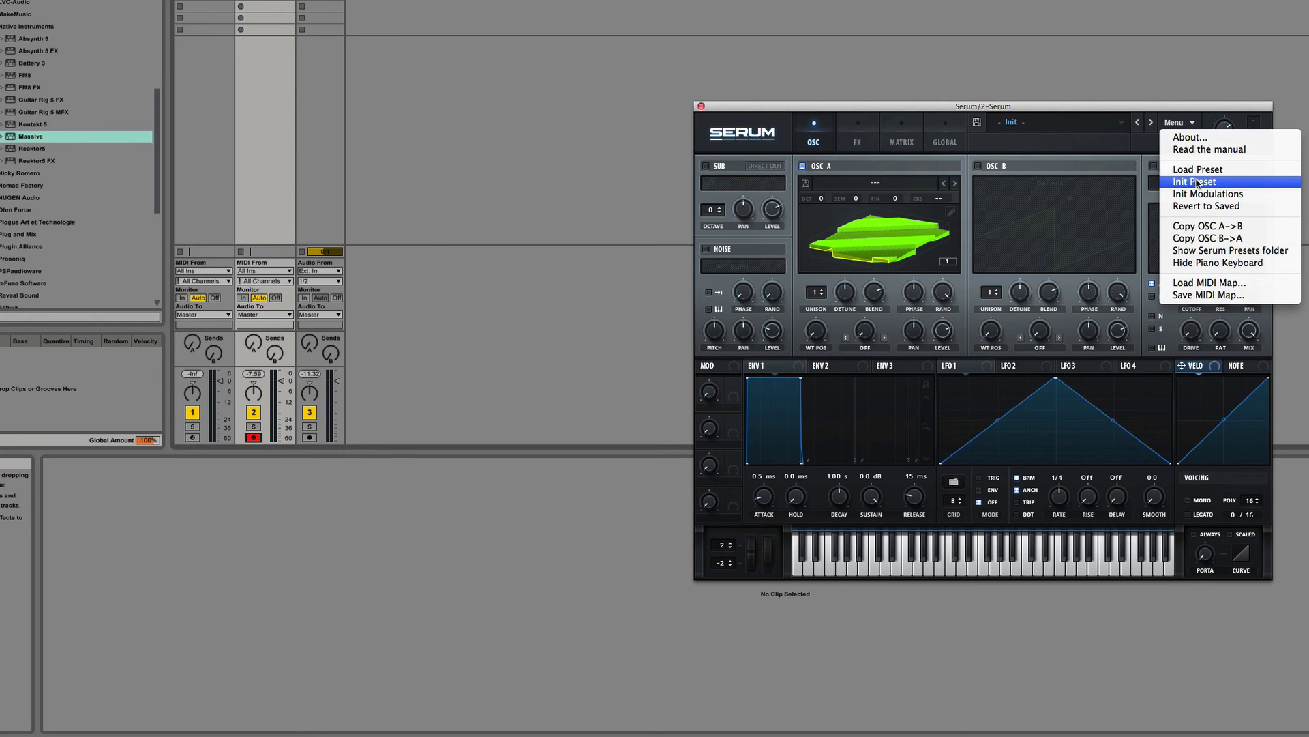
pyautogui.click(1197, 182)
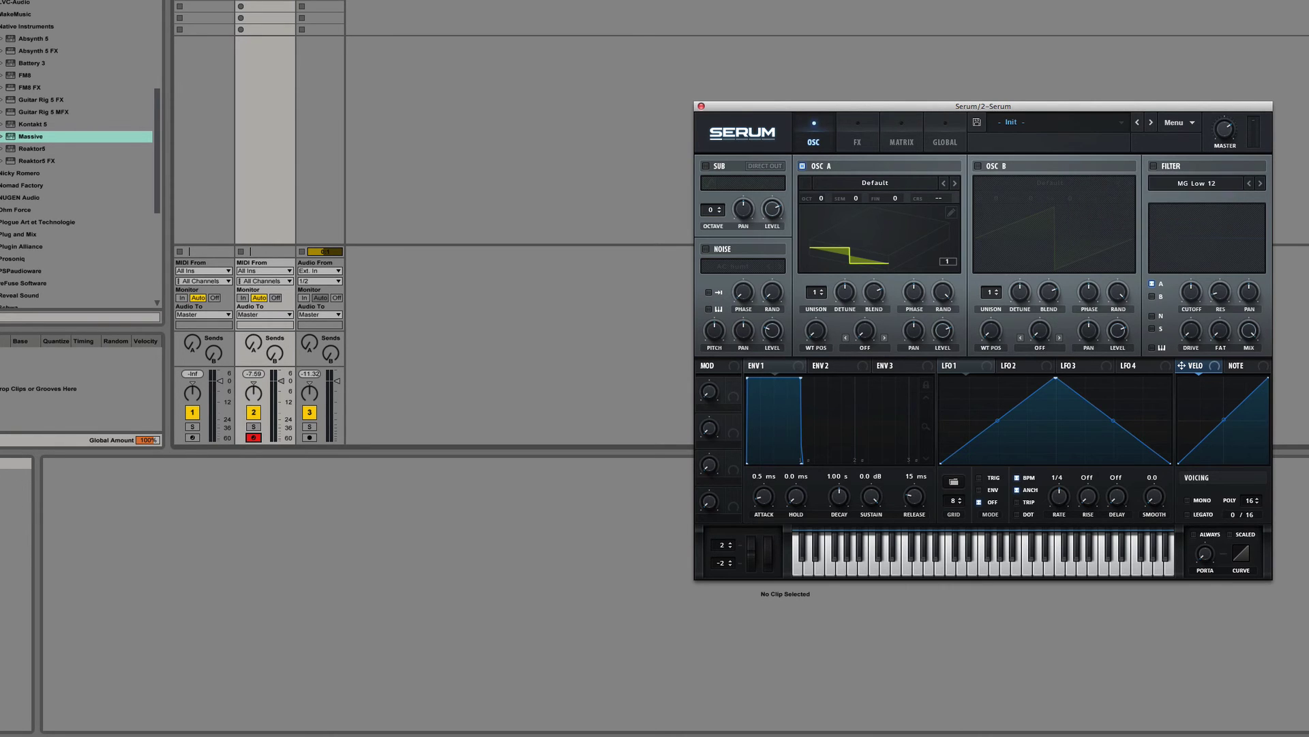
# Import the Massive recording into oscillator A's wavetable editor with the split set to 133 samples.
pyautogui.moveTo(1308, 298); pyautogui.dragTo(903, 249)
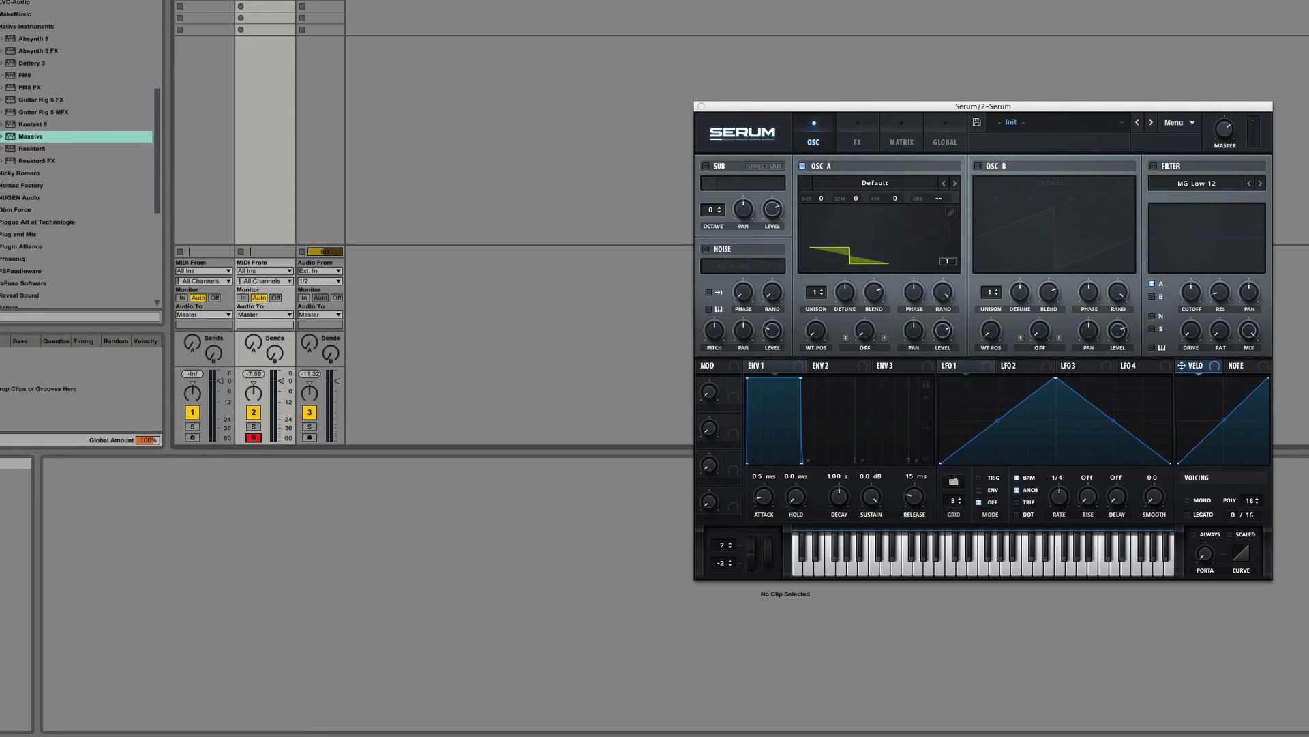
pyautogui.click(1142, 226)
pyautogui.click(950, 212)
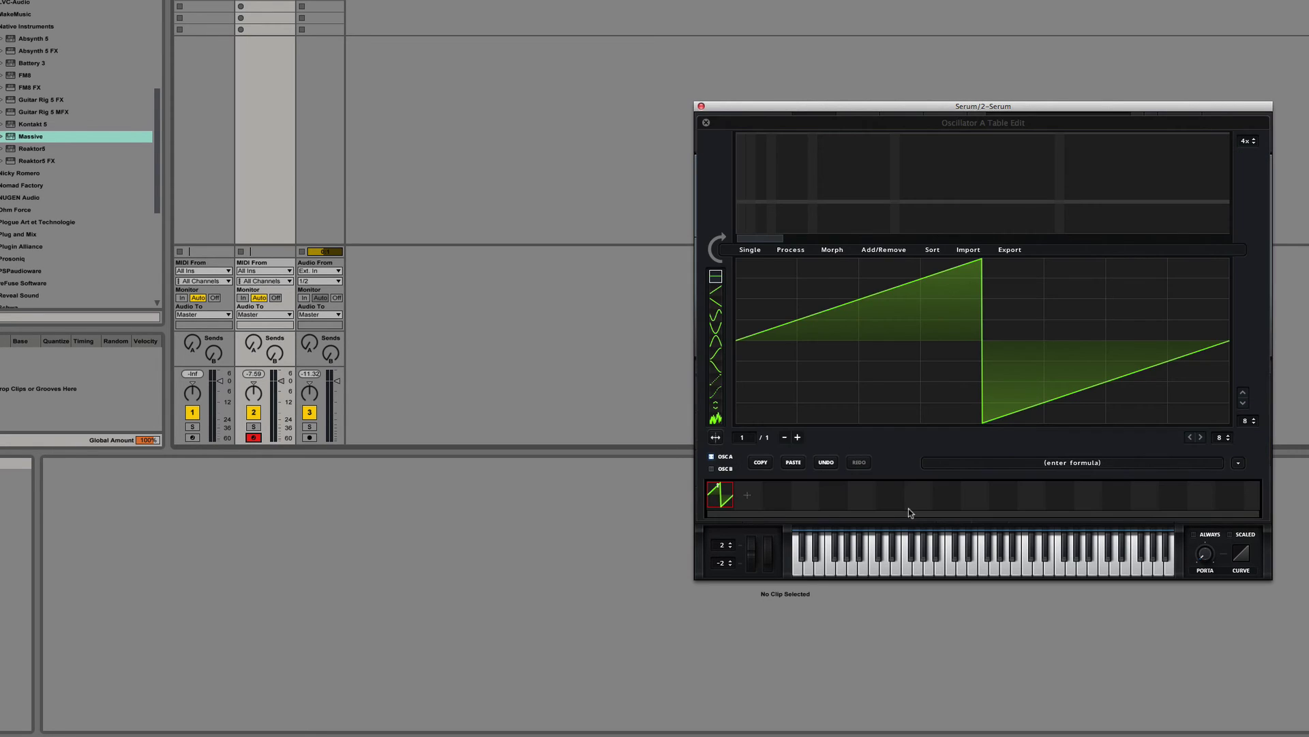
pyautogui.click(1075, 464)
pyautogui.write('1')
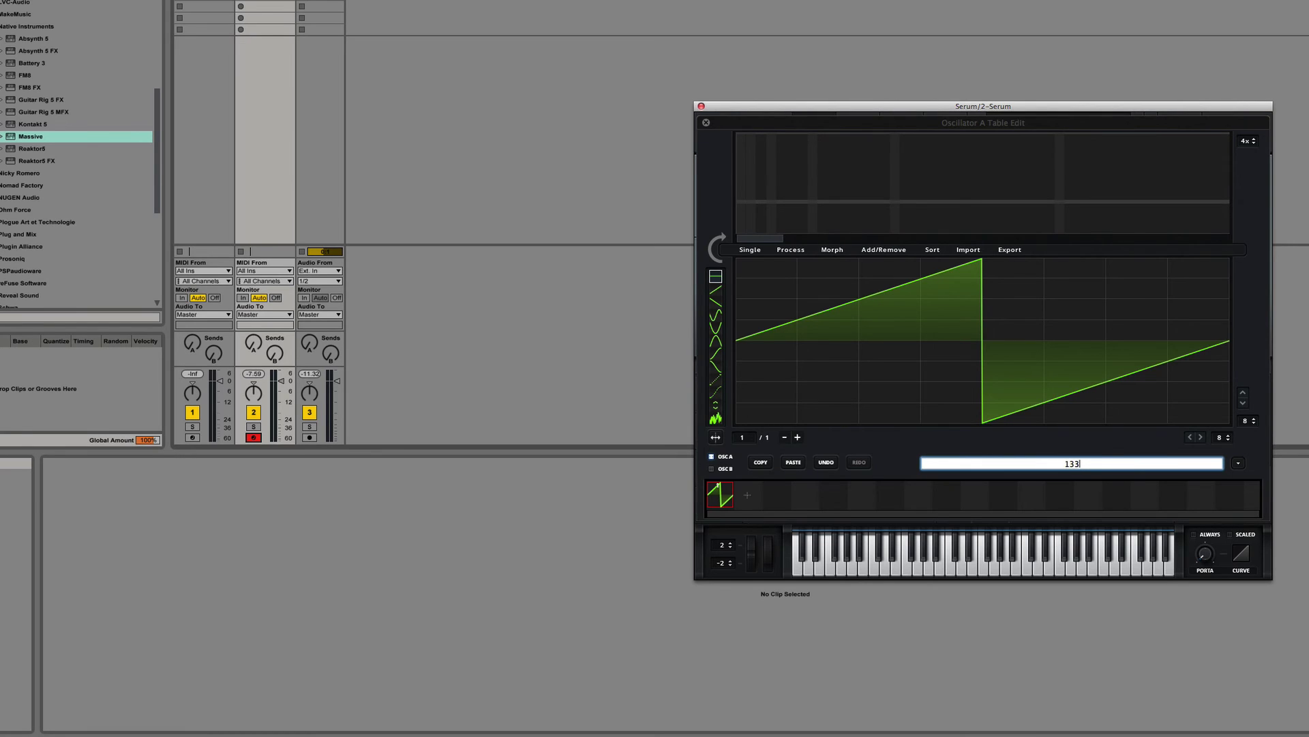
pyautogui.write('33')
pyautogui.press('Return')
pyautogui.moveTo(1146, 317); pyautogui.dragTo(954, 339)
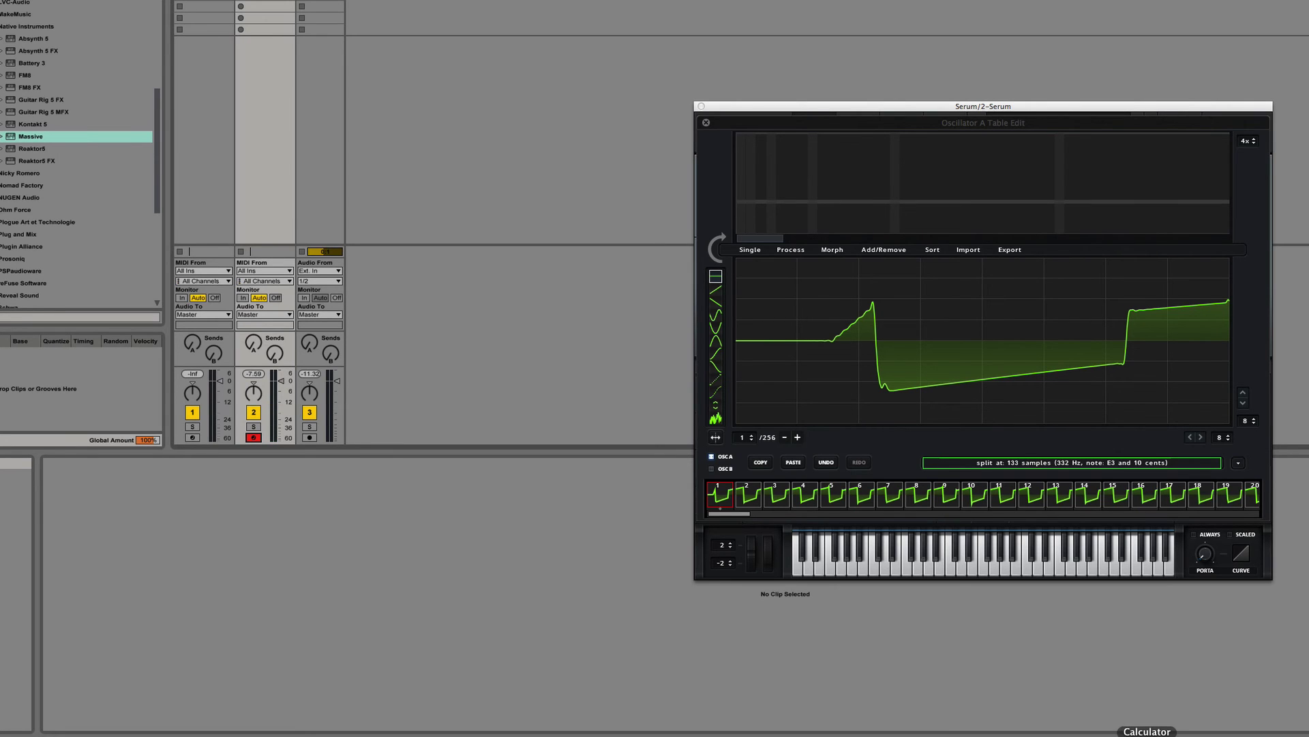
# Compare the Audacity waveform with Serum's imported wavetable frames 1 to 20, examining how the cycle shape shifts between frames.
pyautogui.click(1028, 734)
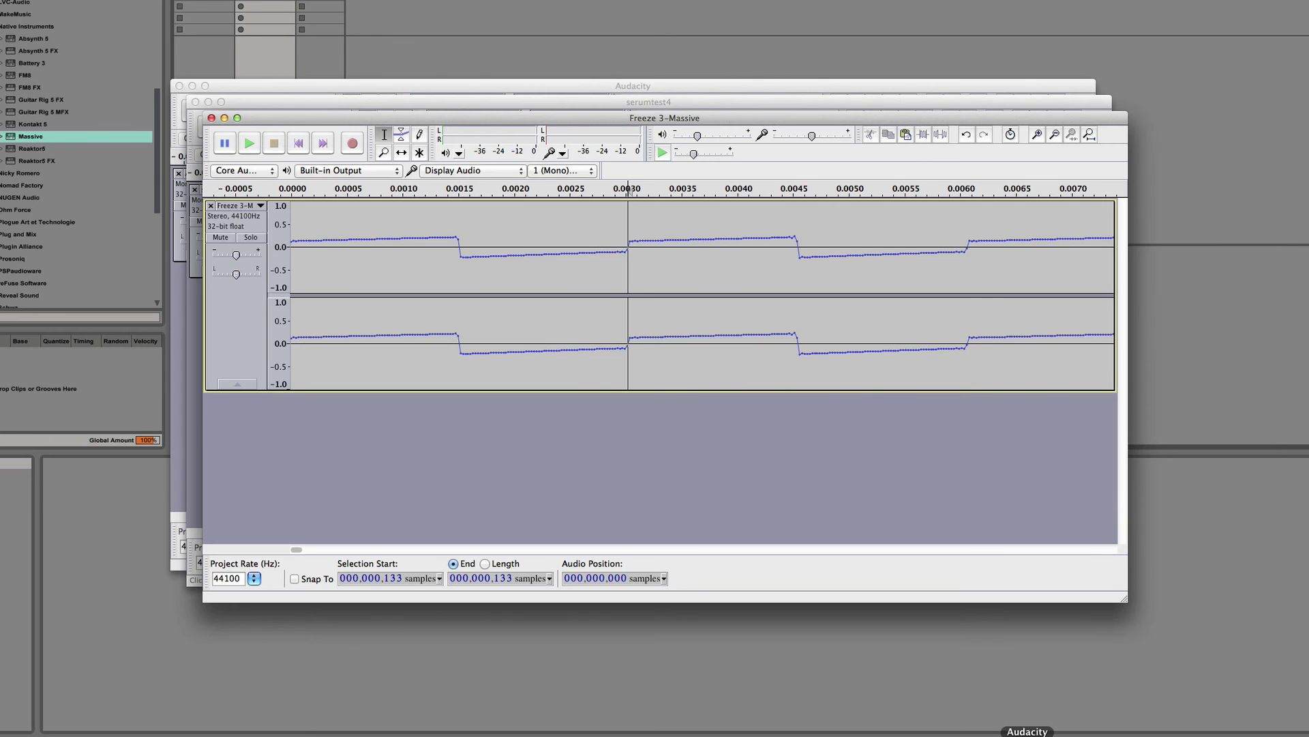
pyautogui.click(1093, 634)
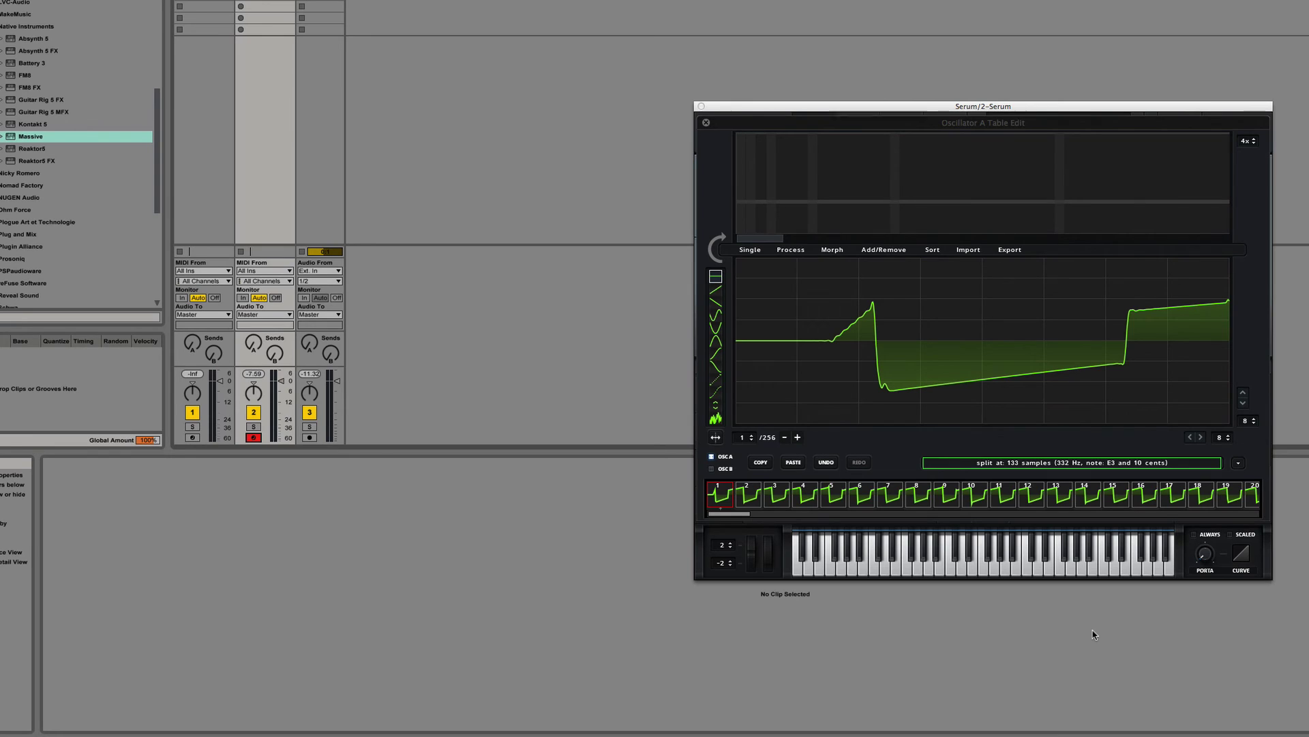
pyautogui.click(750, 496)
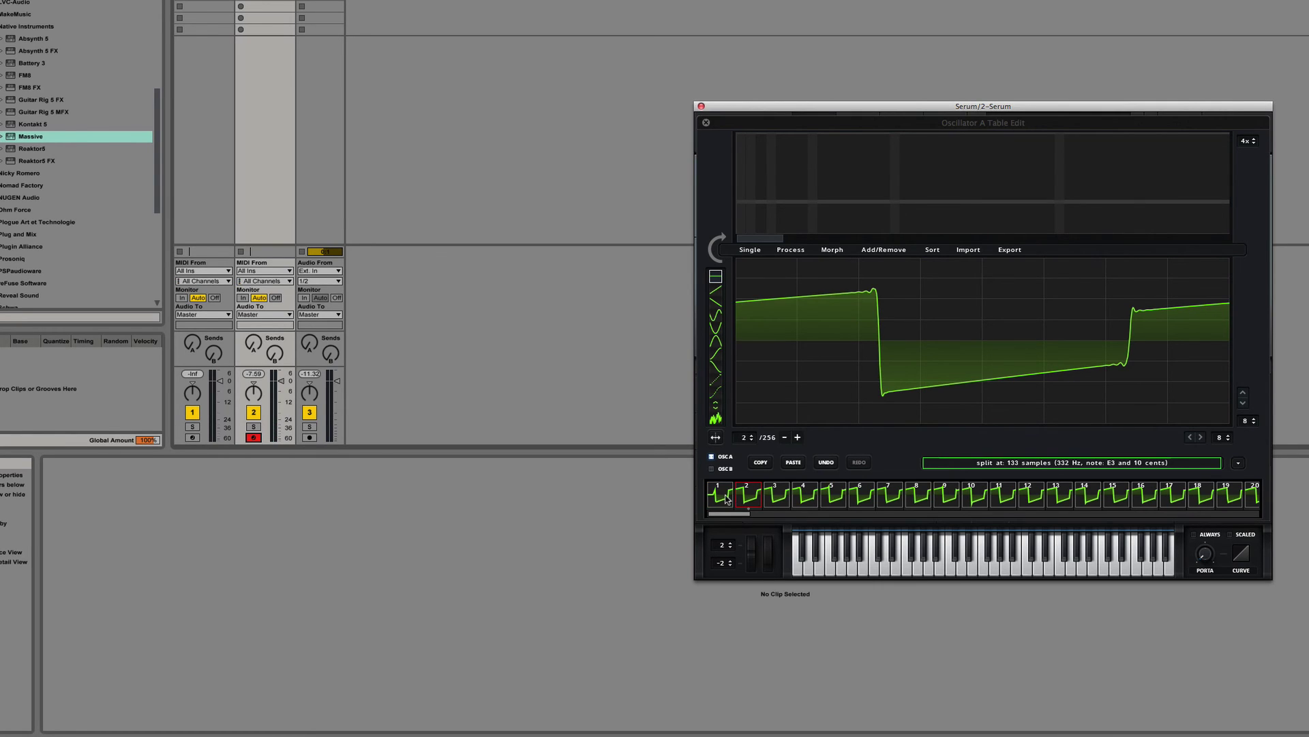
pyautogui.click(719, 496)
pyautogui.click(735, 497)
pyautogui.moveTo(736, 502); pyautogui.dragTo(1259, 496)
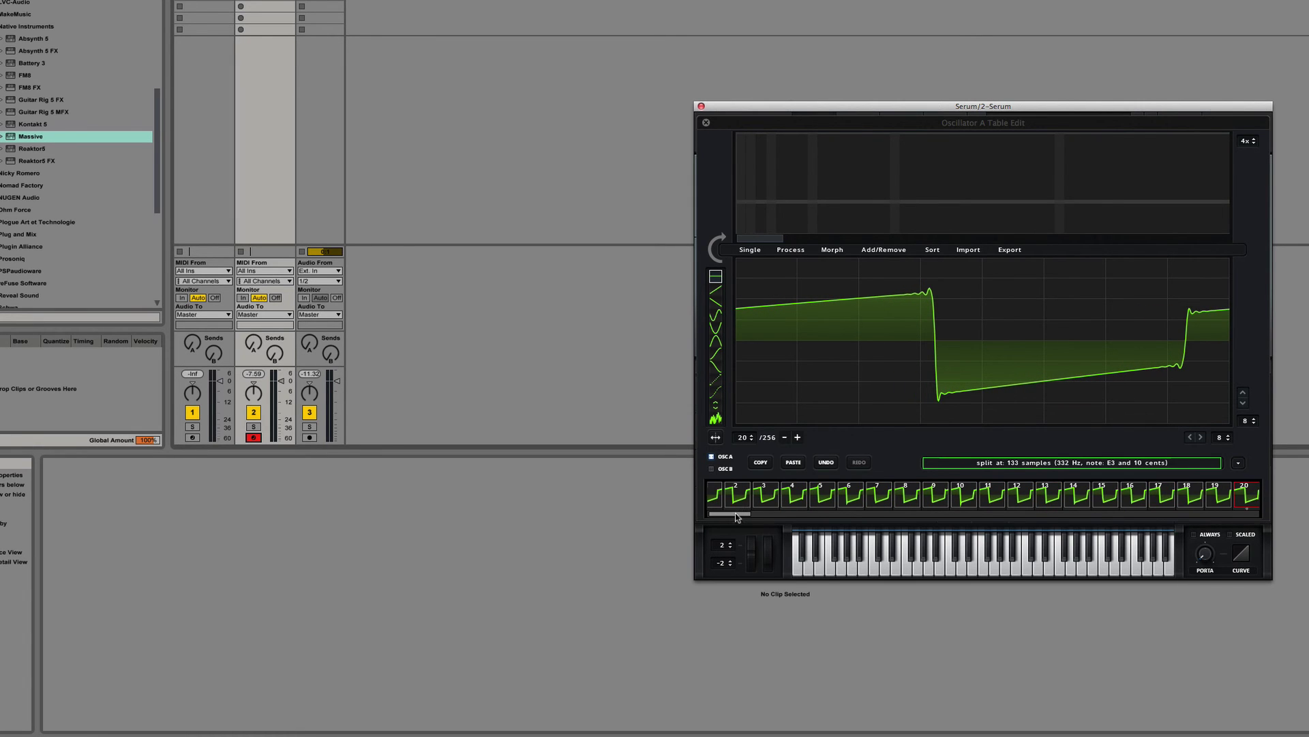
pyautogui.moveTo(741, 514); pyautogui.dragTo(730, 517)
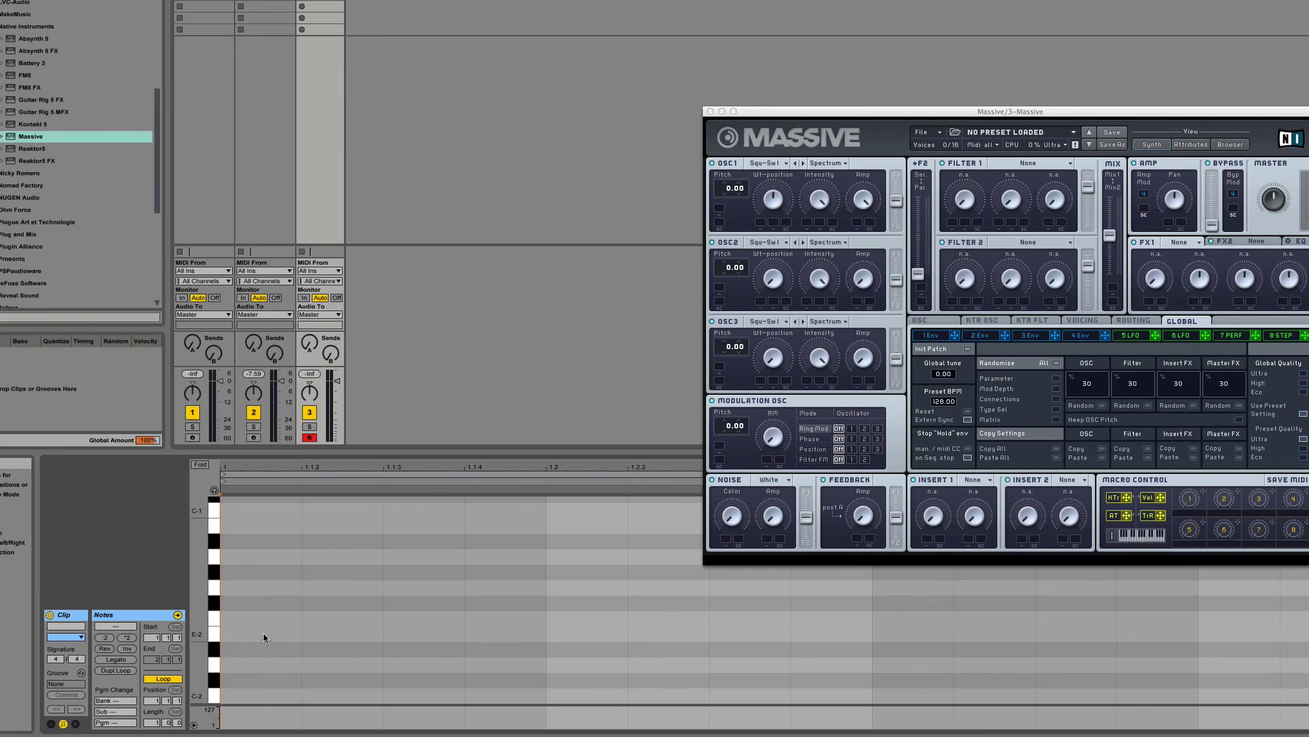
# Add an F-1 note spanning the Massive MIDI clip, play the clip, and show Massive's fourth envelope.
pyautogui.scroll(5, 256, 536)
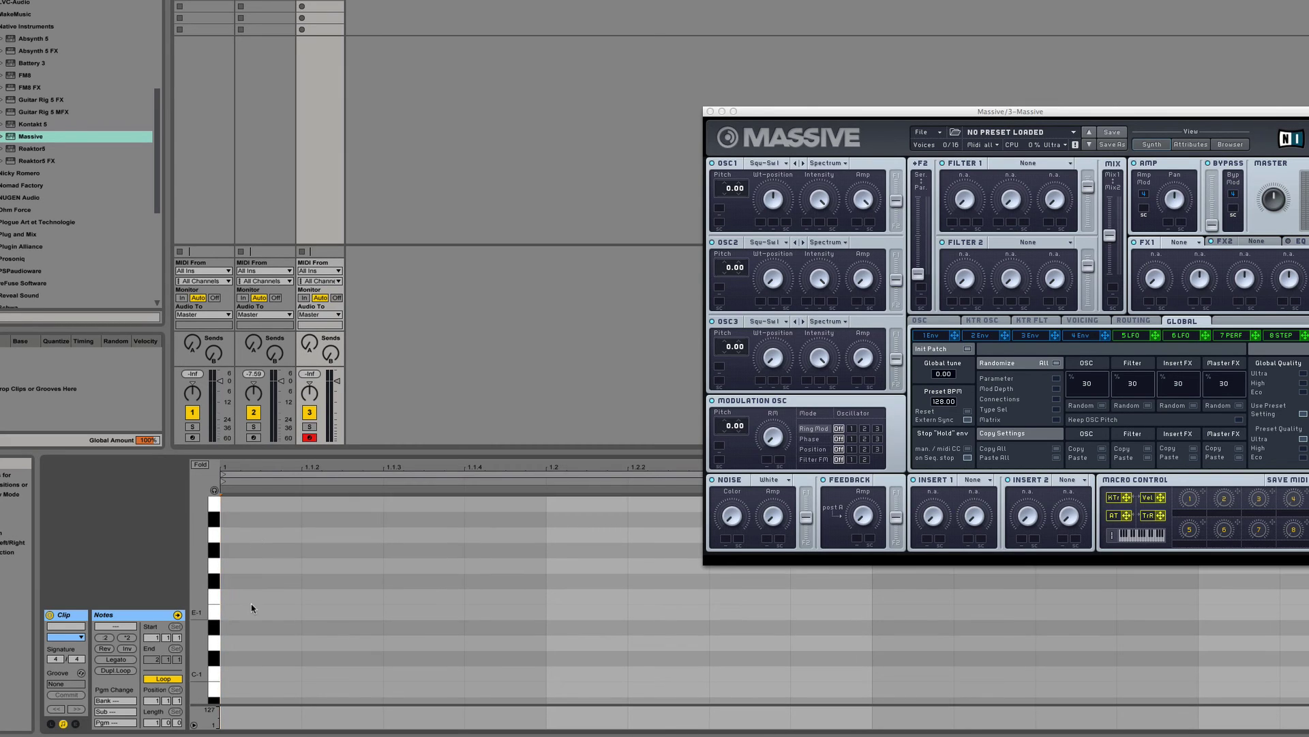
pyautogui.doubleClick(257, 597)
pyautogui.moveTo(301, 597); pyautogui.dragTo(1306, 596)
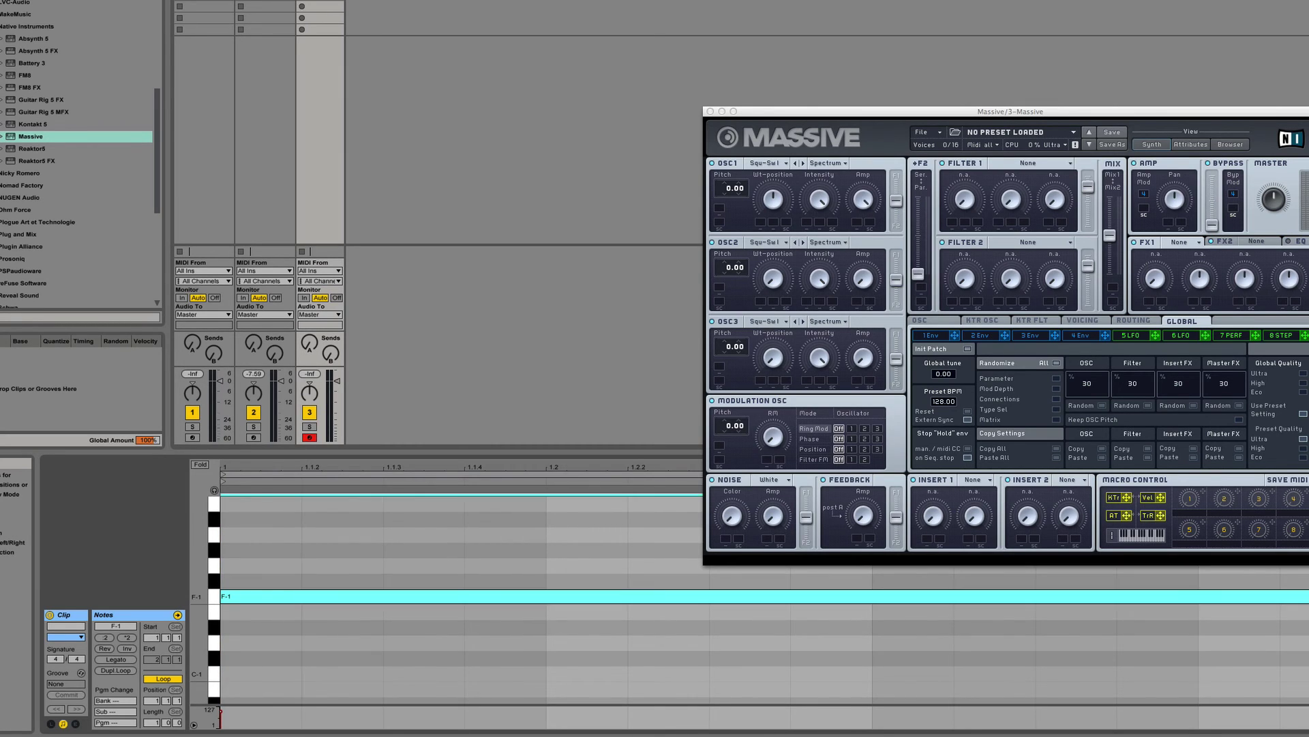
pyautogui.press('space')
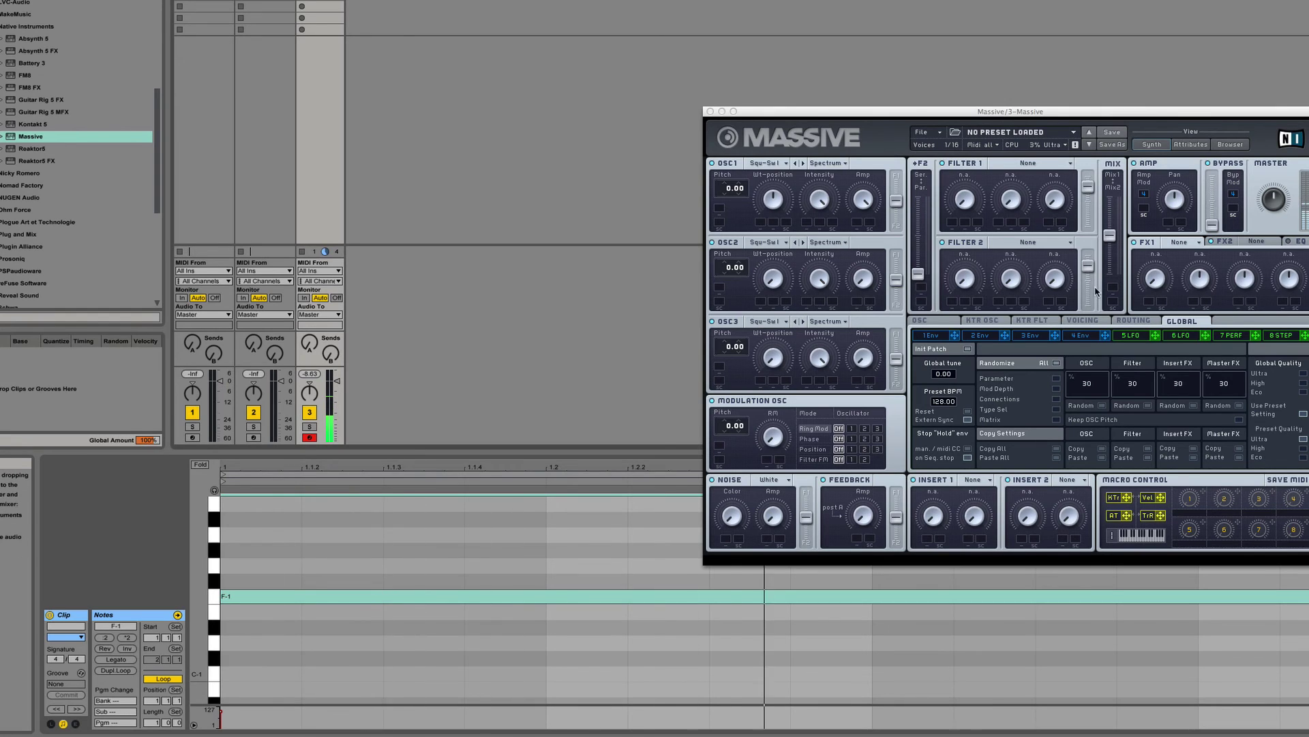
pyautogui.click(1081, 334)
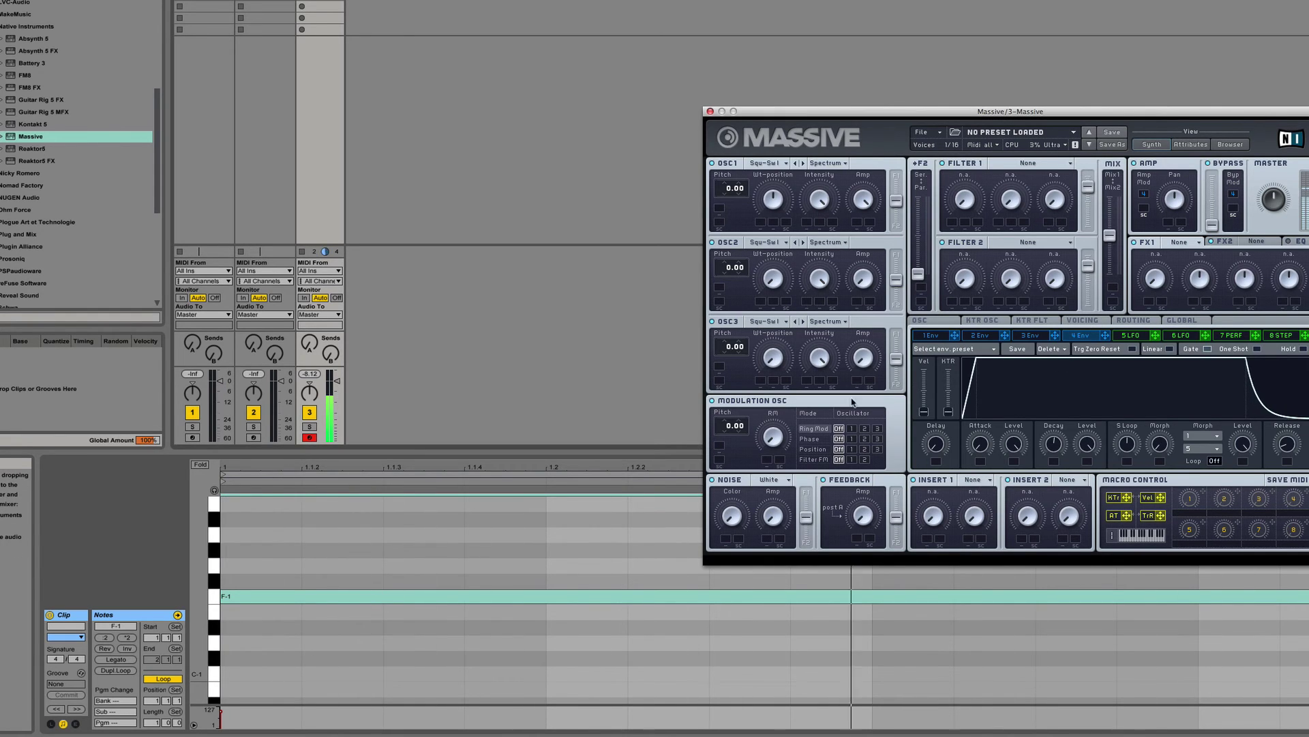
# Freeze the Massive track and flatten it to audio.
pyautogui.rightClick(309, 1)
pyautogui.click(341, 15)
pyautogui.click(821, 352)
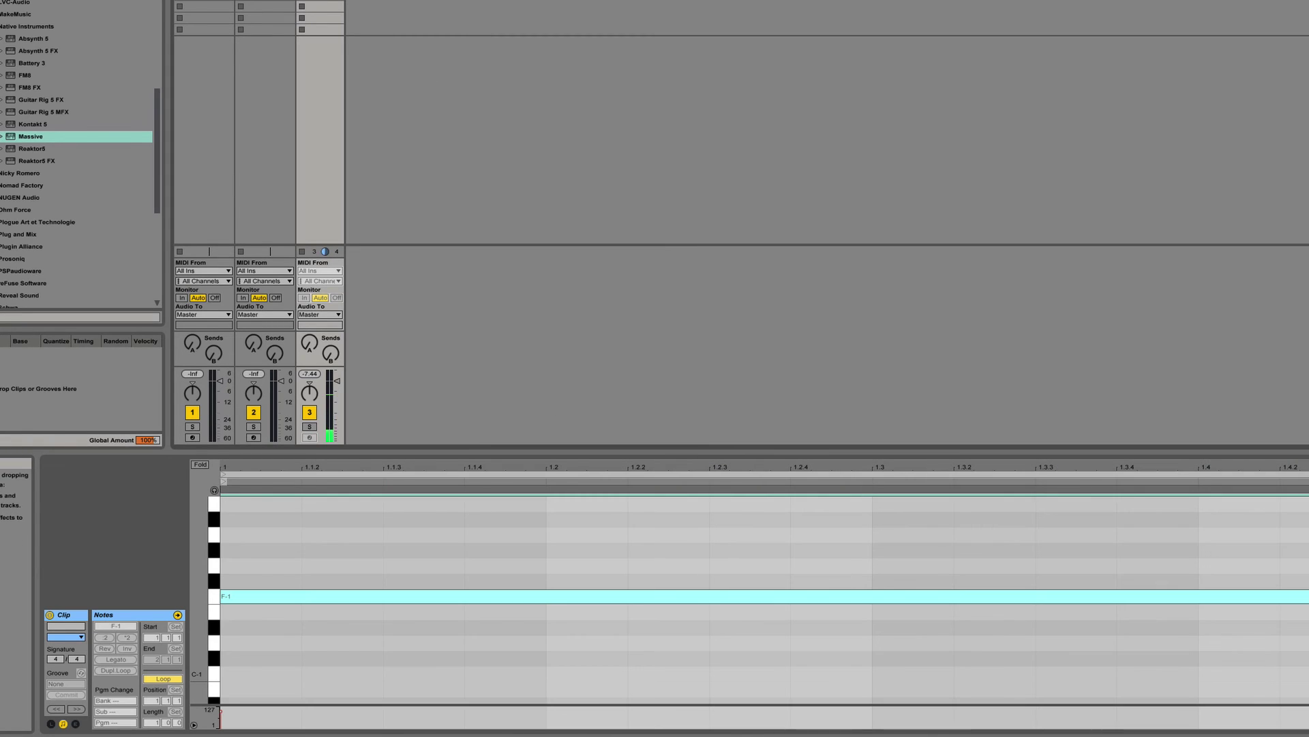
pyautogui.rightClick(321, 3)
pyautogui.click(341, 20)
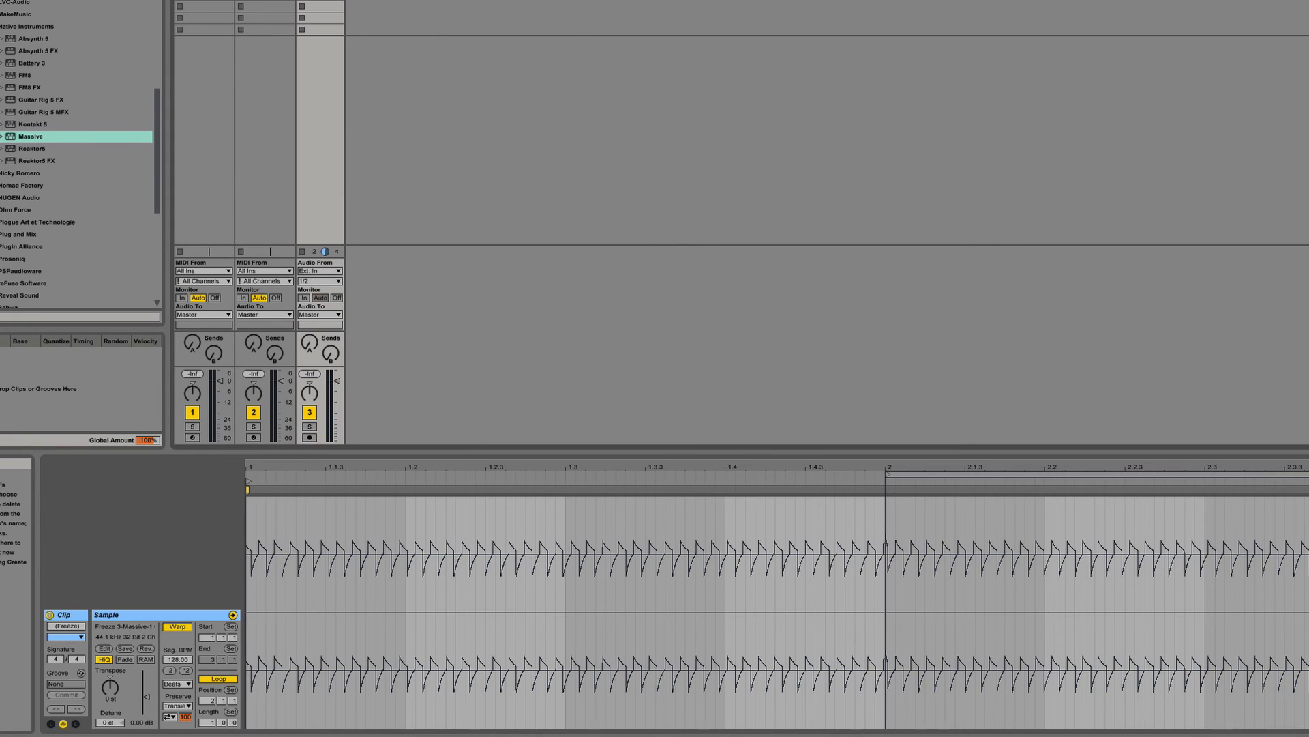
# Open the flattened clip's audio file in a new Audacity project, reading it directly from the original.
pyautogui.rightClick(318, 2)
pyautogui.click(363, 41)
pyautogui.moveTo(979, 732); pyautogui.dragTo(1028, 731)
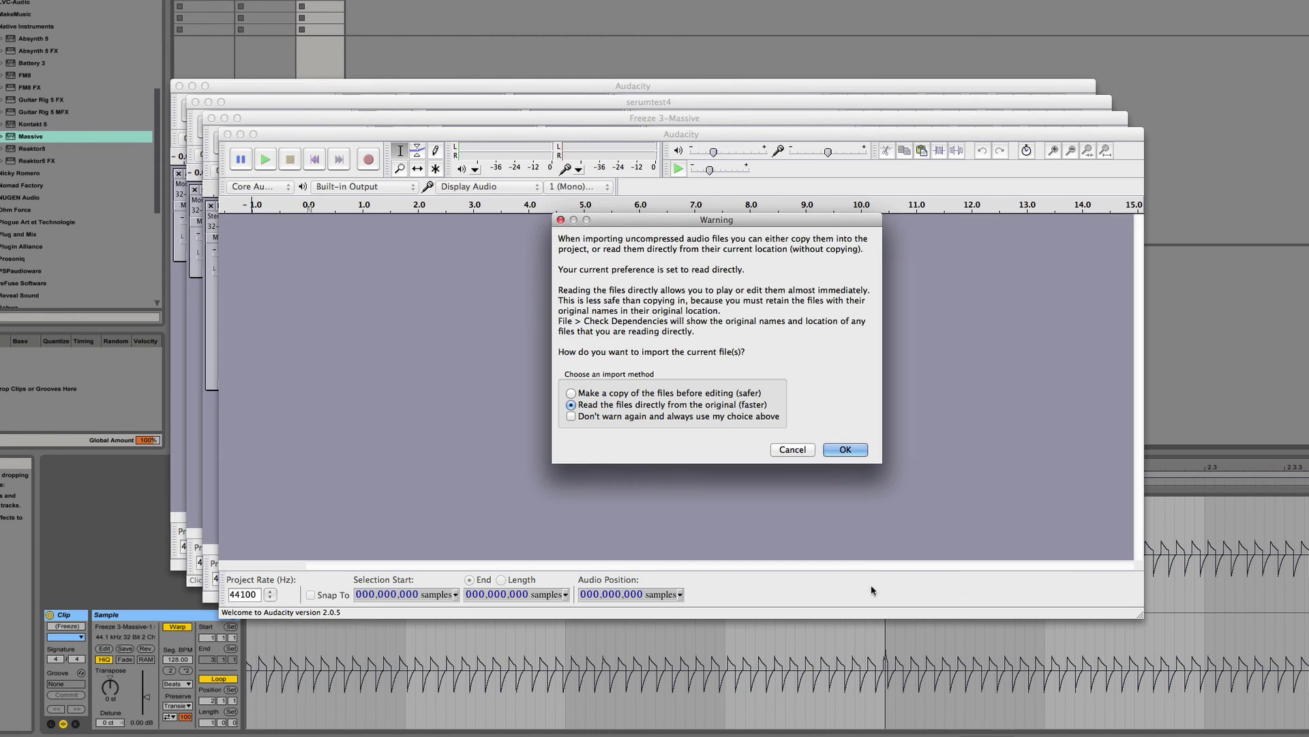
pyautogui.click(863, 456)
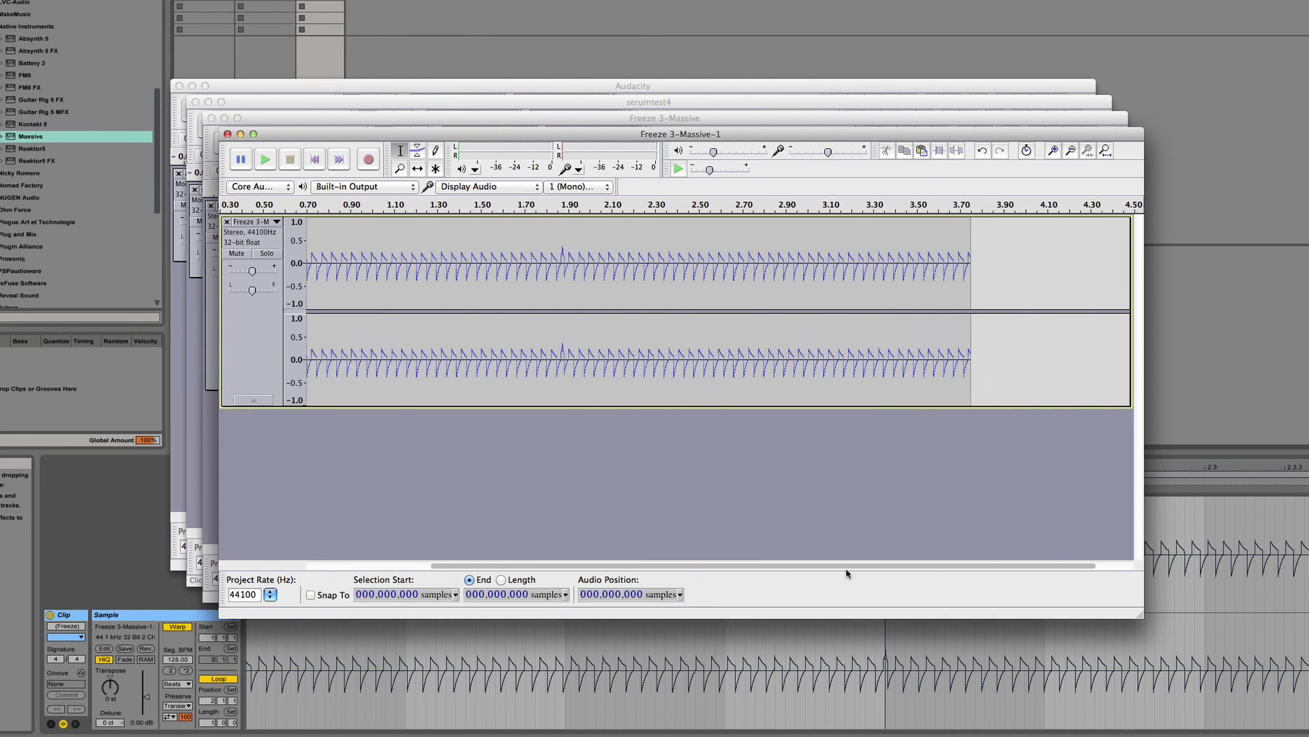
# Select the opening 27 silent samples of the Freeze 3-Massive-1 recording, up to where the waveform starts rising, and delete them.
pyautogui.click(1052, 153)
pyautogui.click(1052, 153)
pyautogui.click(1052, 153)
pyautogui.click(1053, 153)
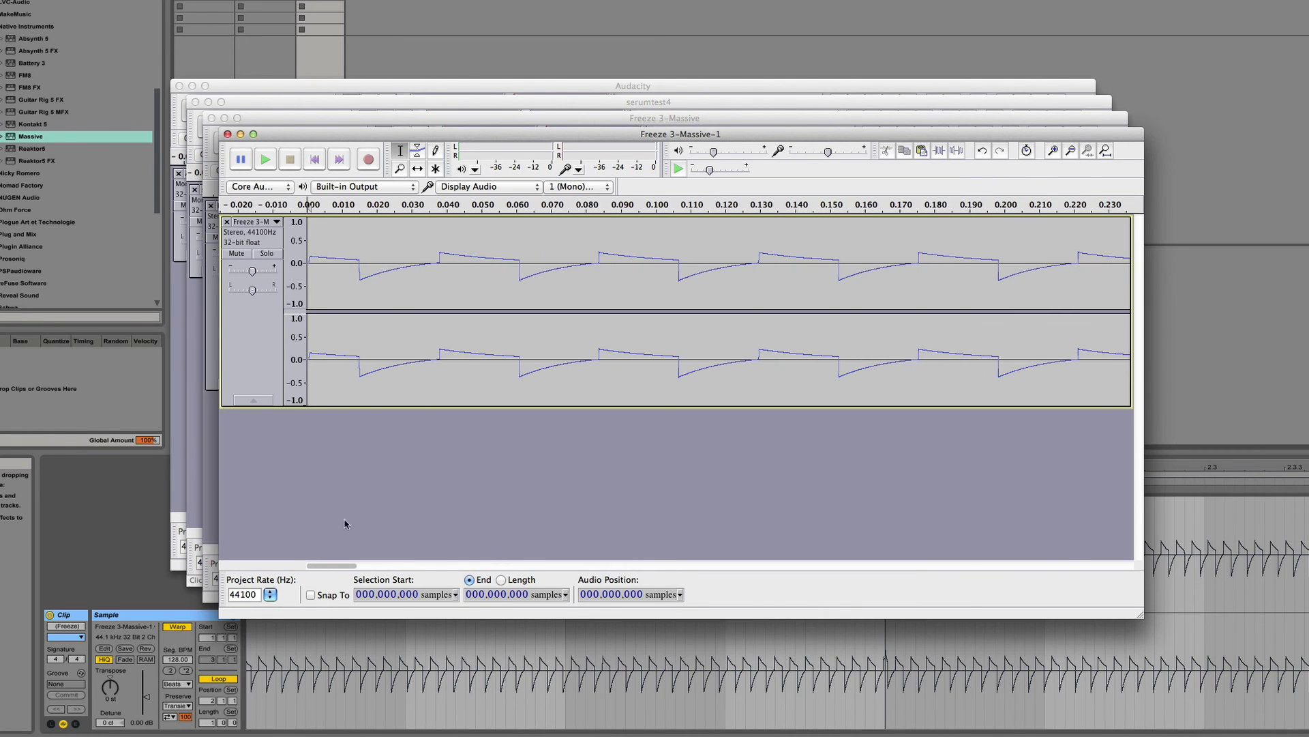
pyautogui.click(1054, 152)
pyautogui.click(1054, 152)
pyautogui.click(1054, 152)
pyautogui.click(1054, 153)
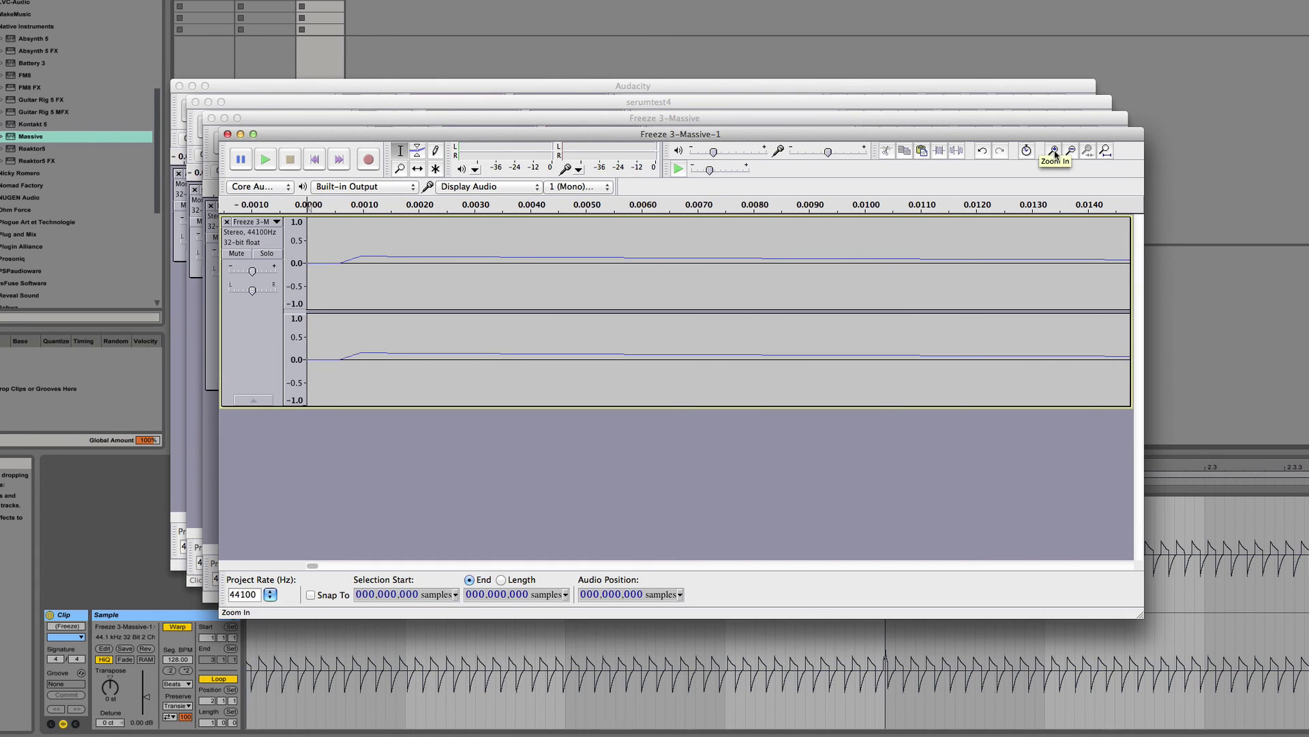
pyautogui.click(326, 297)
pyautogui.moveTo(343, 296); pyautogui.dragTo(276, 296)
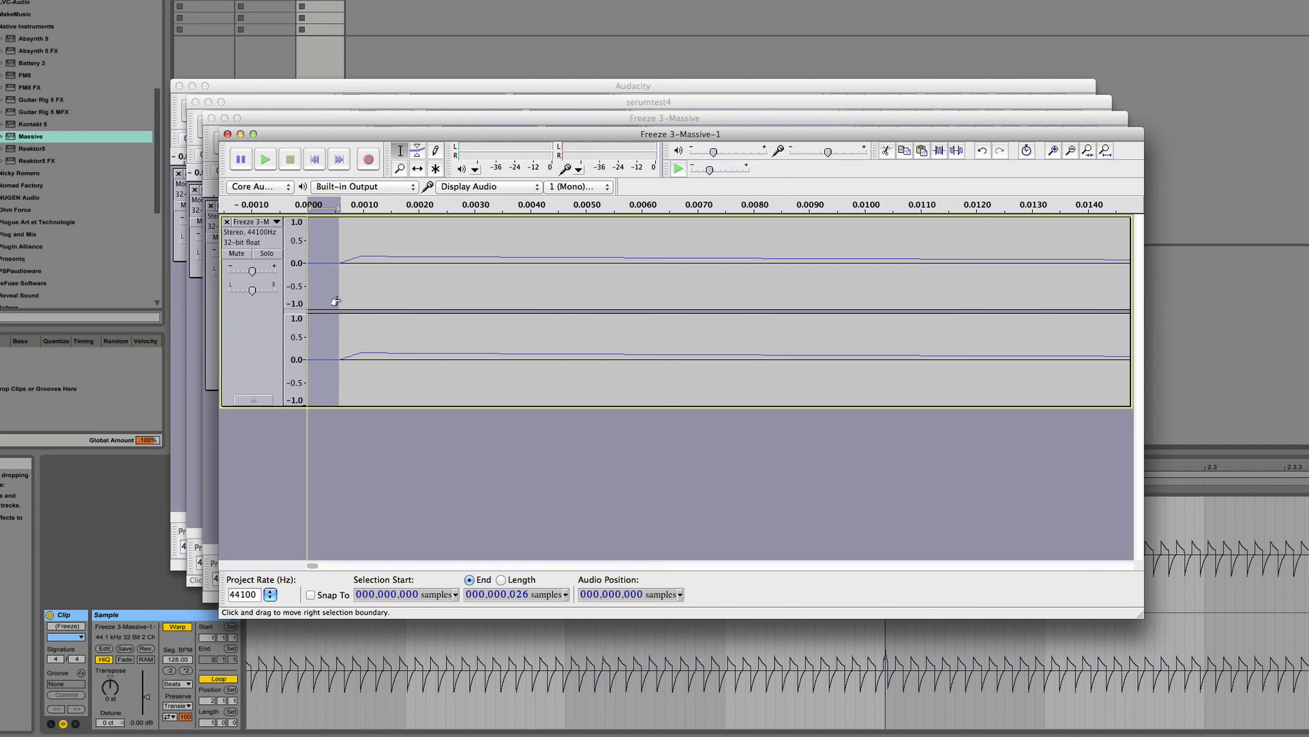
pyautogui.moveTo(341, 299); pyautogui.dragTo(326, 298)
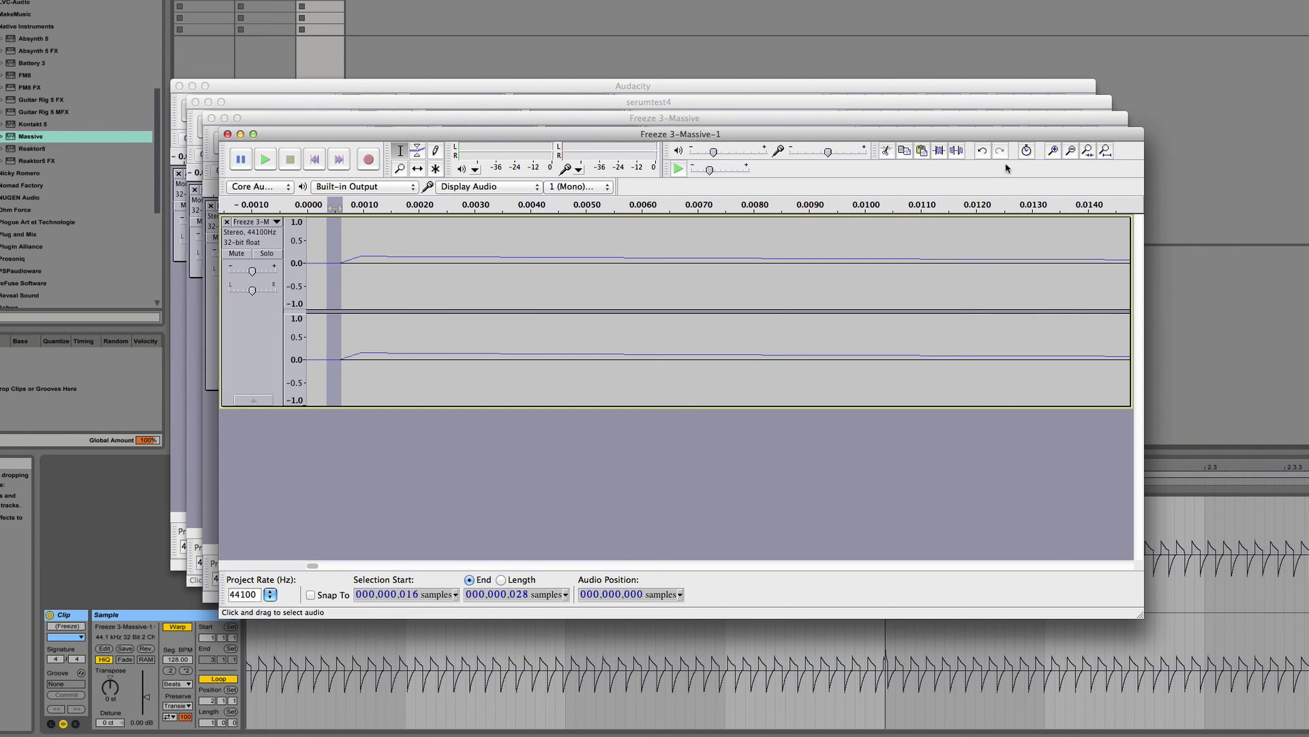
pyautogui.click(1053, 150)
pyautogui.click(1053, 150)
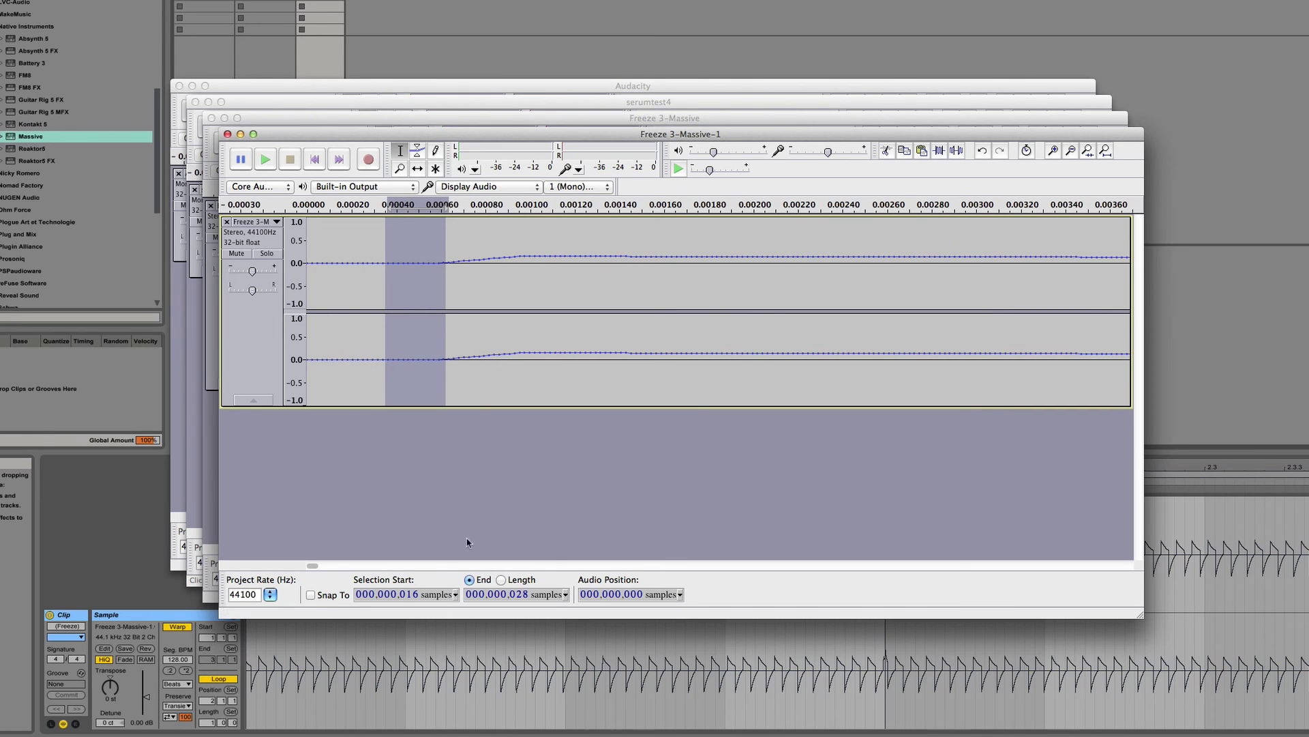
pyautogui.click(445, 334)
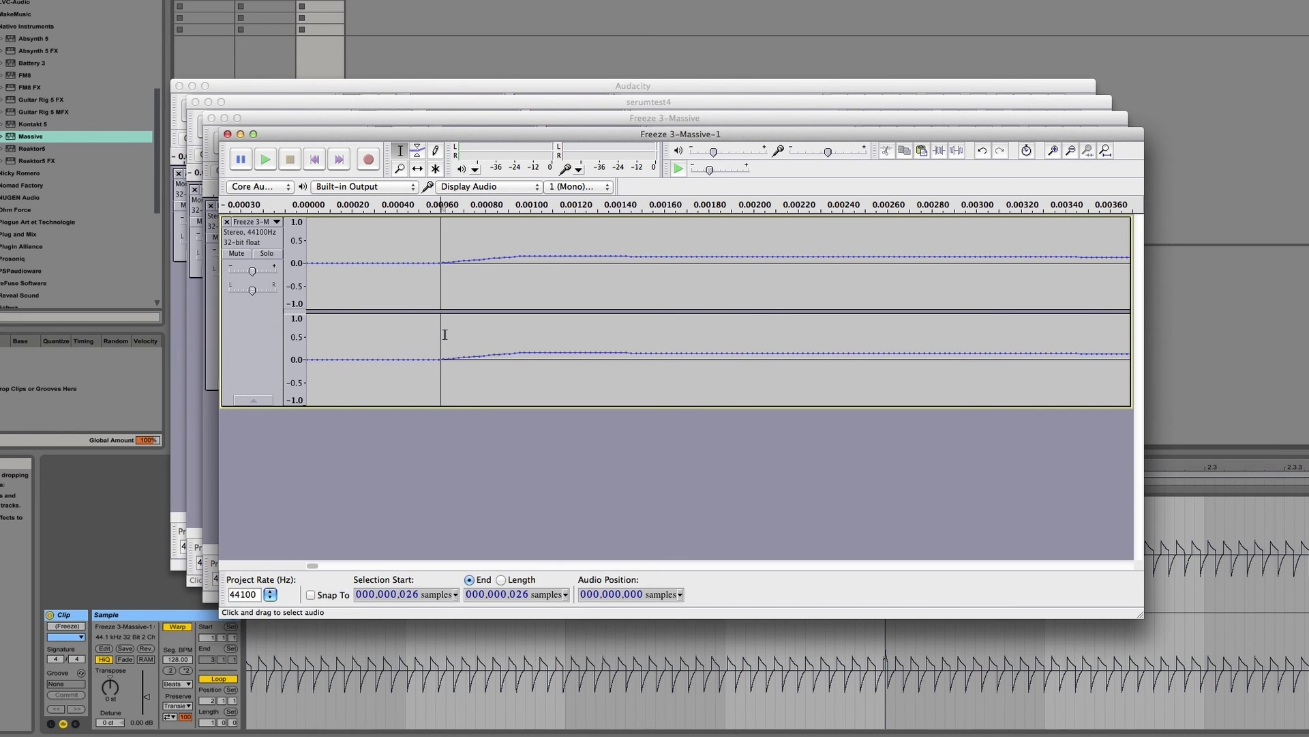
pyautogui.moveTo(438, 334); pyautogui.dragTo(306, 334)
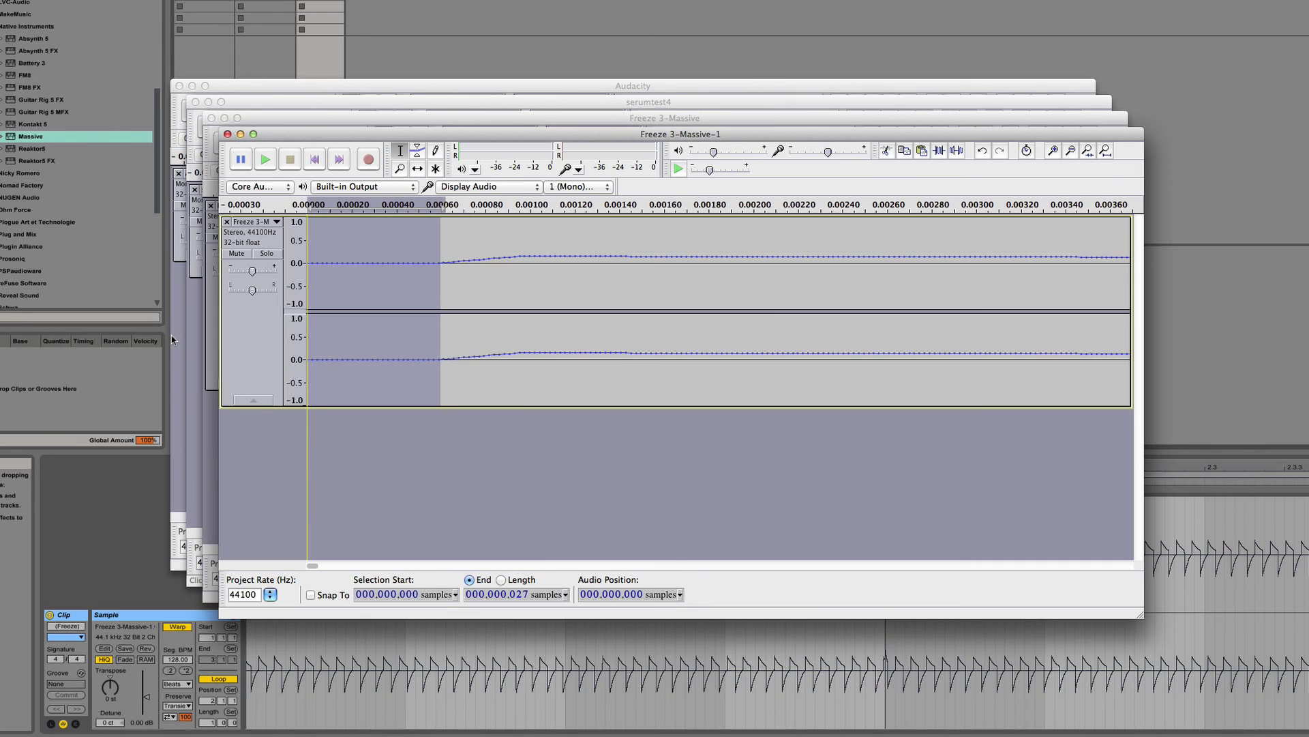
pyautogui.press('Delete')
# Examine the trimmed start of the waveform at sample level and the cycles that follow.
pyautogui.click(1053, 150)
pyautogui.click(1053, 150)
pyautogui.click(1053, 150)
pyautogui.click(1053, 150)
pyautogui.click(1067, 151)
pyautogui.click(1068, 151)
pyautogui.click(1067, 150)
pyautogui.click(1067, 150)
pyautogui.click(1067, 151)
pyautogui.click(1068, 151)
pyautogui.click(1068, 150)
pyautogui.click(1068, 150)
# Measure the low note's first cycle in samples by placing the cursor exactly at the next upward jump.
pyautogui.click(578, 245)
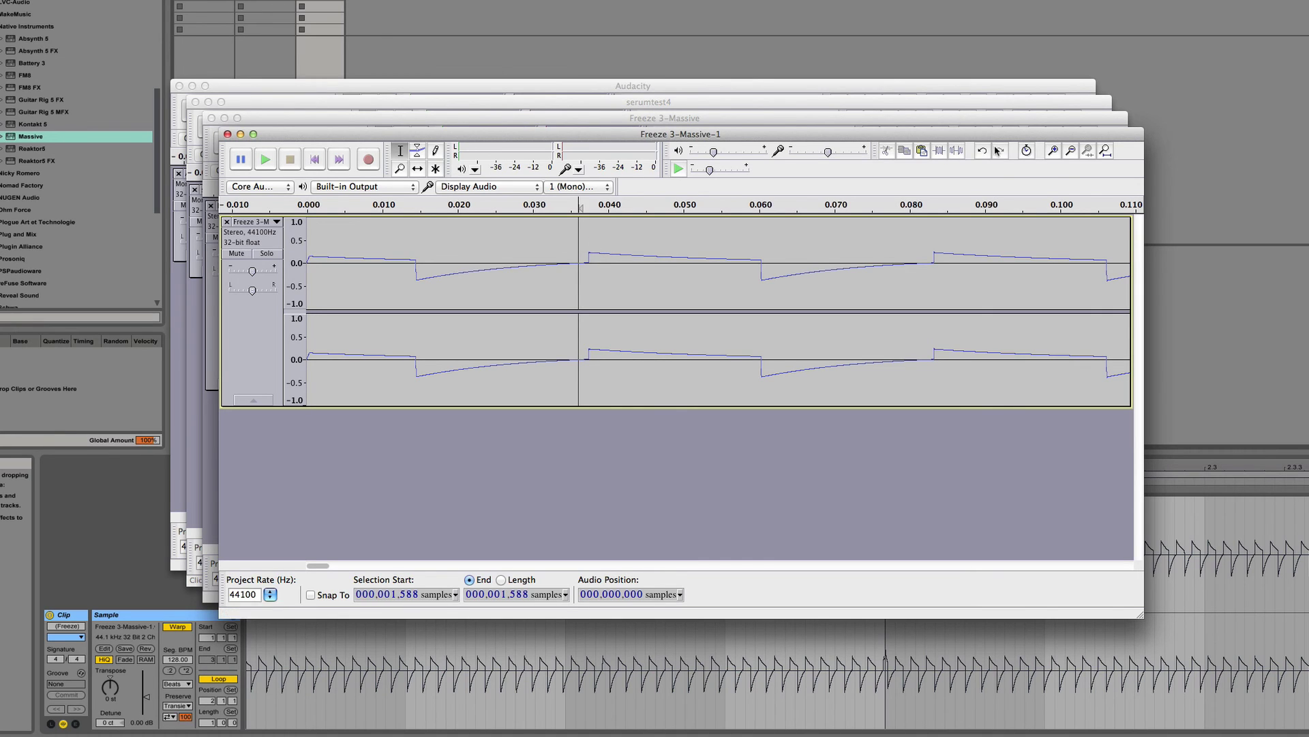
pyautogui.click(1053, 150)
pyautogui.click(1053, 150)
pyautogui.click(1054, 150)
pyautogui.click(1054, 151)
pyautogui.click(886, 298)
pyautogui.click(884, 297)
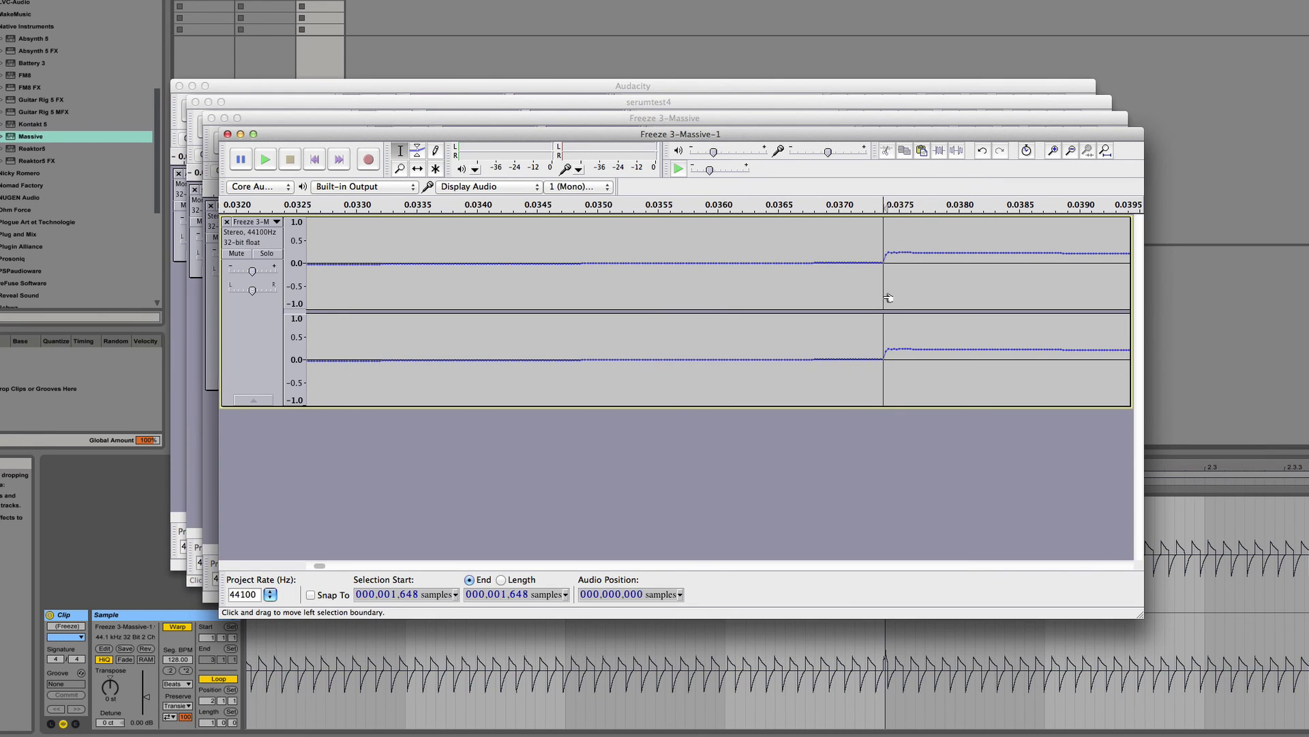
pyautogui.press('Right')
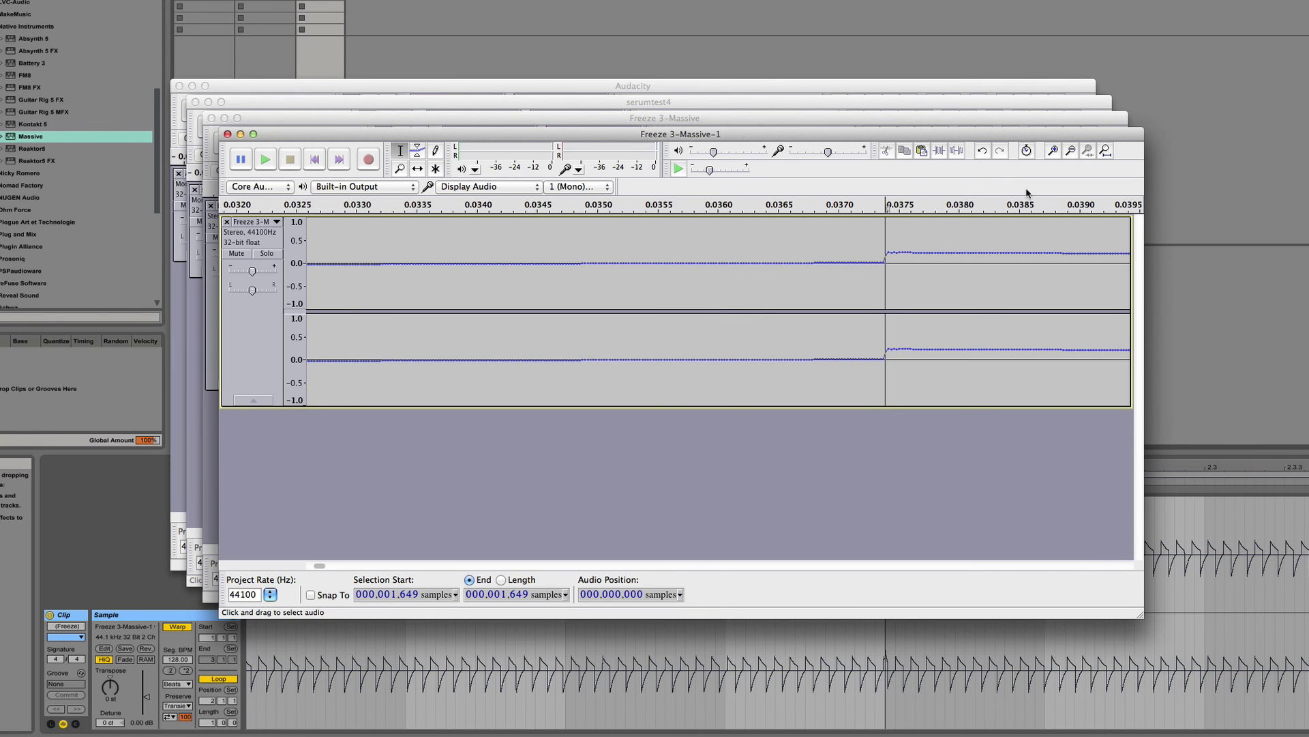
# Measure the first cycle precisely by moving the cursor back one sample, onto the last point before the upward jump.
pyautogui.click(1055, 151)
pyautogui.click(1055, 150)
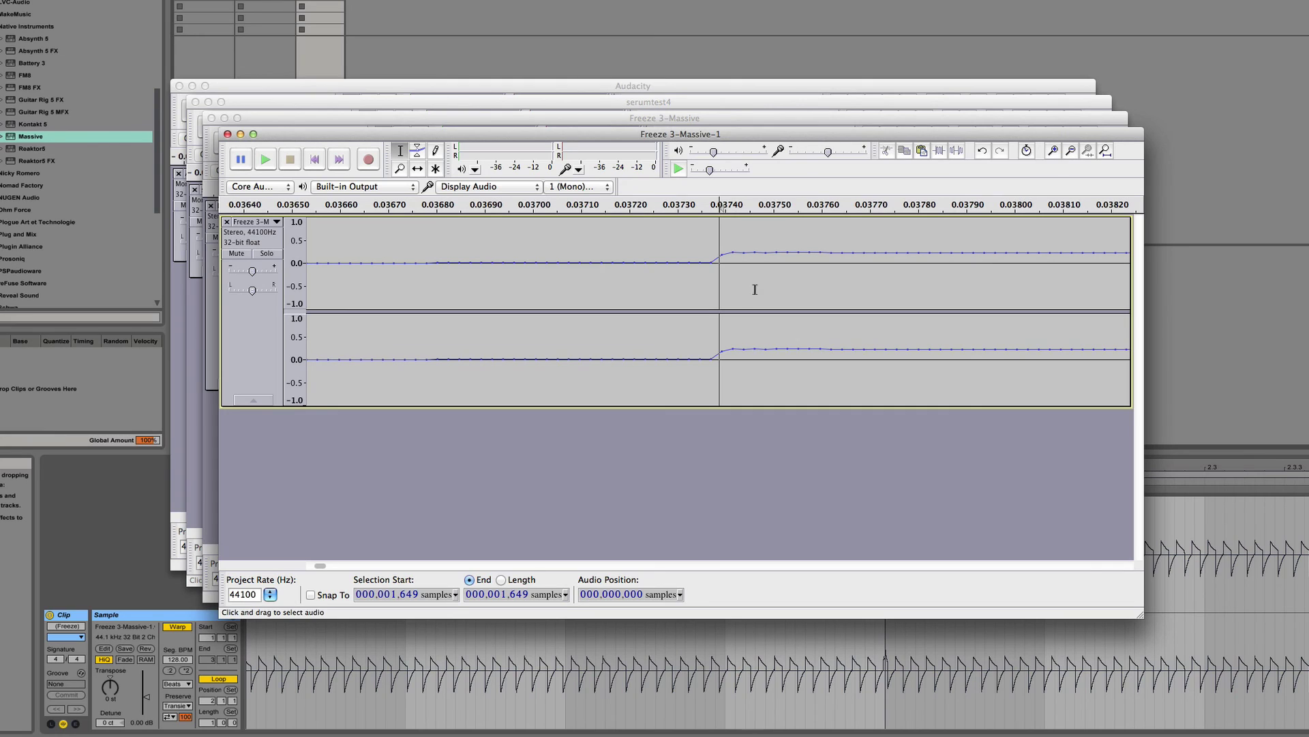
pyautogui.press('Left')
# Export the trimmed recording to the Desktop as serumtest5 in WAV (Microsoft) signed 16 bit PCM format.
pyautogui.click(14, 1)
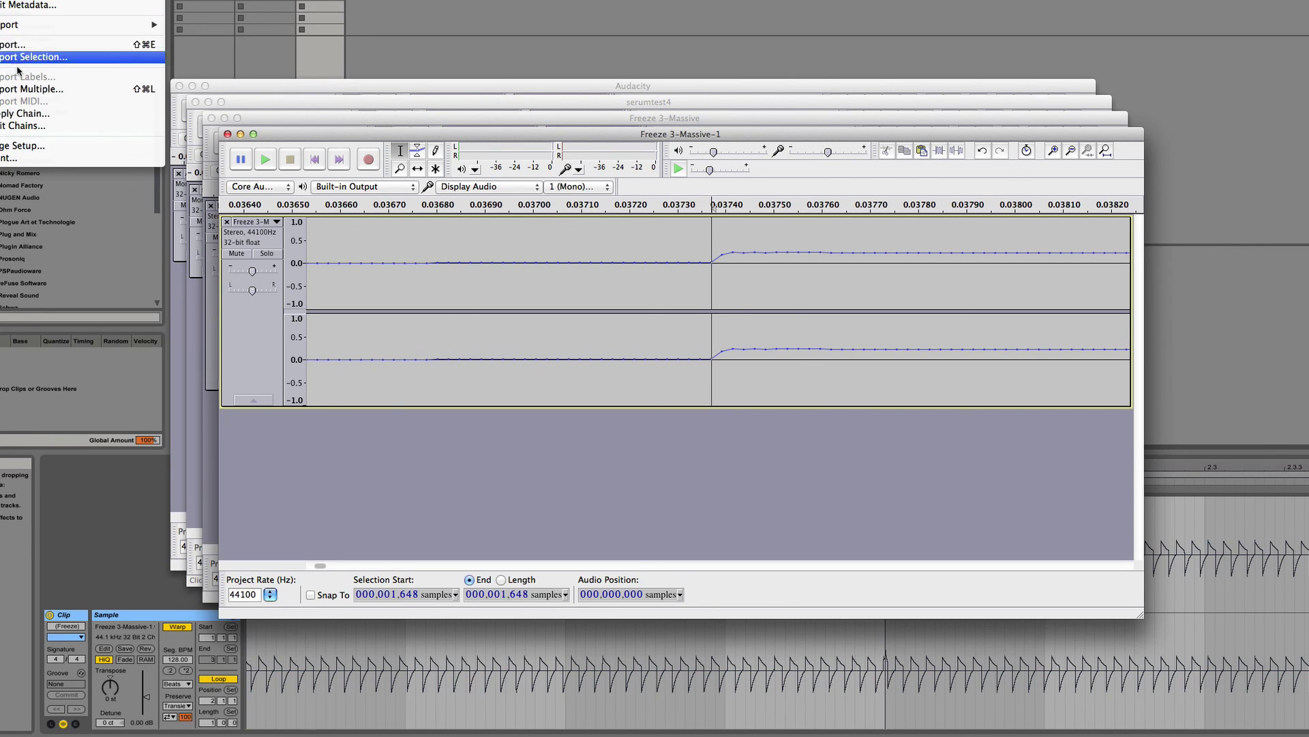
pyautogui.click(17, 45)
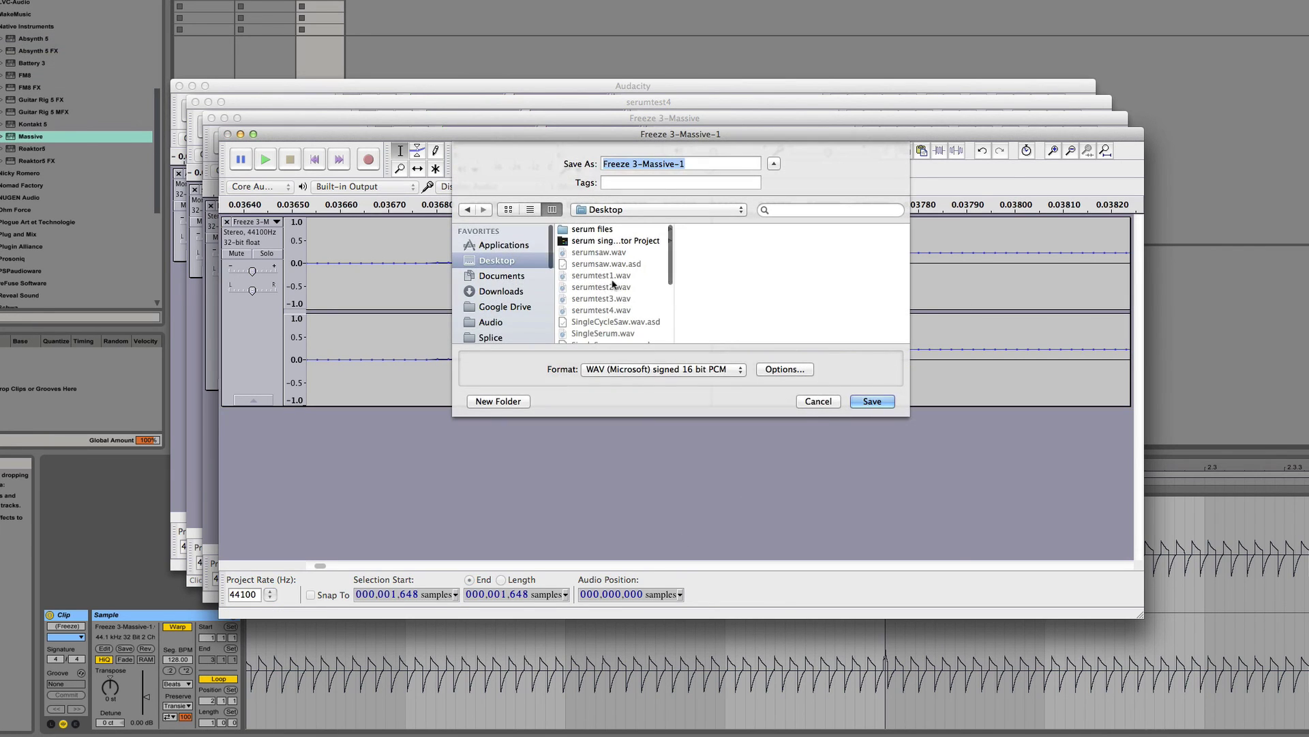
pyautogui.write('ser')
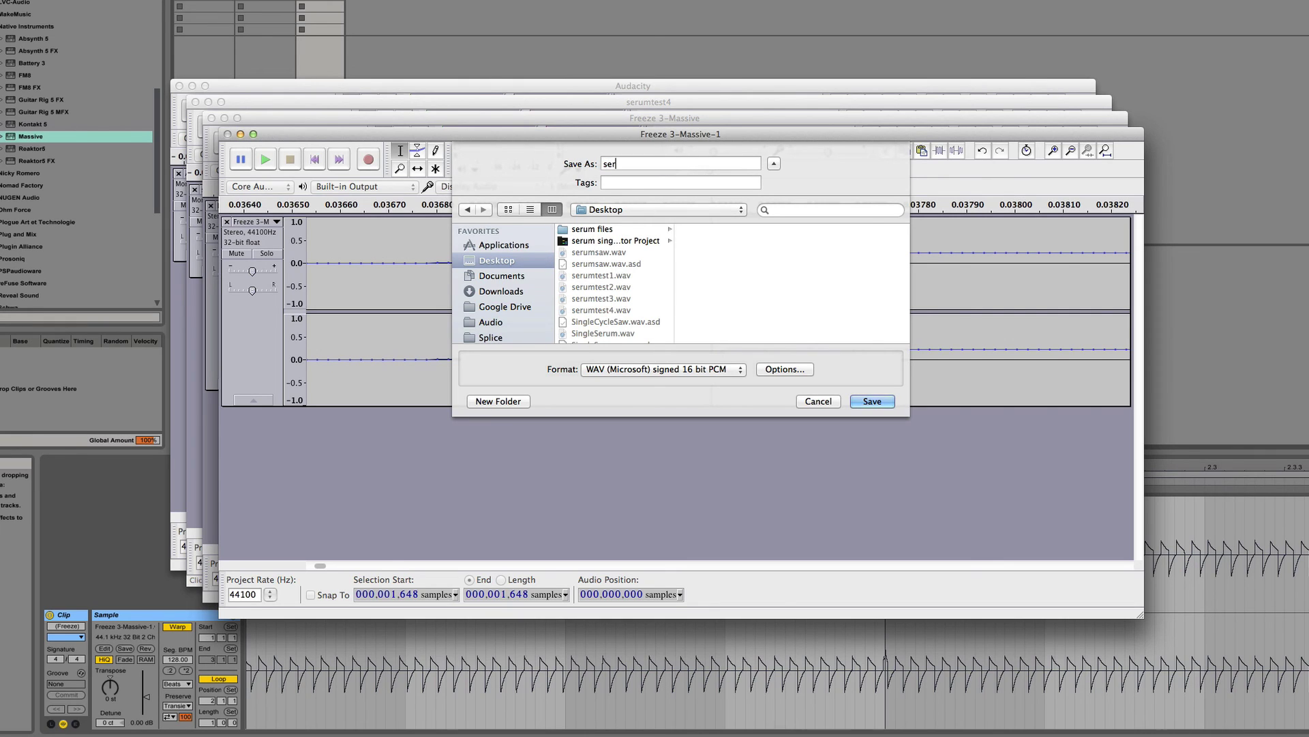
pyautogui.write('umtest5')
pyautogui.click(867, 402)
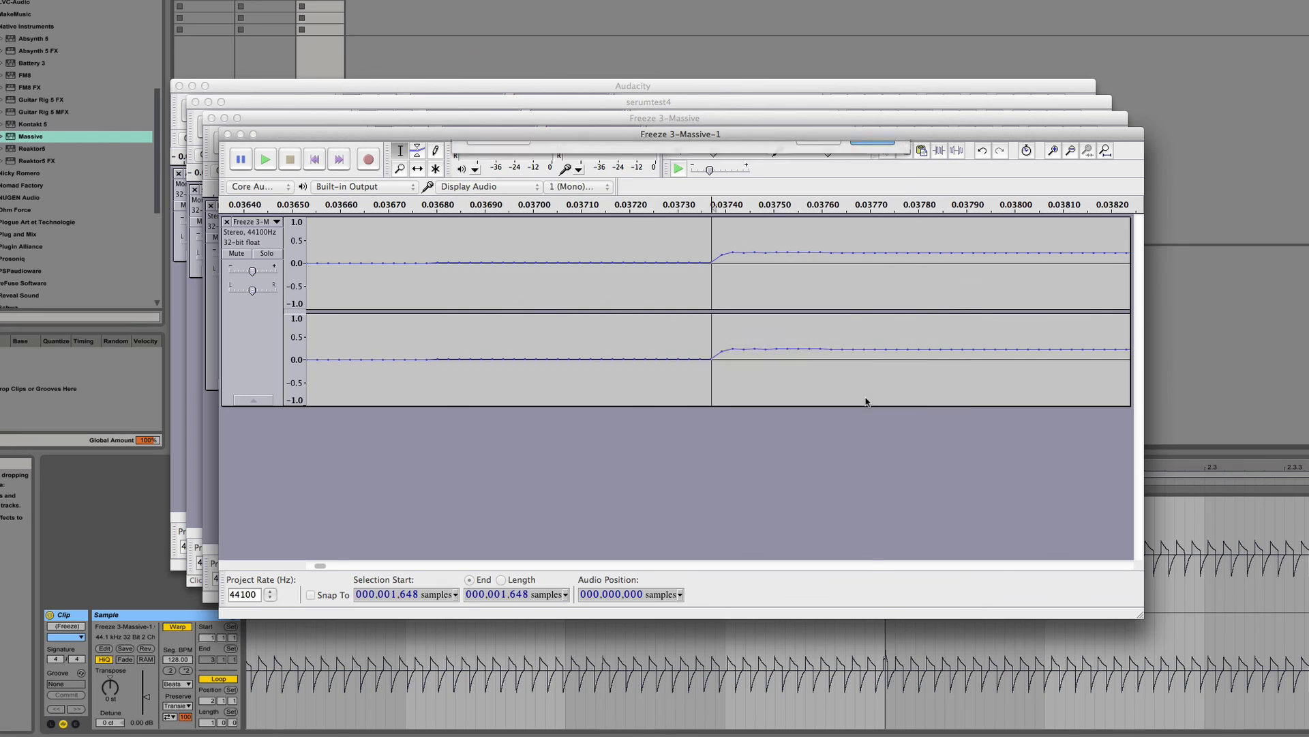
pyautogui.click(828, 554)
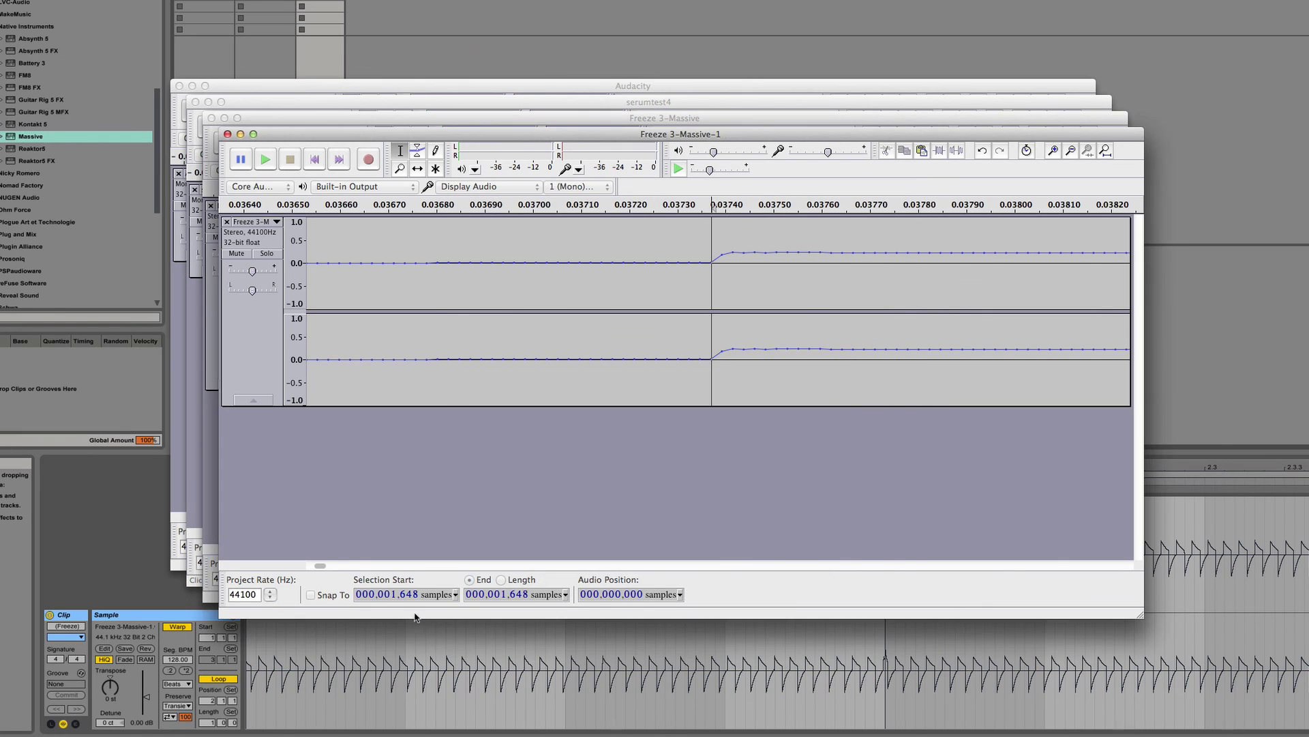
# Switch to Serum's table editor in Ableton Live, initialise oscillator A's wavetable, and set the import split to 1648 samples.
pyautogui.click(1211, 252)
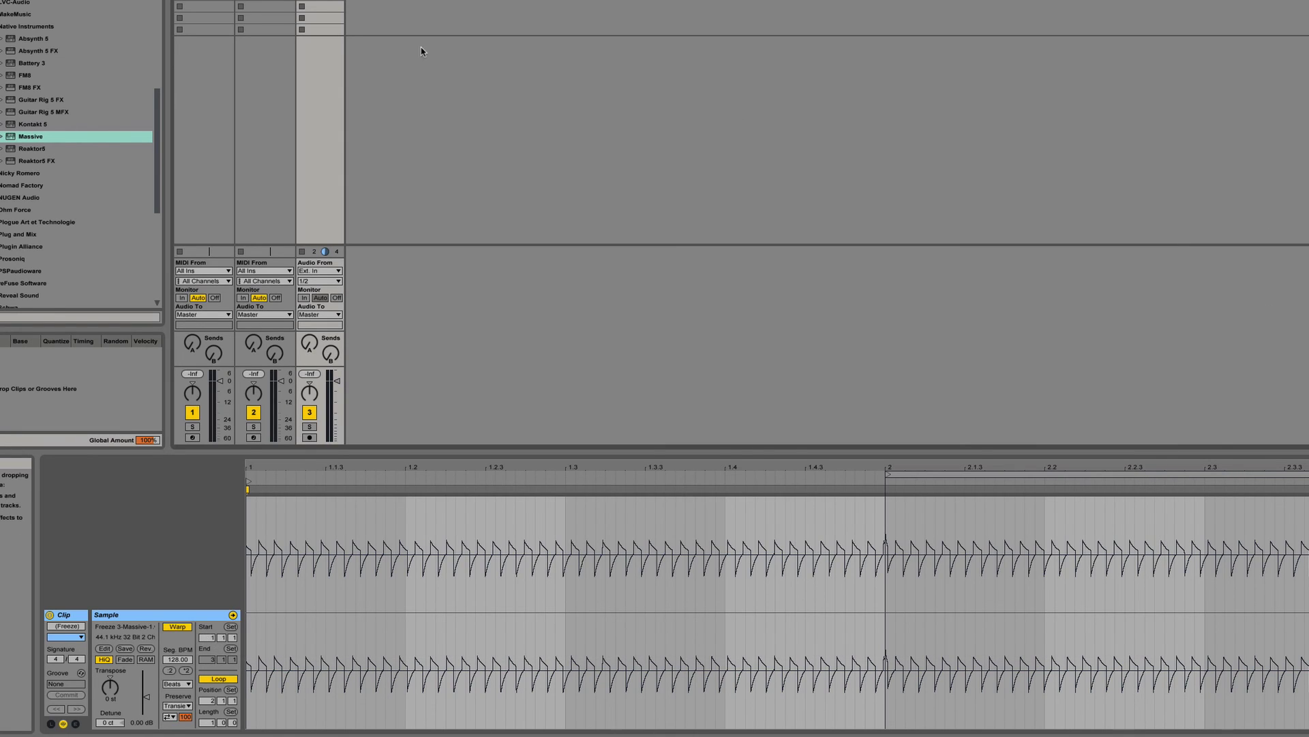
pyautogui.click(204, 2)
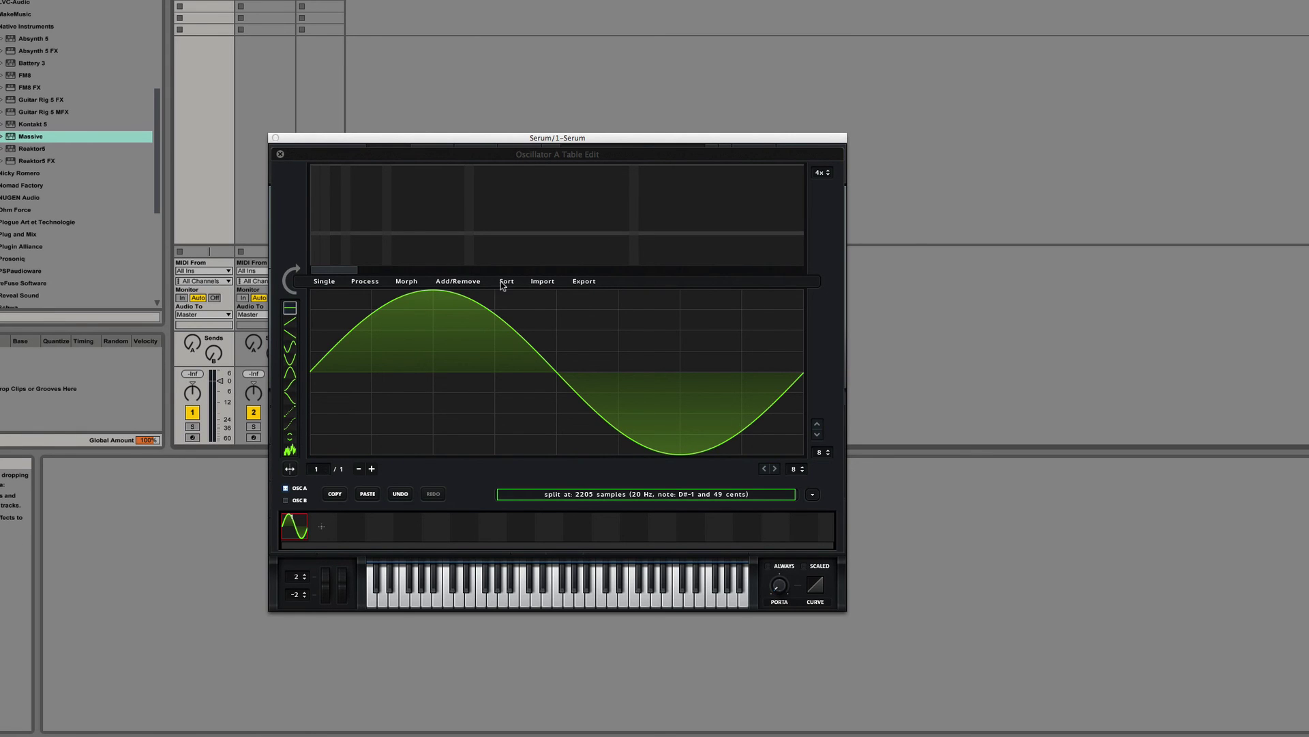
pyautogui.click(479, 282)
pyautogui.click(481, 293)
pyautogui.click(624, 497)
pyautogui.write('1648')
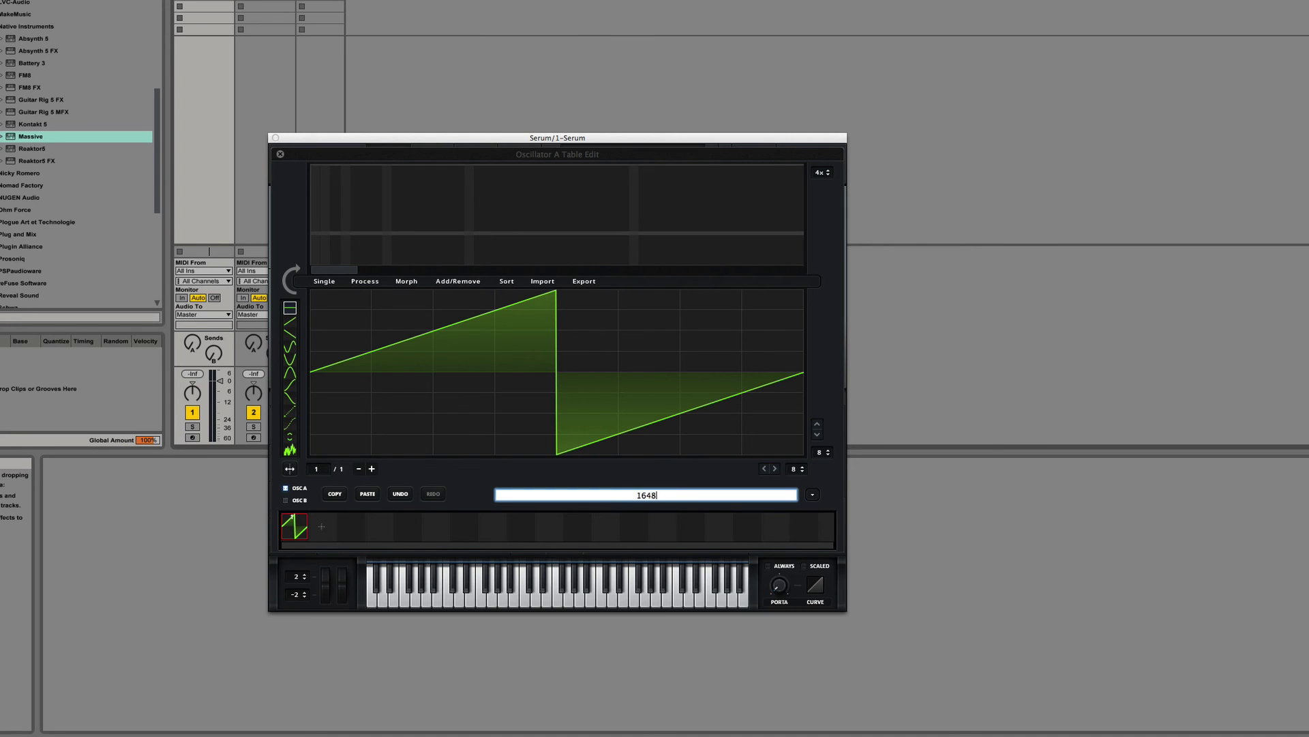
pyautogui.press('Return')
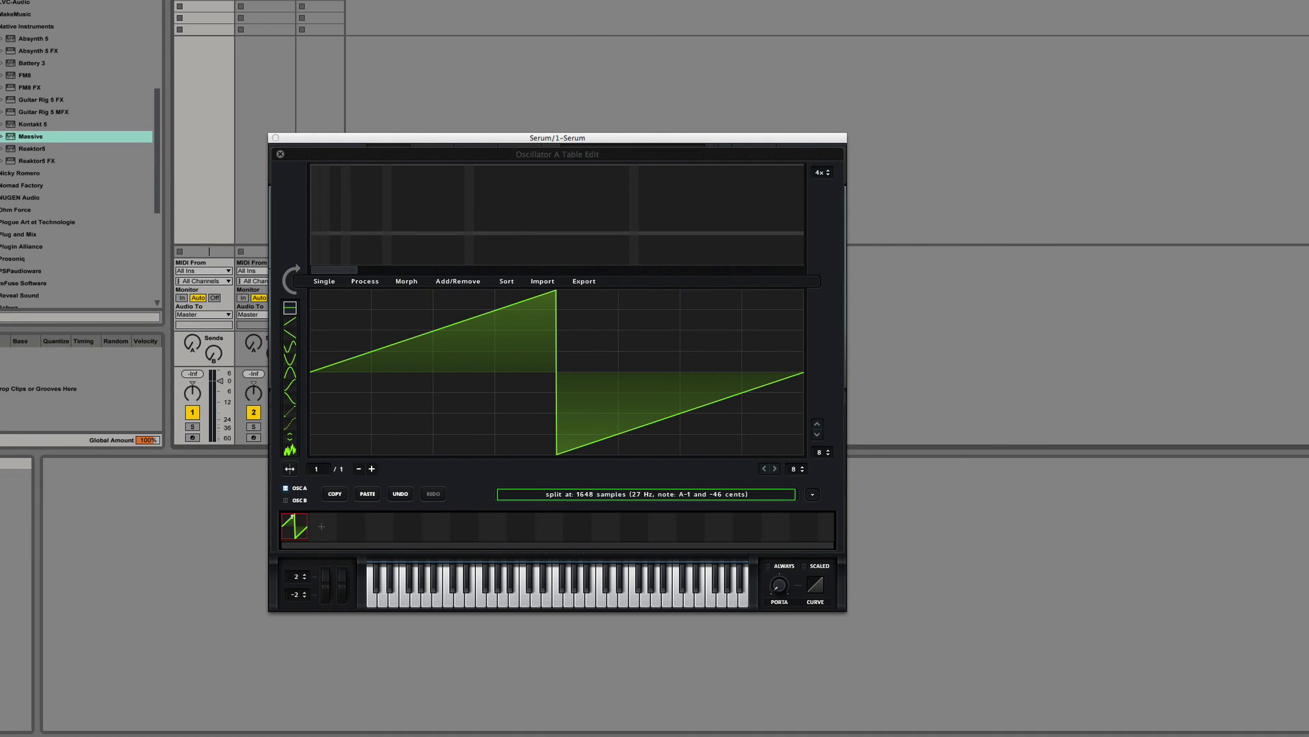
# Import serumtest5.wav from the Desktop into oscillator A's table using the 1648-sample split.
pyautogui.press('super+alt+p')
pyautogui.press('super+alt+p')
pyautogui.moveTo(887, 446); pyautogui.dragTo(622, 419)
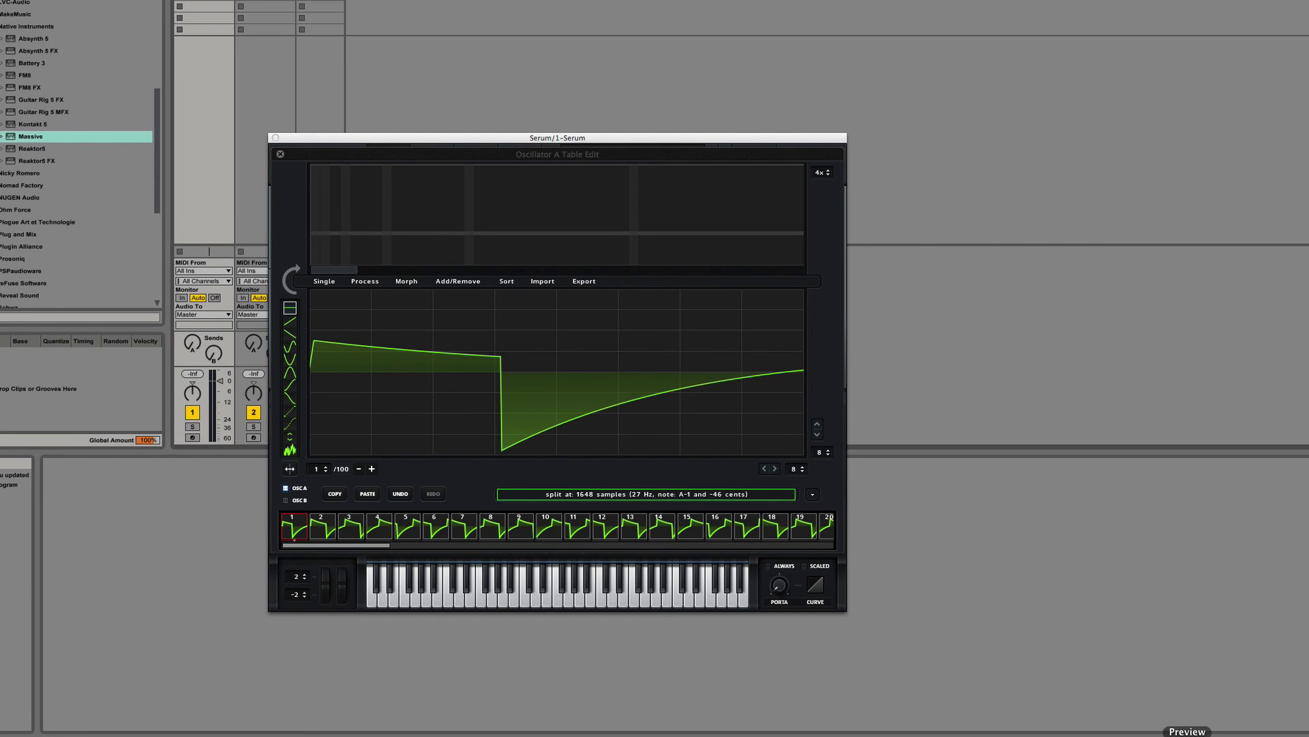
# Switch to Audacity and examine the successive cycles of the Freeze 3-Massive-1 recording from a wider view.
pyautogui.click(1028, 734)
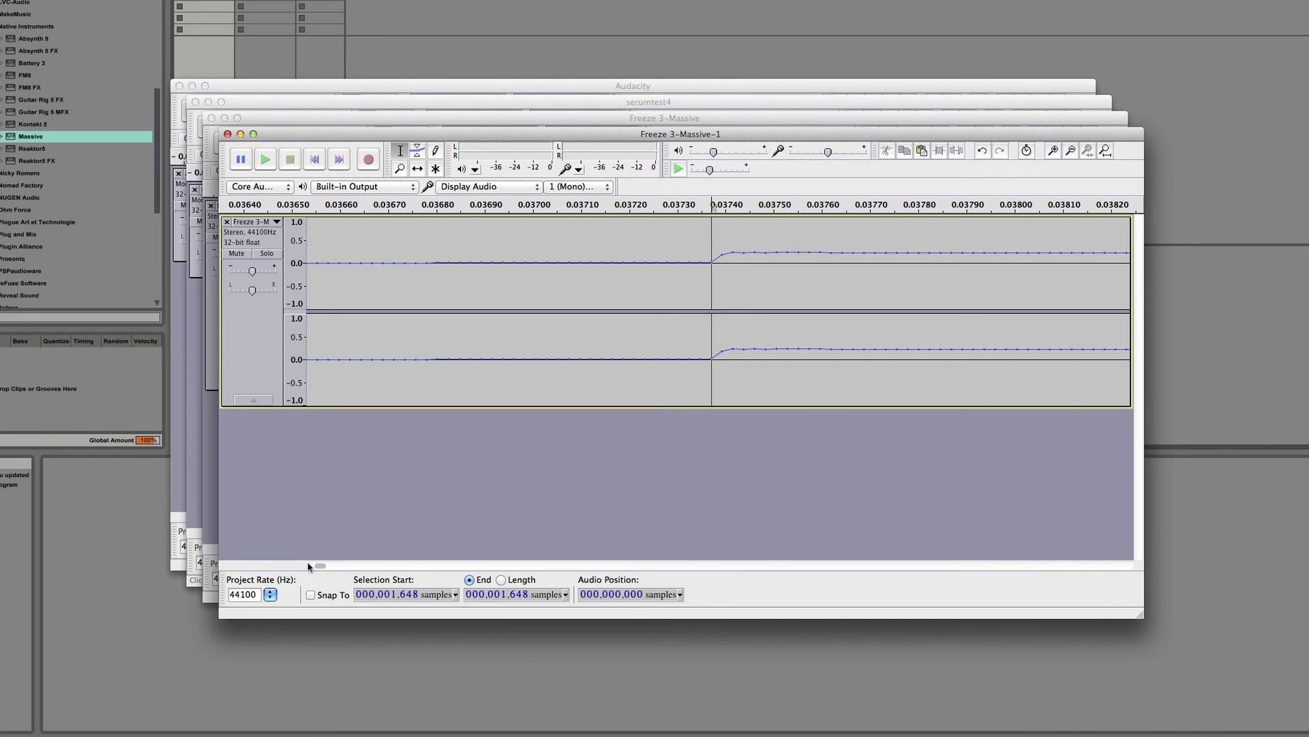
pyautogui.moveTo(321, 566); pyautogui.dragTo(314, 565)
pyautogui.click(1071, 151)
pyautogui.click(1071, 150)
pyautogui.click(1071, 151)
pyautogui.click(1071, 151)
pyautogui.click(1071, 151)
pyautogui.click(1071, 150)
pyautogui.click(1070, 151)
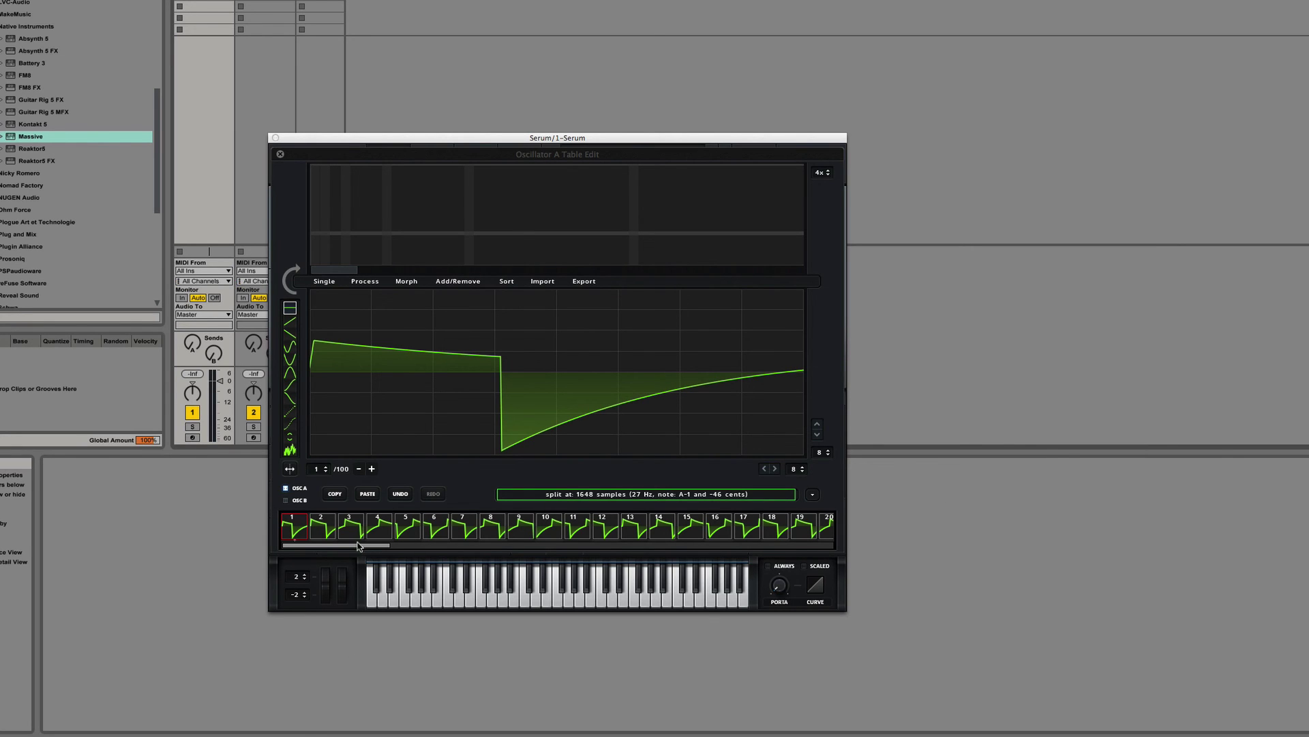
# Back in Serum, select wavetable frames 2 through 100 and remove them, keeping only the first single-cycle frame.
pyautogui.moveTo(357, 546); pyautogui.dragTo(234, 580)
pyautogui.click(334, 529)
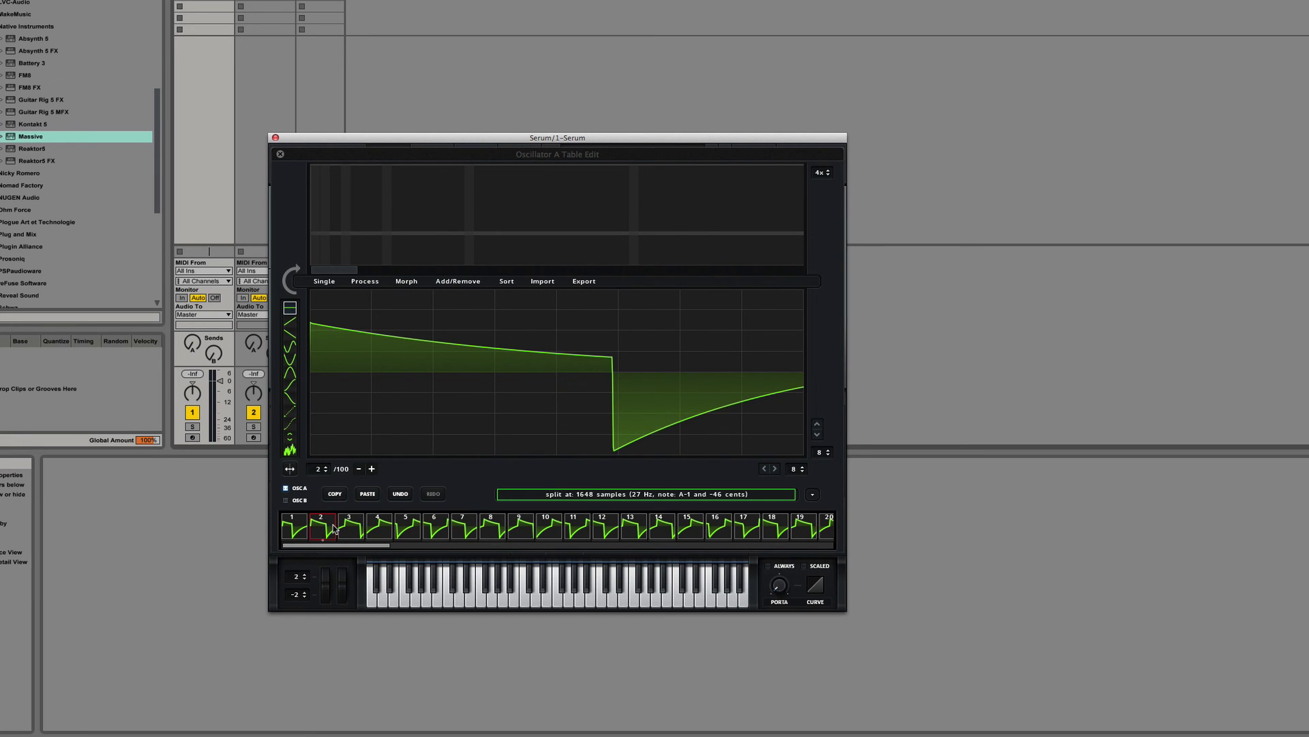
pyautogui.moveTo(362, 545); pyautogui.dragTo(944, 549)
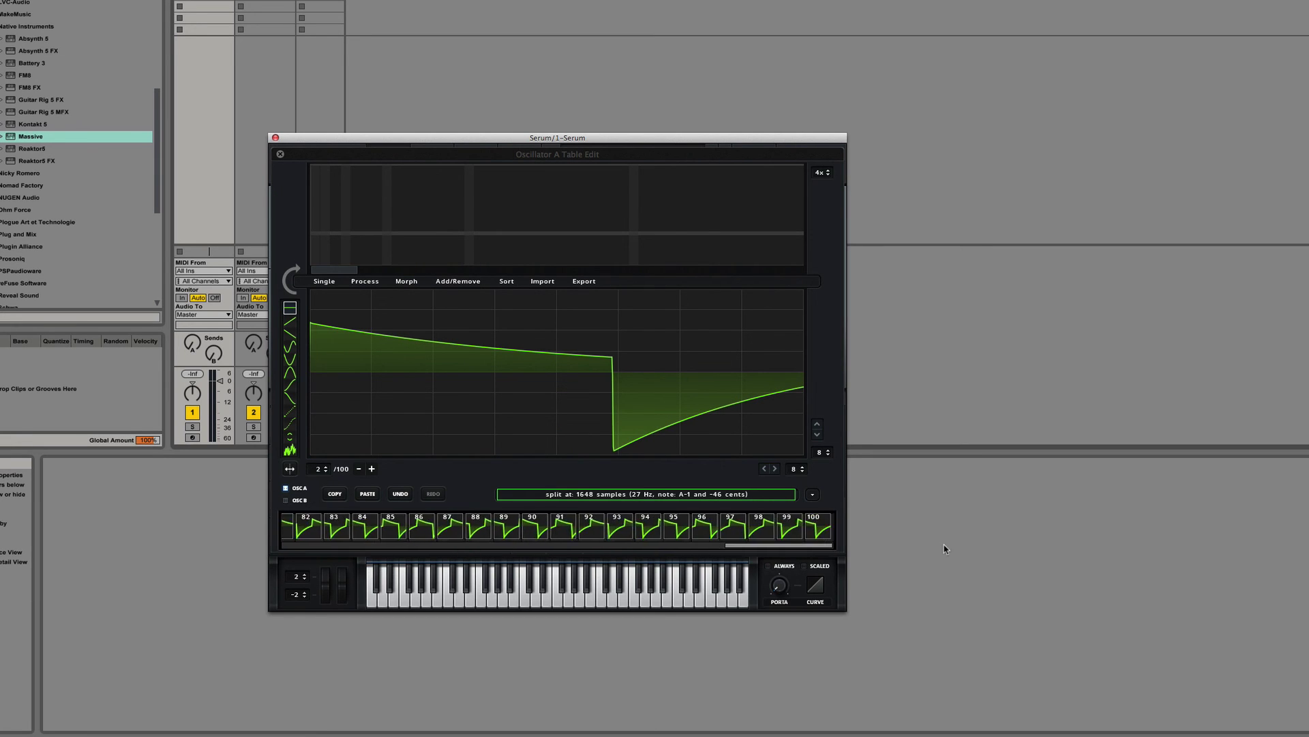
pyautogui.keyDown('shift'); pyautogui.click(816, 526); pyautogui.keyUp('shift')
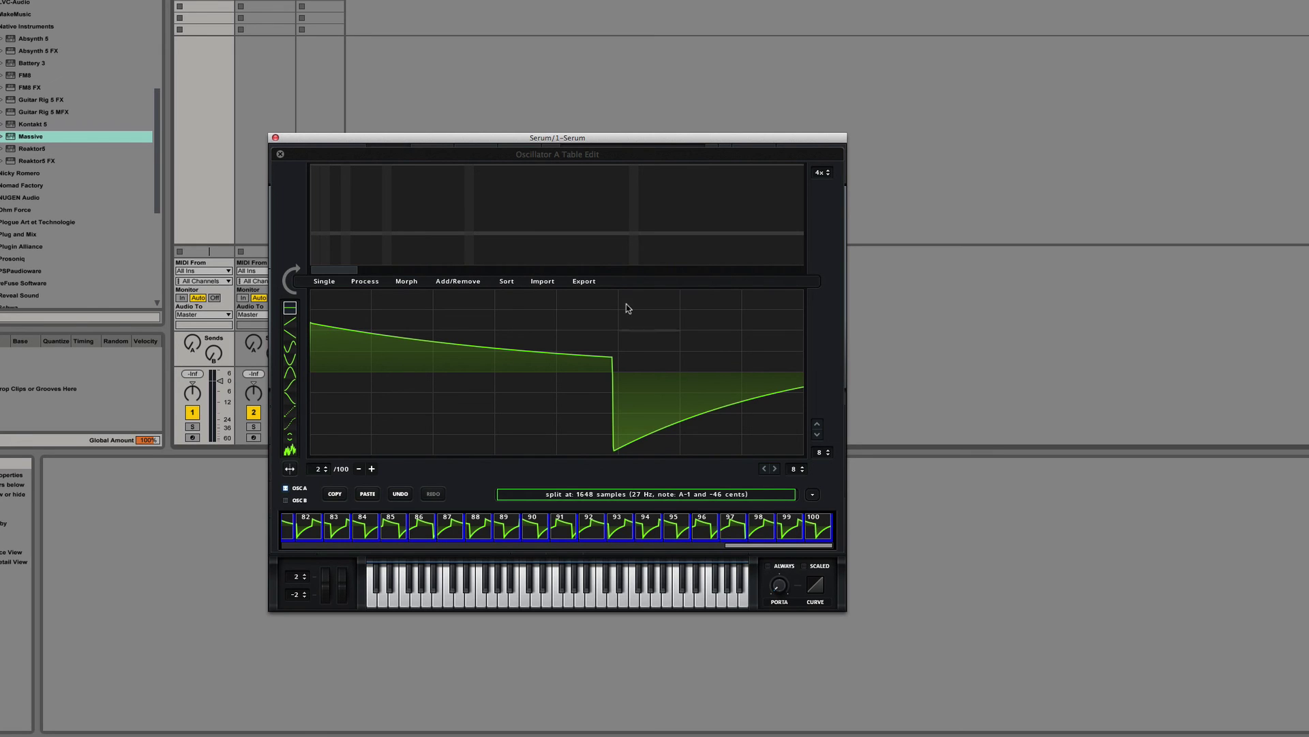
pyautogui.click(483, 285)
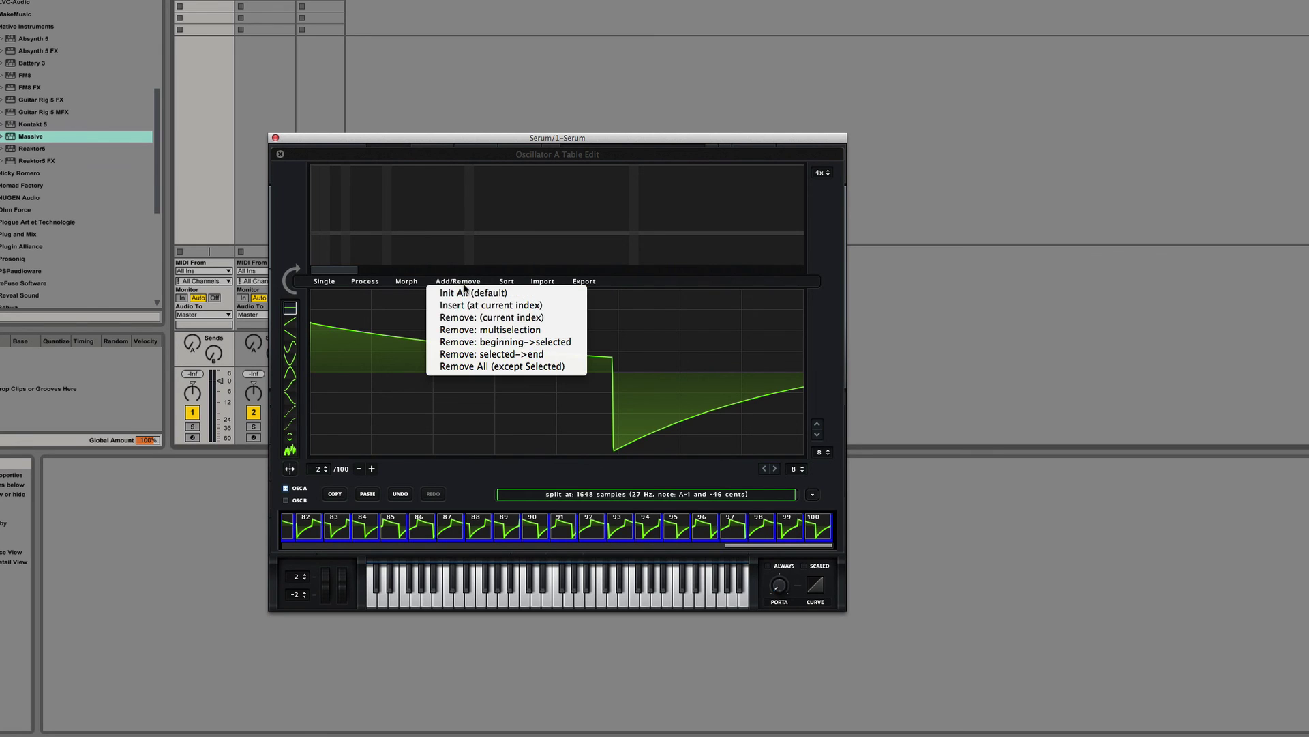
pyautogui.click(479, 330)
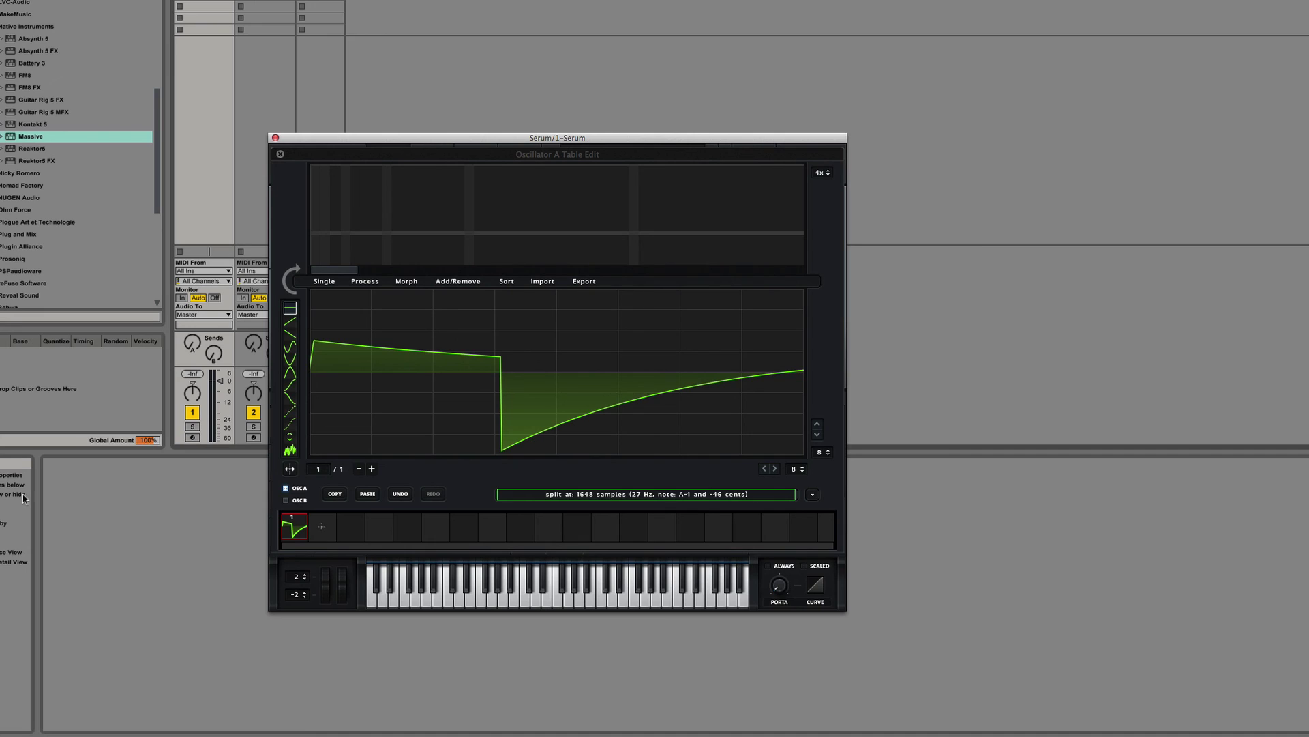
# Arm the Serum track for playing and export the single-frame wavetable to the Desktop as serumtest6.wav.
pyautogui.click(192, 438)
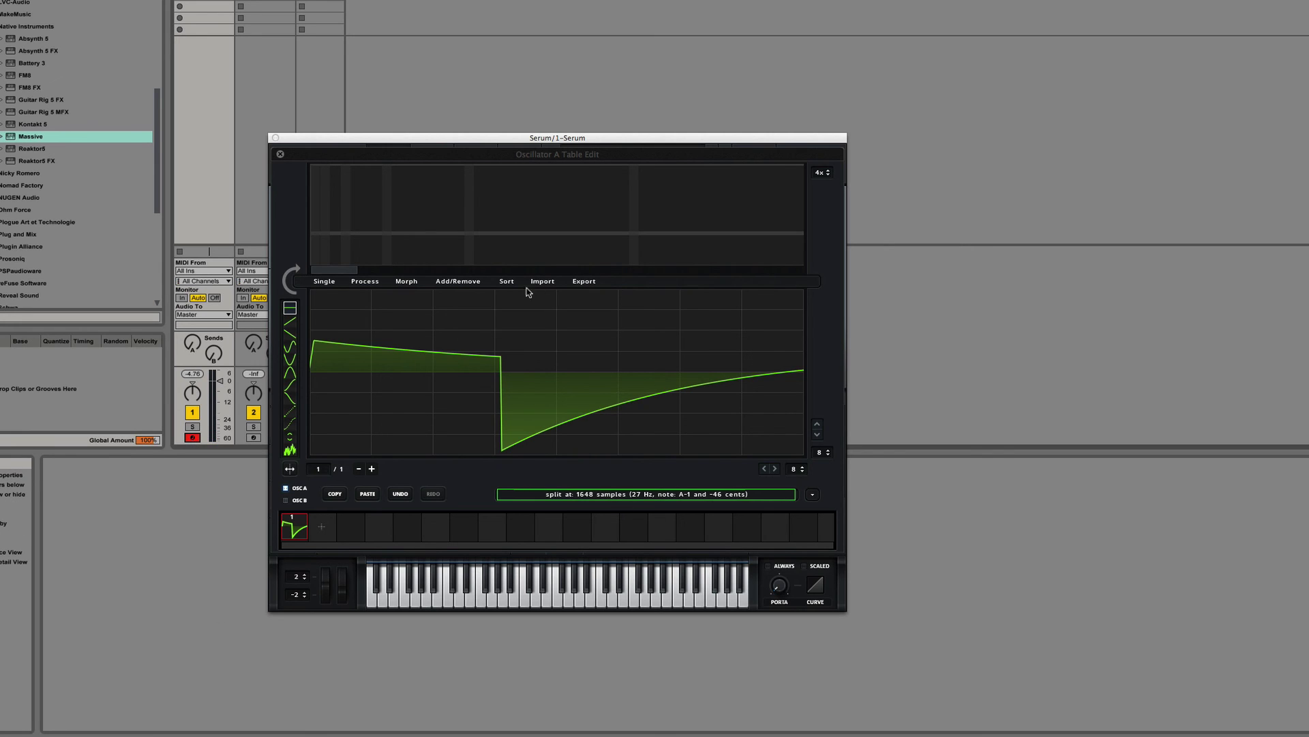
pyautogui.click(584, 282)
pyautogui.click(610, 319)
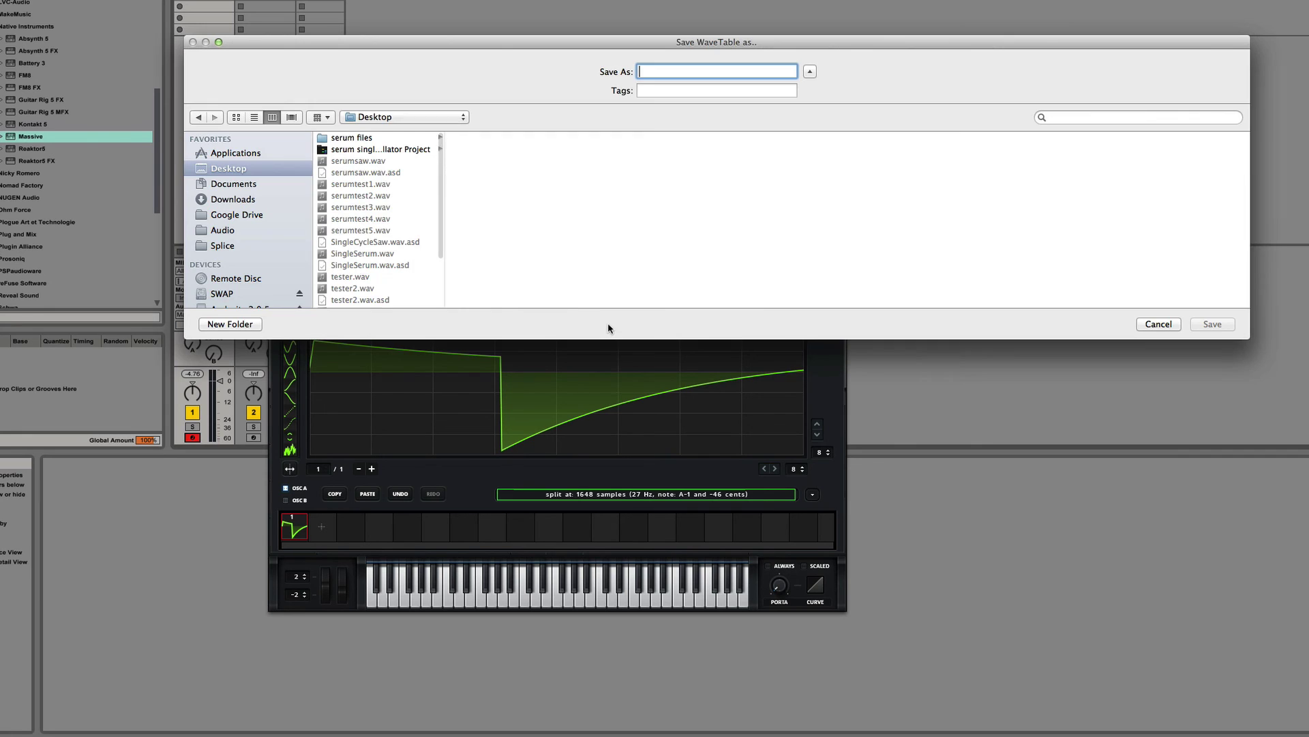
pyautogui.click(365, 232)
pyautogui.click(709, 73)
pyautogui.press('Return')
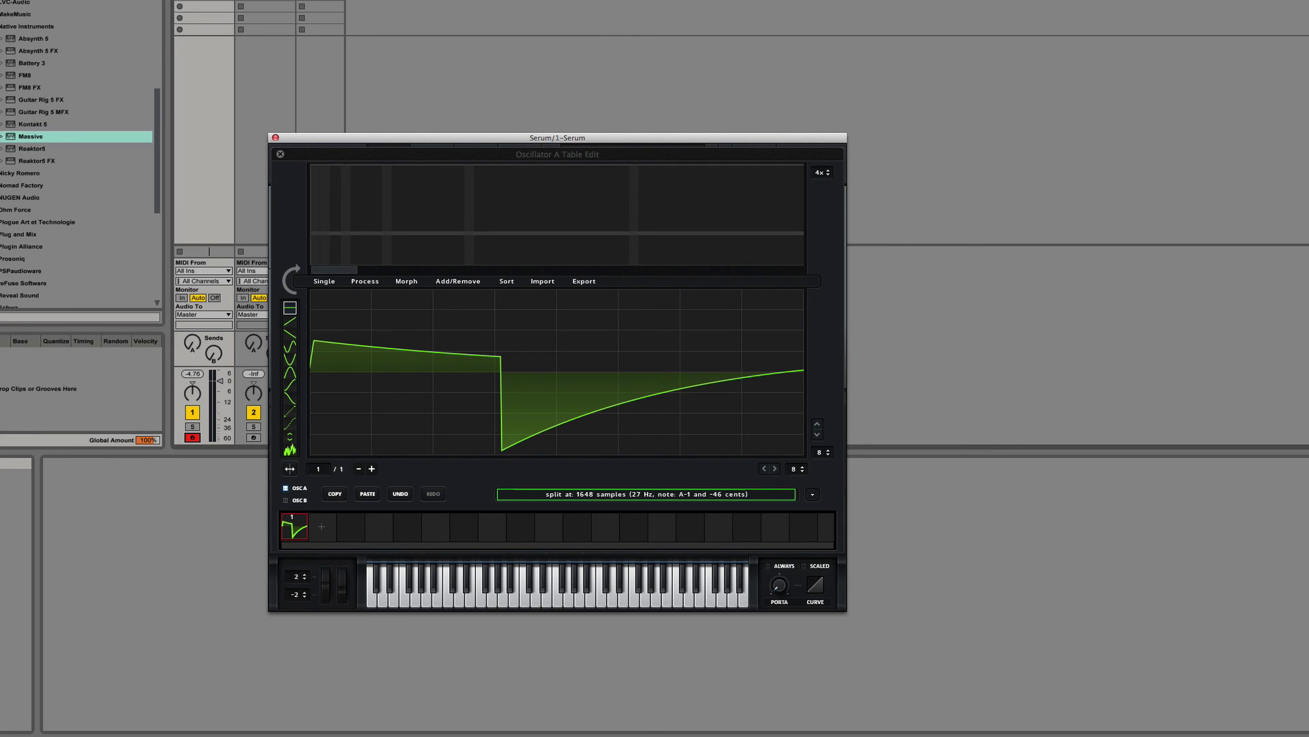
# Open the exported serumtest6.wav from the Desktop in a new Audacity project.
pyautogui.moveTo(1261, 495); pyautogui.dragTo(1021, 733)
pyautogui.click(846, 450)
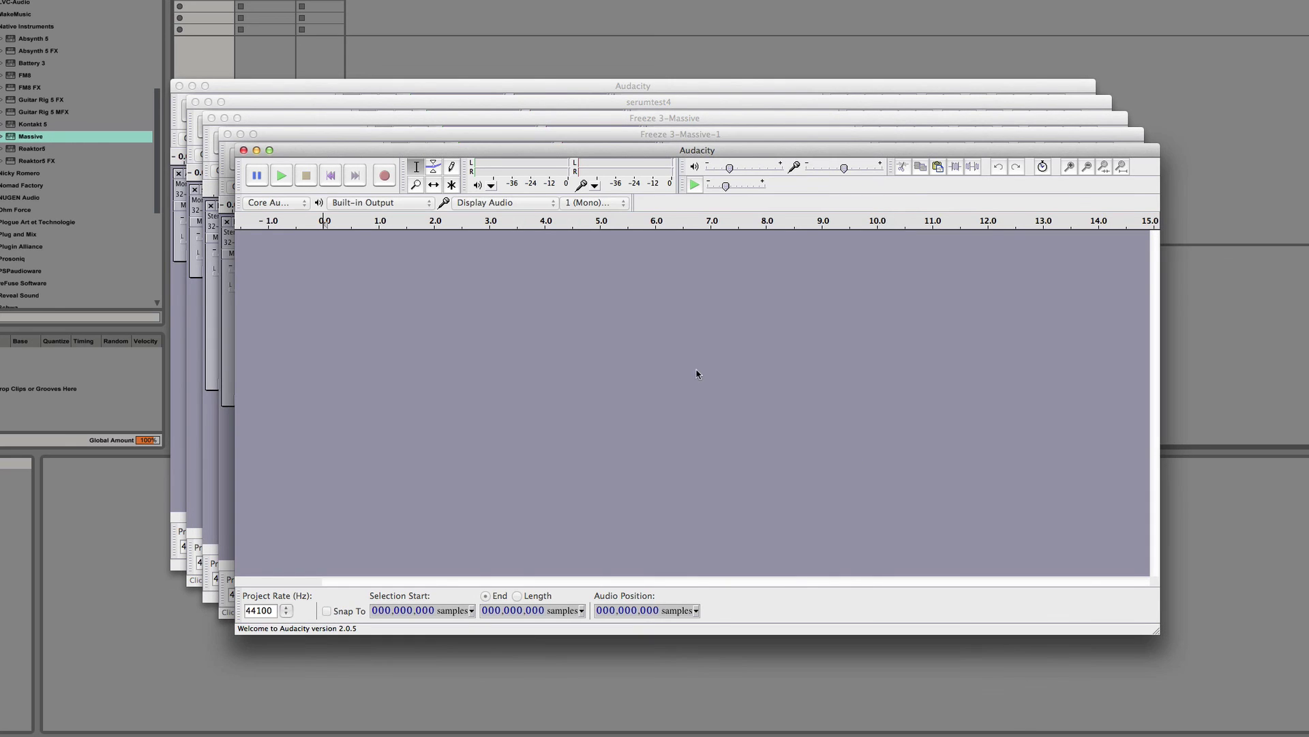
pyautogui.click(631, 287)
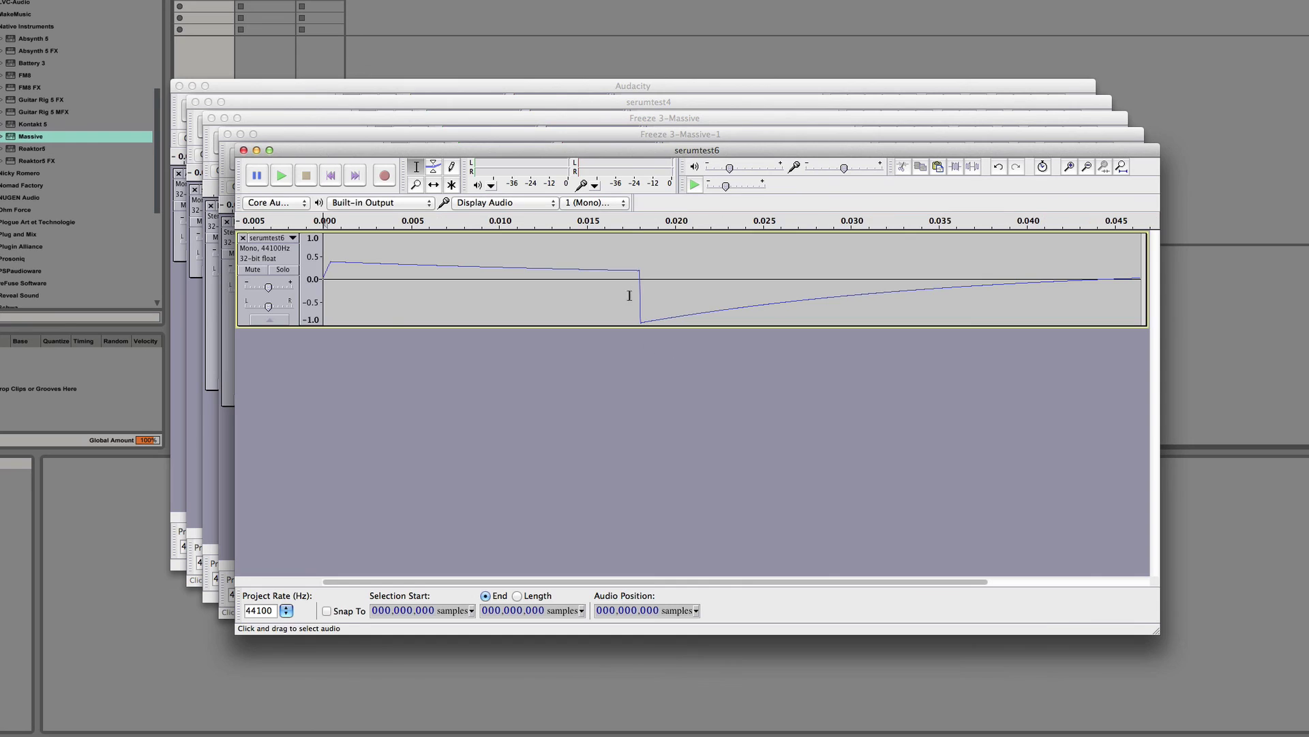
# Measure the exported cycle's length in samples at the end of the serumtest6 track, and return to Serum.
pyautogui.click(355, 175)
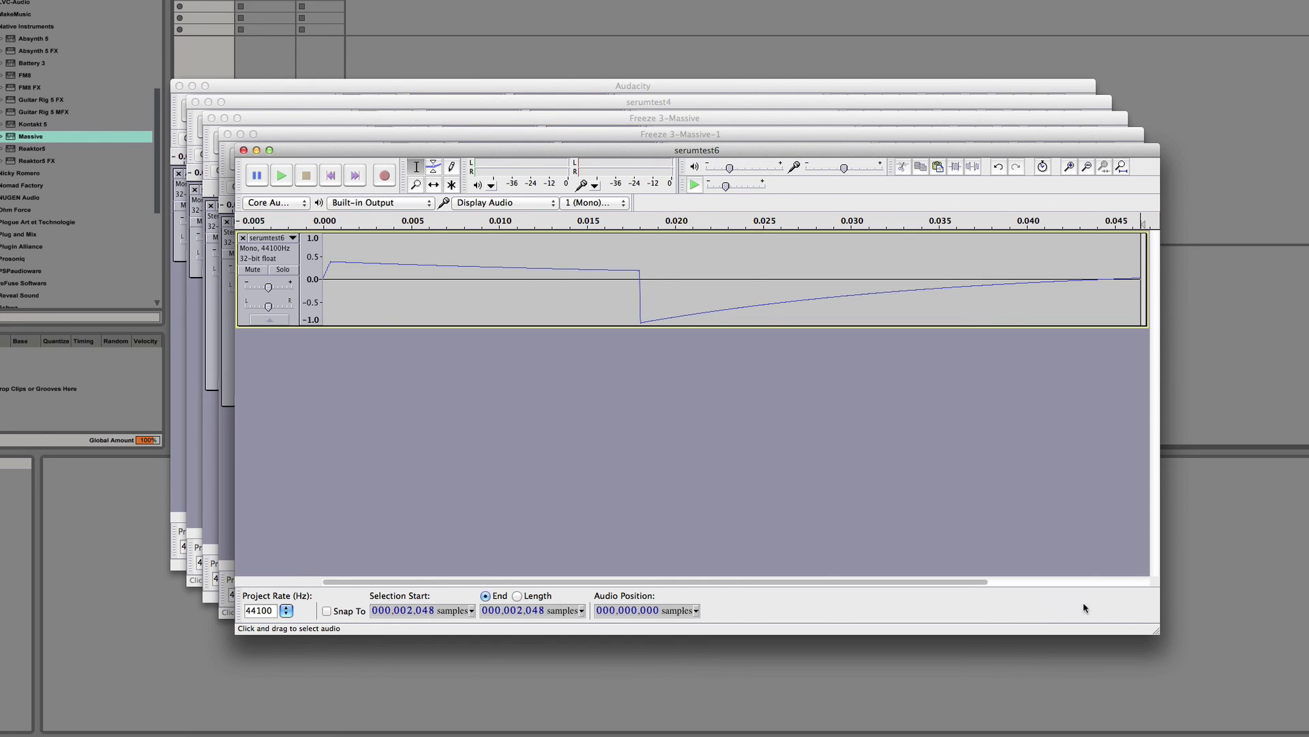
pyautogui.moveTo(933, 582); pyautogui.dragTo(1140, 577)
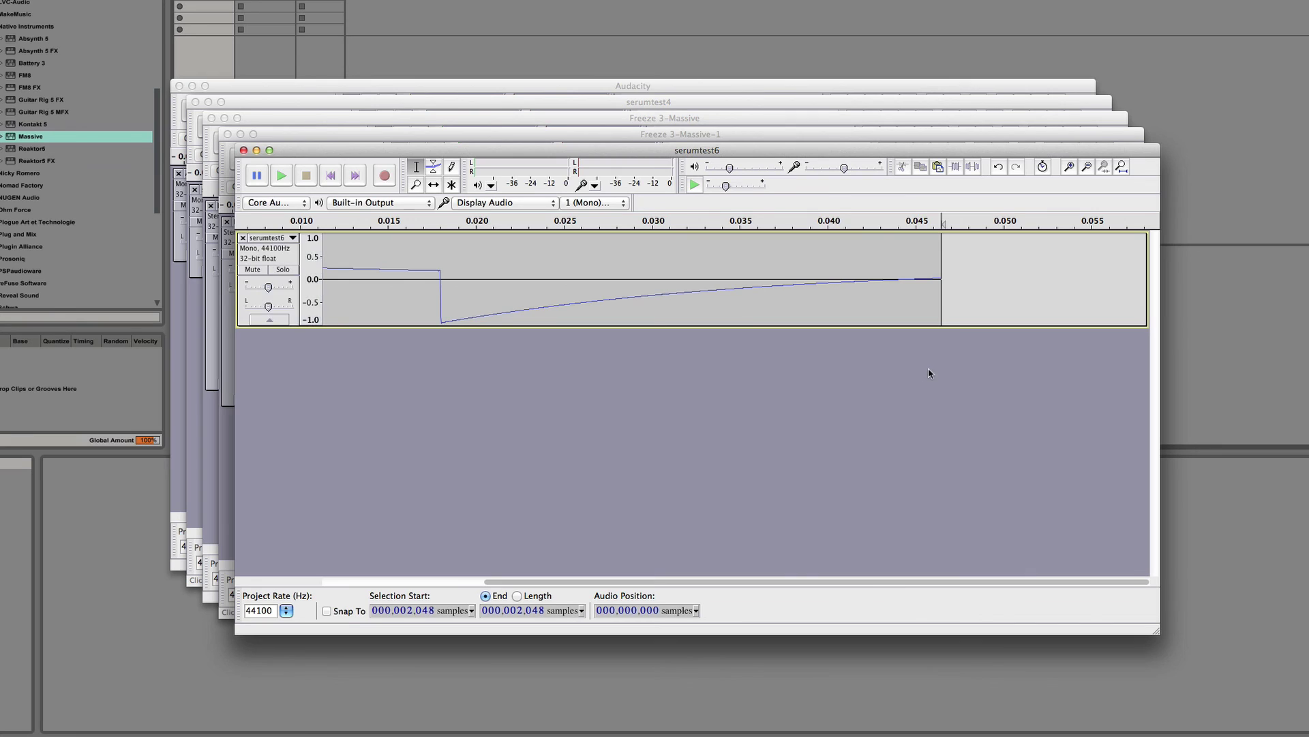
pyautogui.click(922, 293)
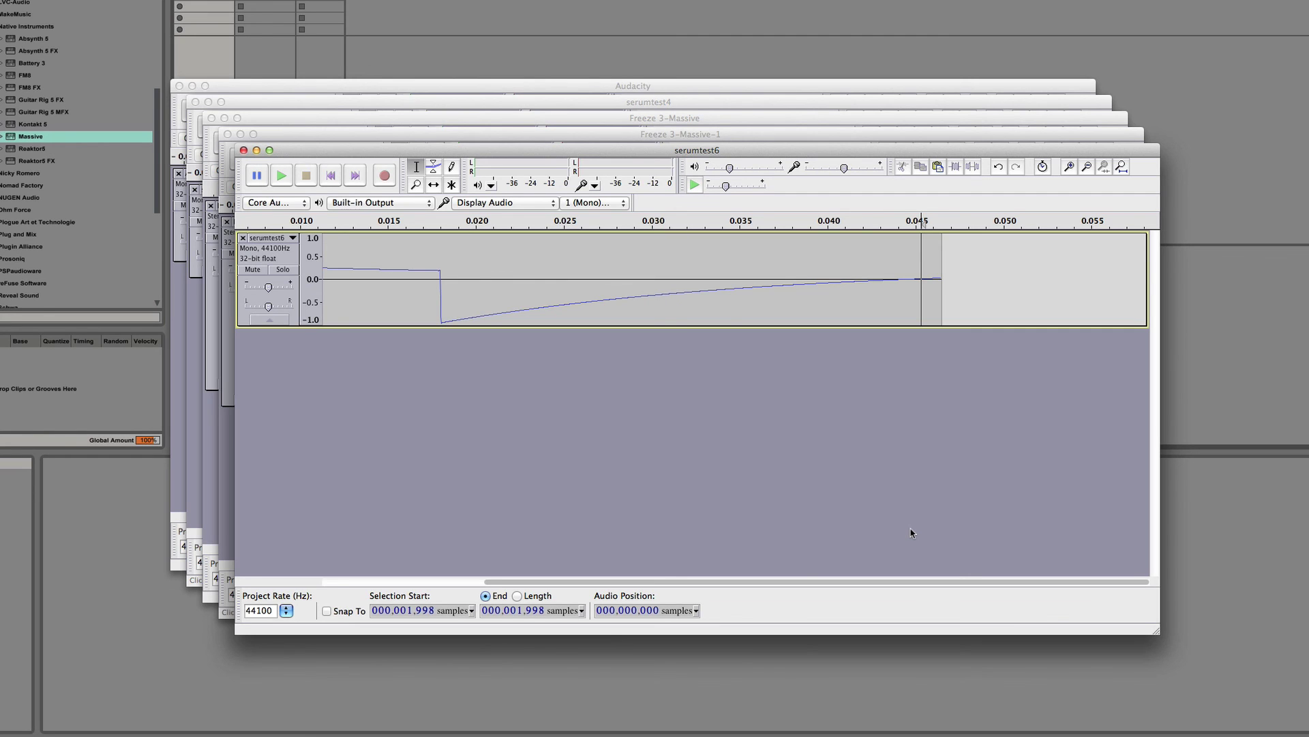
pyautogui.click(1192, 521)
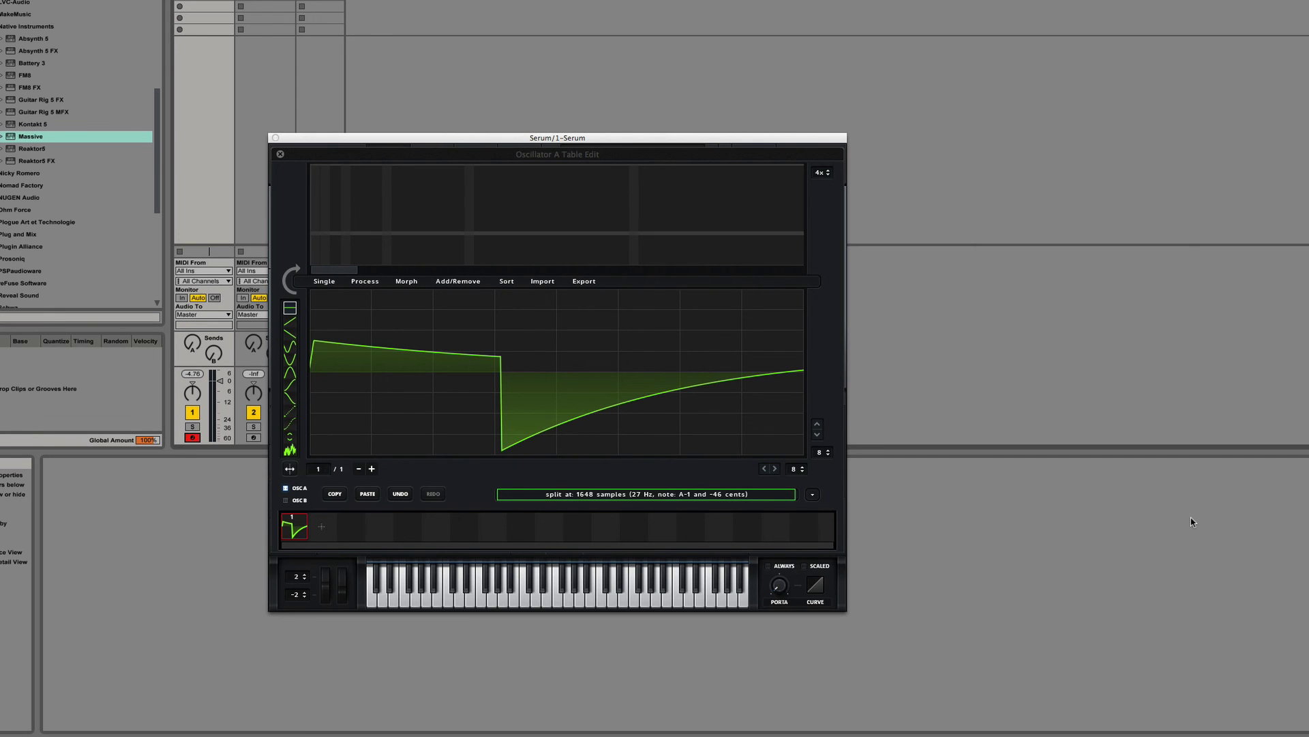